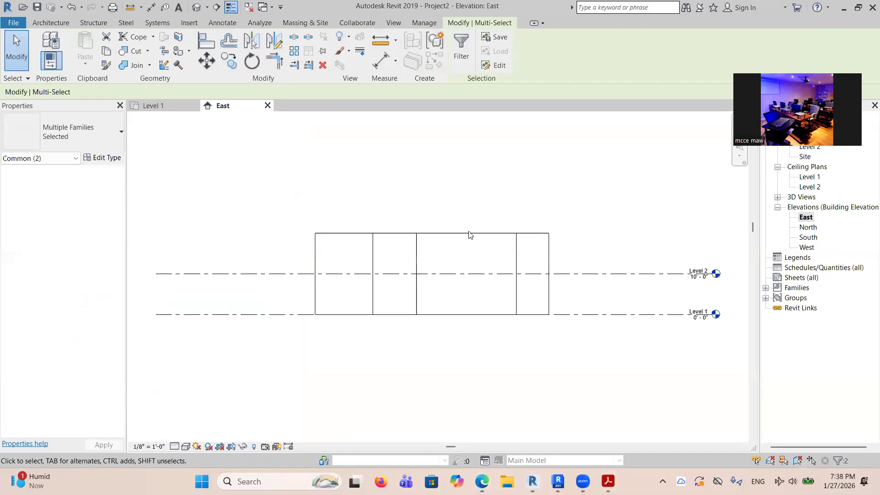
Rename Level 1 to GROUND FLOOR in the East elevation and rename its corresponding views as well.
scroll(306, 281, down, 1)
scroll(708, 275, up, 1)
scroll(664, 289, up, 5)
scroll(659, 291, down, 2)
scroll(633, 317, up, 4)
scroll(610, 327, down, 2)
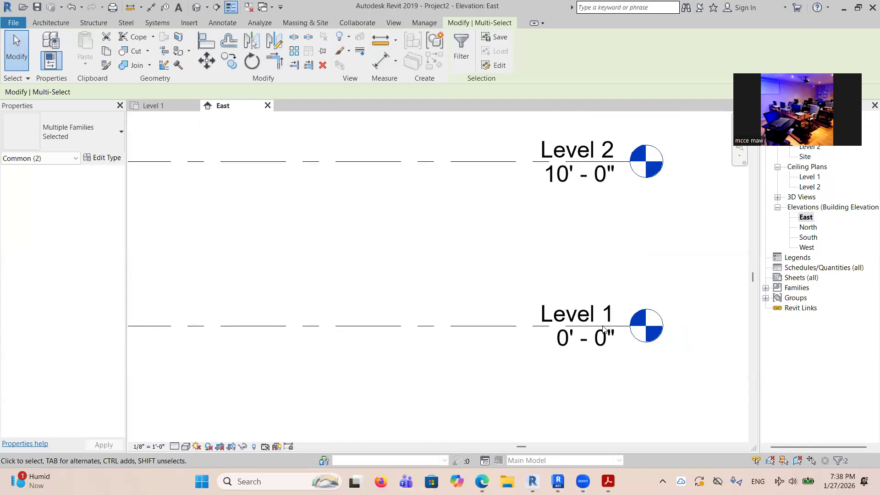
scroll(603, 328, up, 4)
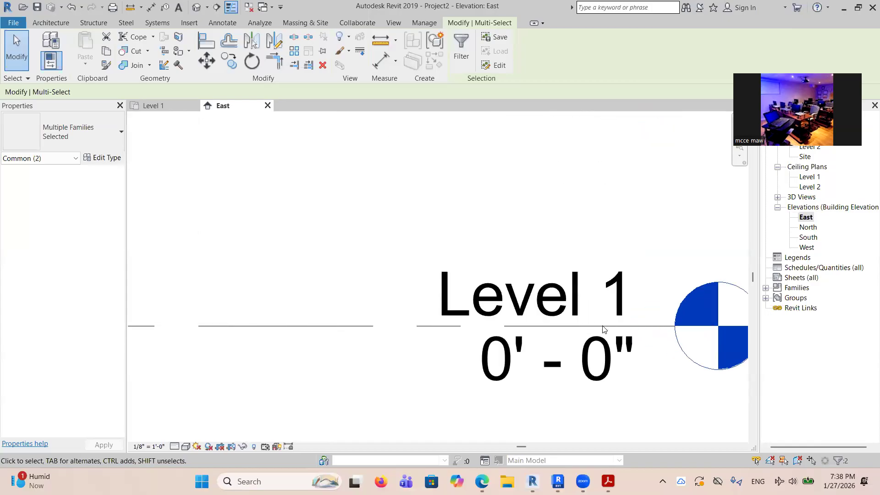
click(567, 300)
scroll(541, 312, down, 2)
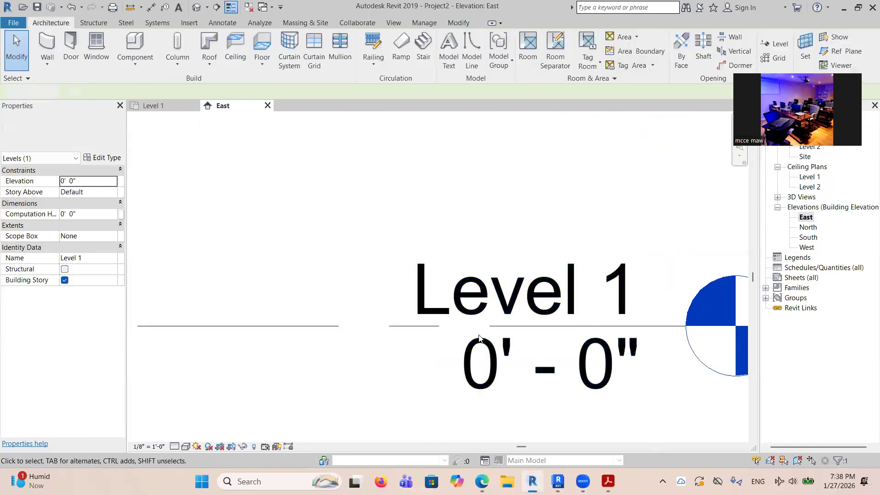
double_click(526, 317)
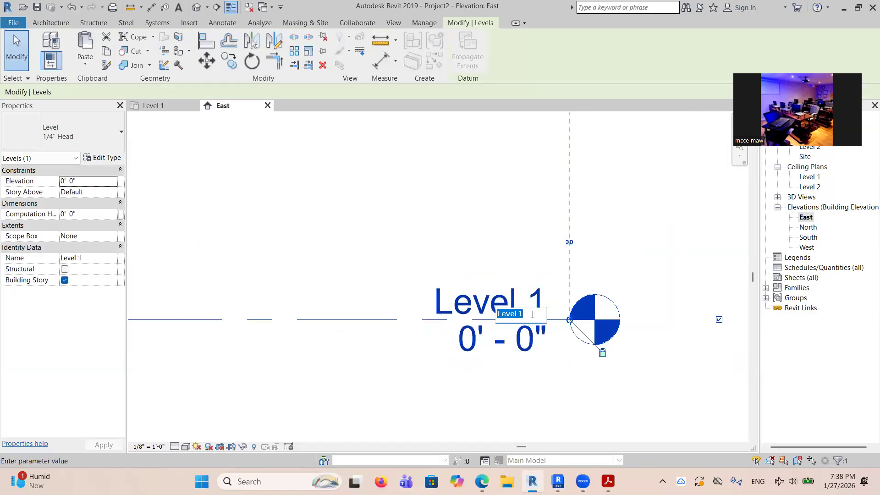
text(GROU)
text(ND FLOOE)
key(BackSpace)
text(R)
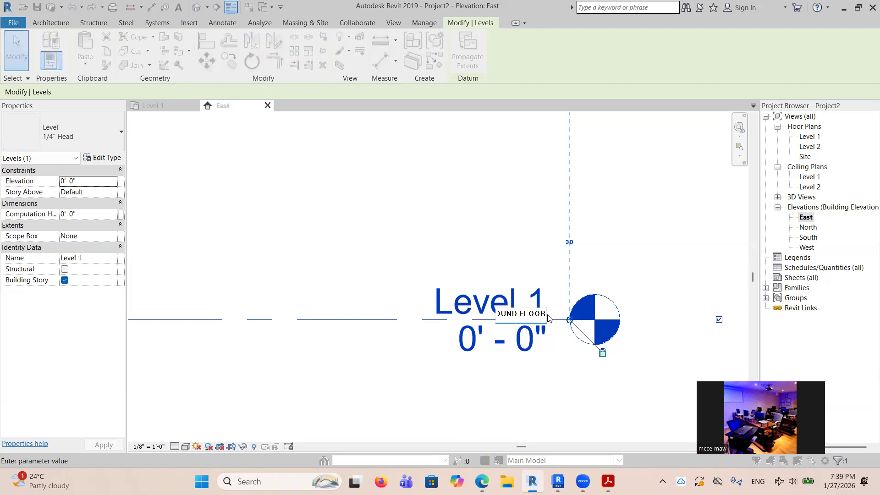
key(Return)
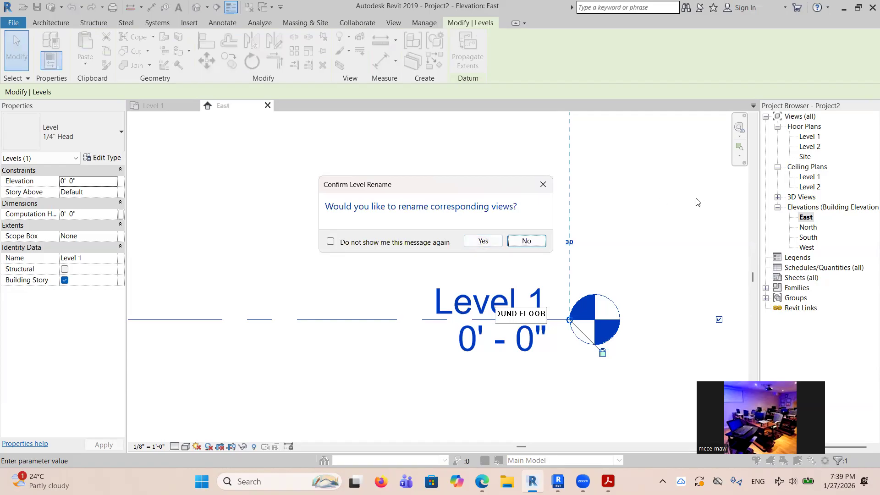
mouse_move(776, 116)
mouse_down()
mouse_move(782, 132)
mouse_move(842, 161)
mouse_up()
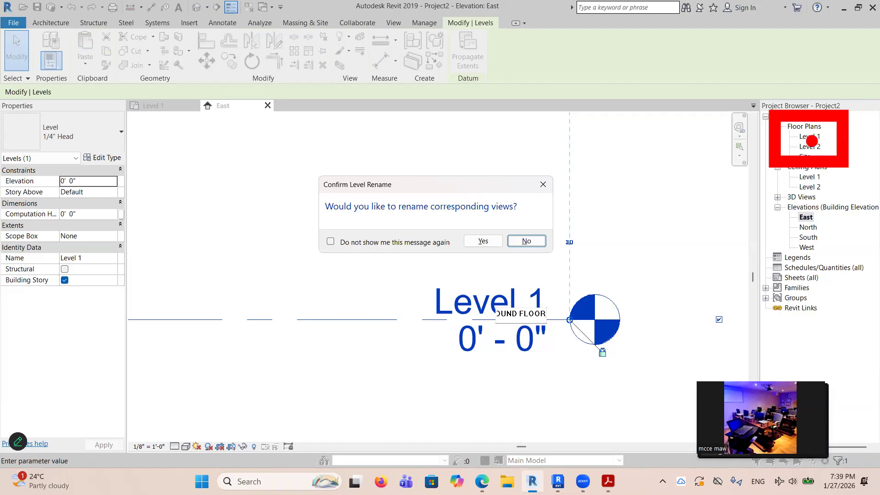
click(483, 241)
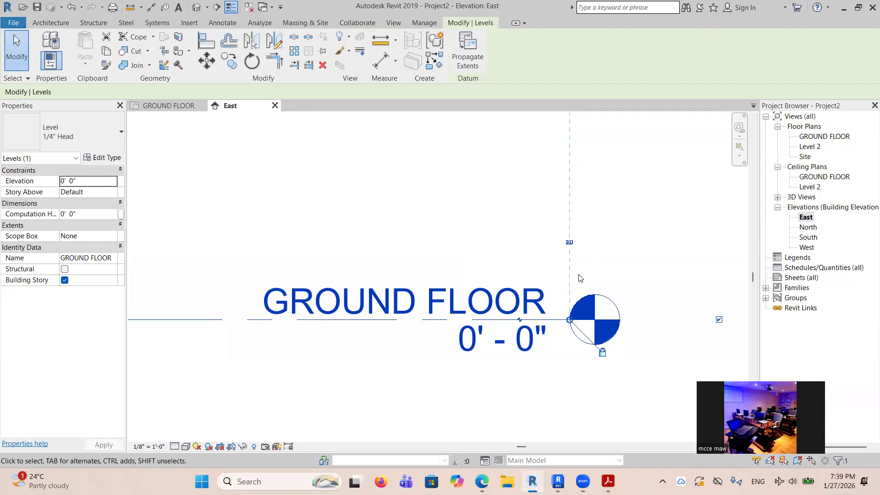
Rename Level 2 to ROOF and rename its corresponding views as well.
middle_drag(546, 209, 568, 365)
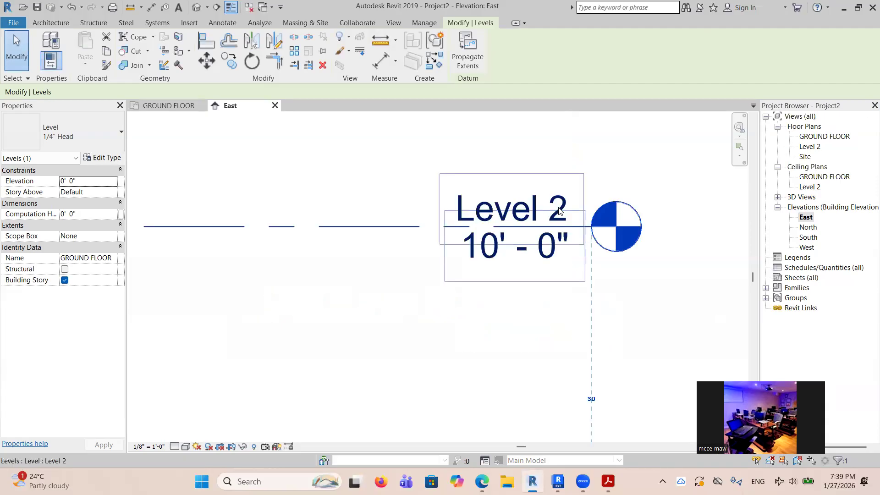
double_click(559, 210)
text(ROOF)
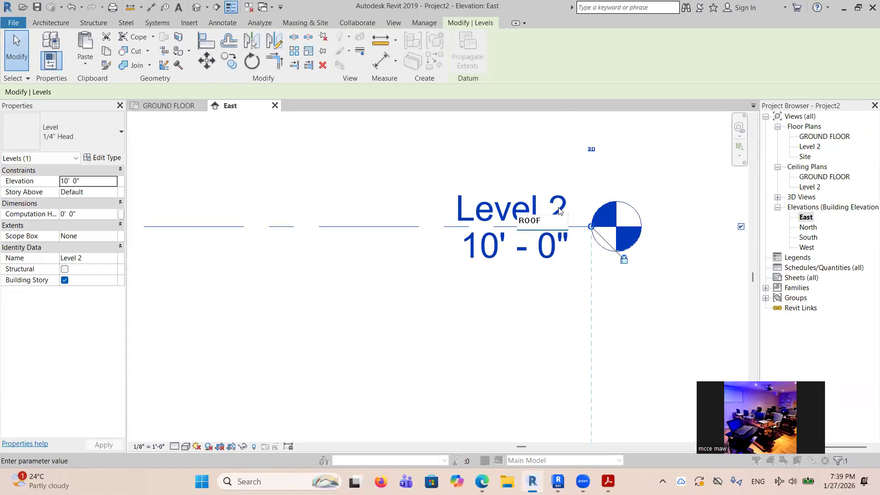
key(Return)
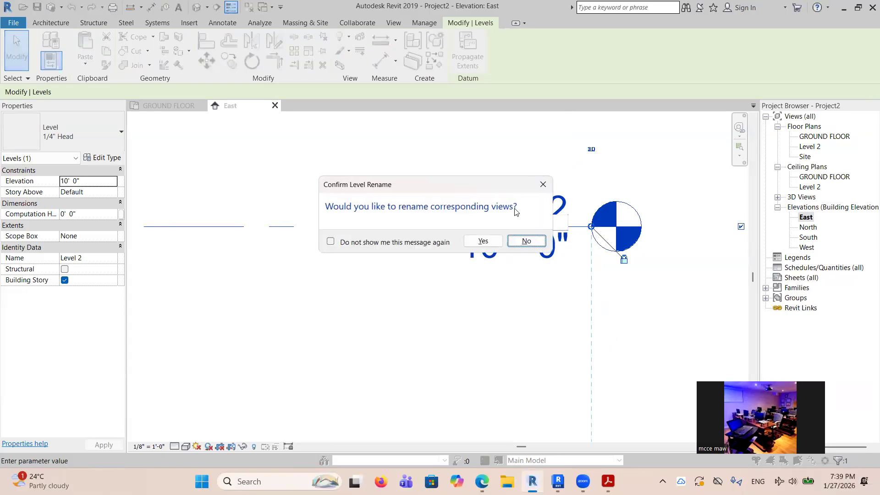
click(483, 241)
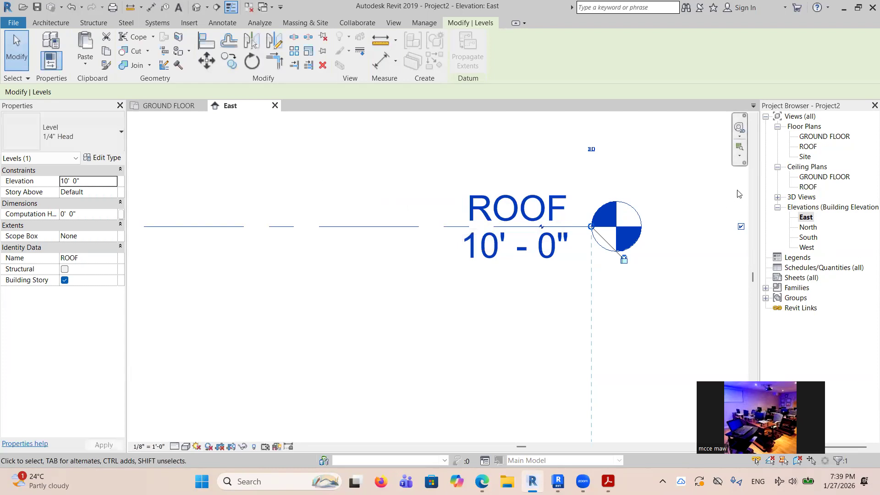
Set the elevation of the ROOF level to 12' 0".
scroll(494, 276, down, 4)
scroll(494, 276, up, 2)
scroll(510, 275, down, 2)
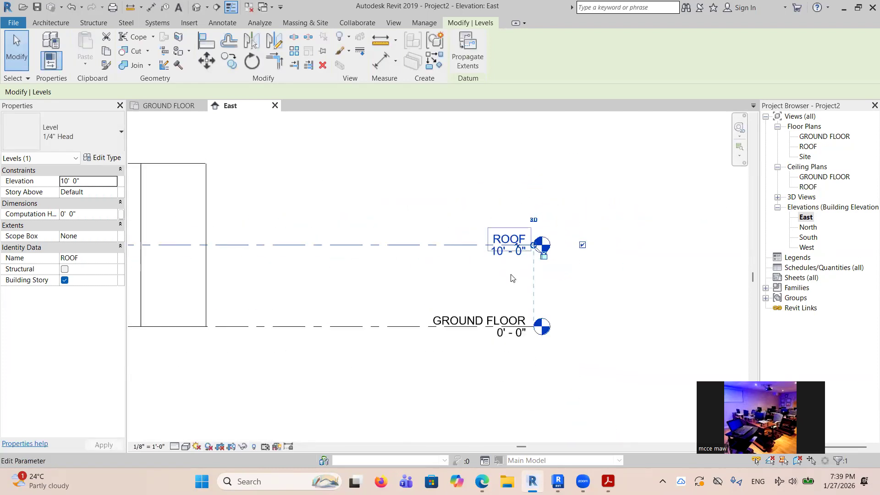
scroll(501, 256, up, 3)
scroll(492, 347, down, 2)
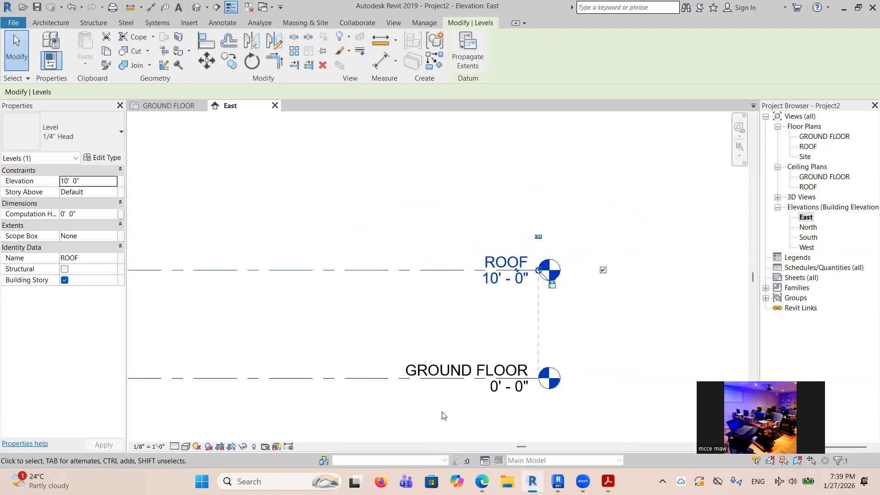
scroll(524, 297, up, 2)
scroll(503, 285, up, 2)
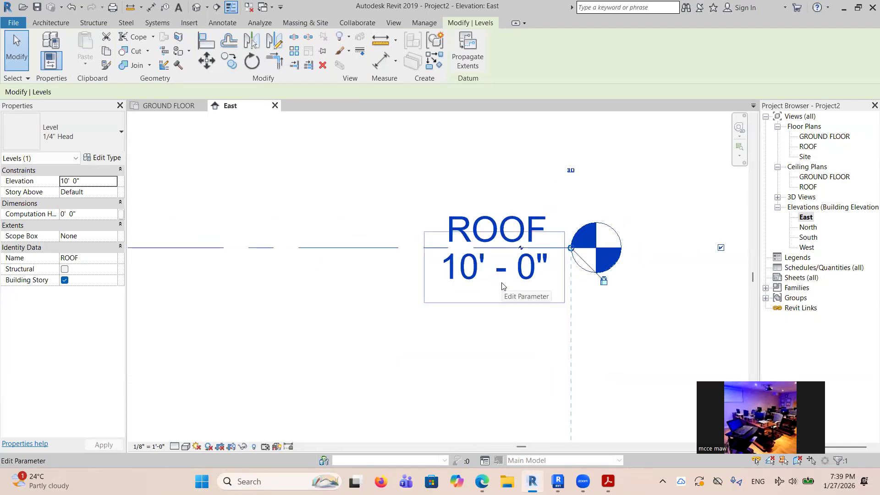
click(477, 267)
text(12)
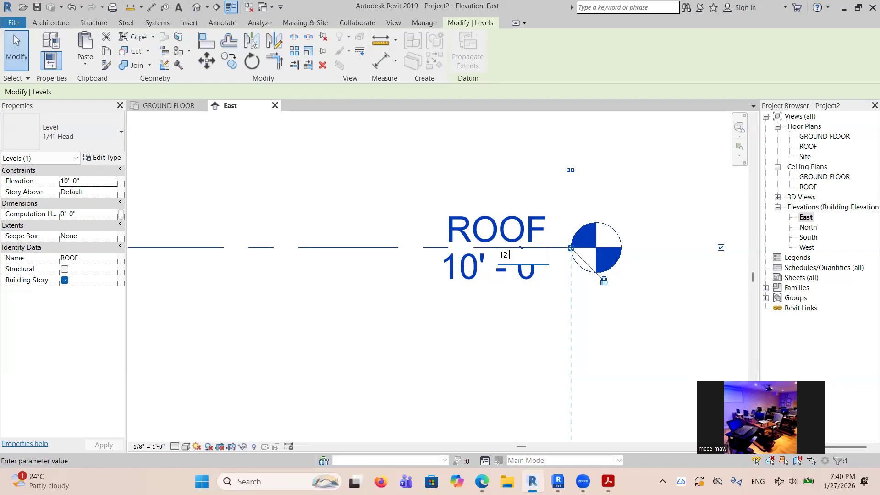
text(6)
key(BackSpace)
key(Return)
Examine the position of the ROOF level relative to GROUND FLOOR and the walls in the East elevation.
scroll(522, 257, down, 4)
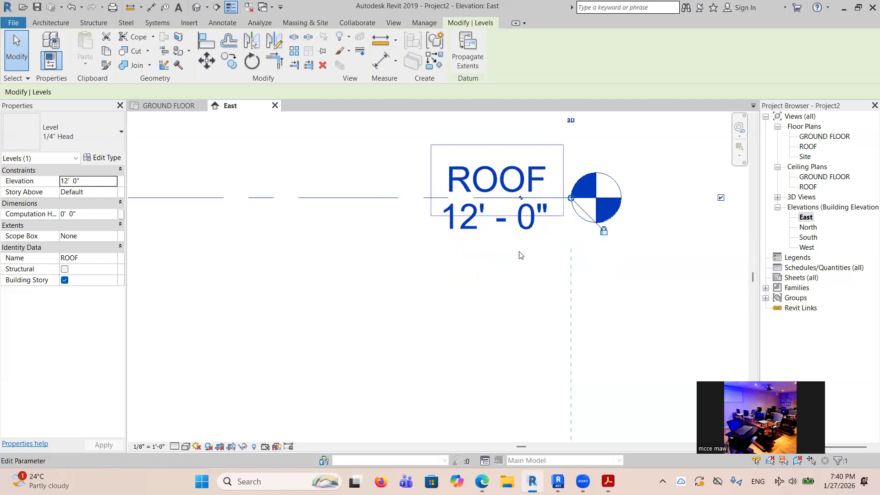
scroll(518, 216, down, 2)
scroll(517, 207, up, 3)
scroll(514, 229, down, 4)
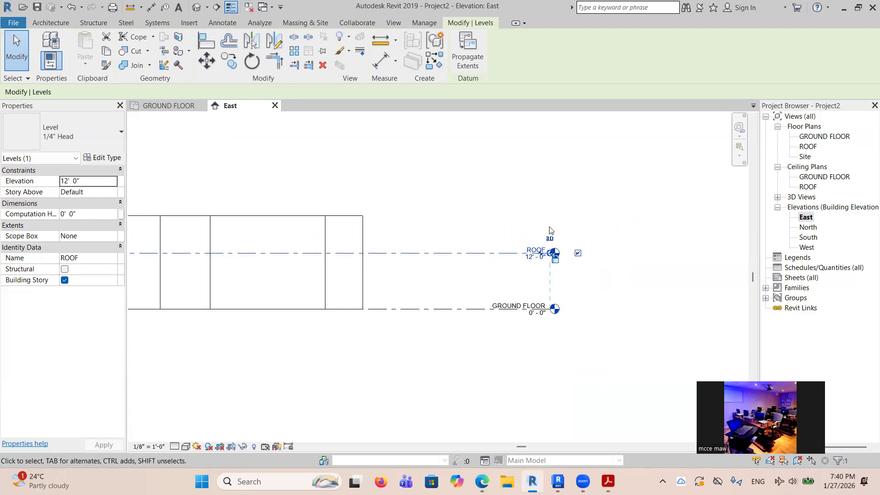
scroll(537, 251, up, 2)
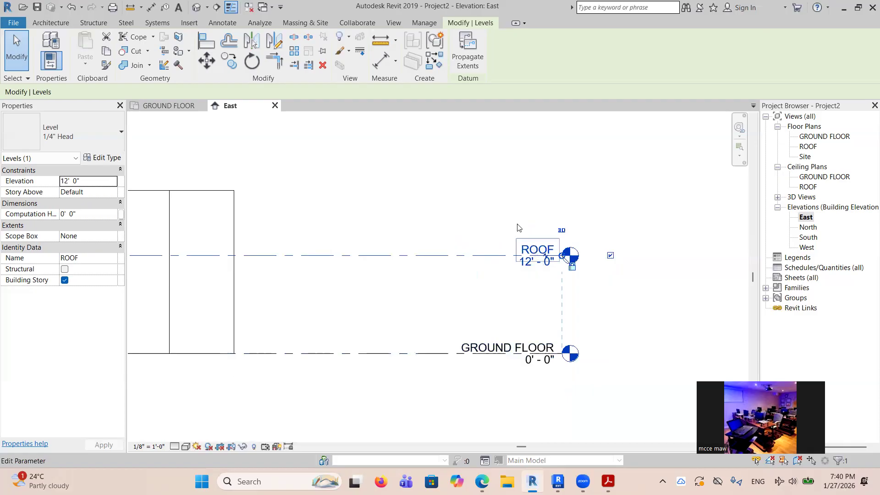
scroll(533, 173, down, 3)
scroll(536, 174, up, 1)
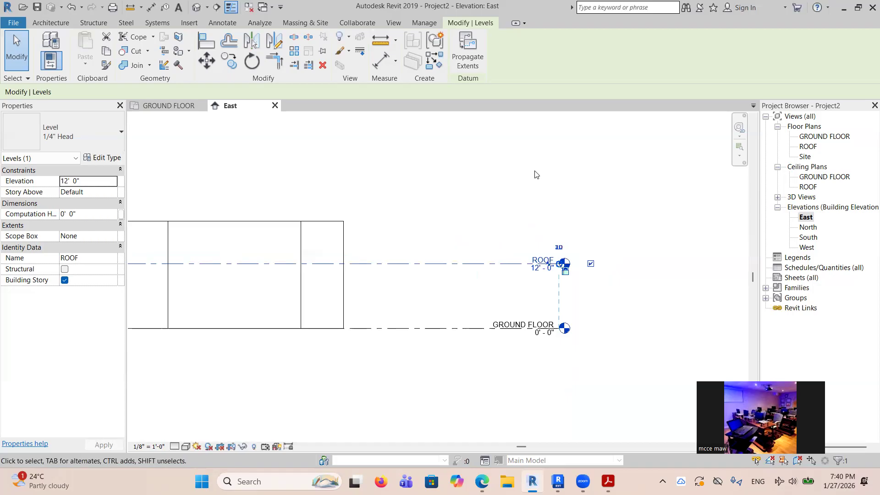
scroll(599, 202, down, 3)
scroll(274, 224, down, 3)
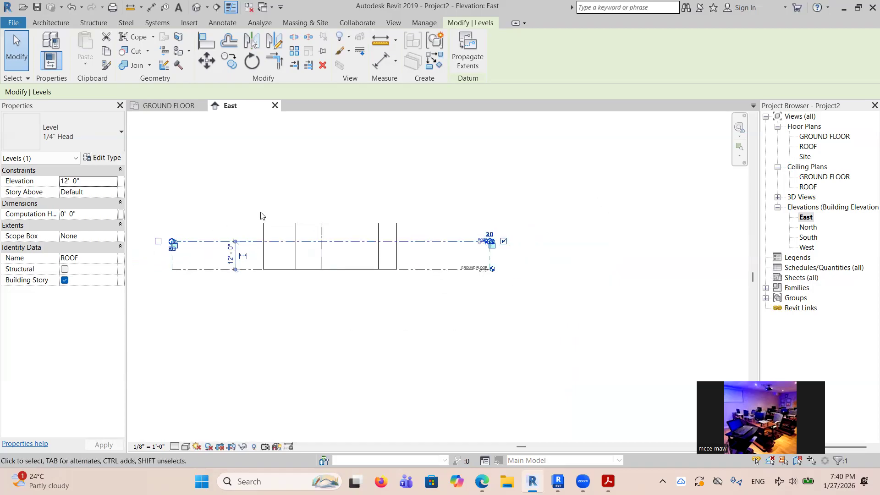
scroll(261, 212, up, 4)
Inspect the existing walls' height and constraints against the ROOF level in the GROUND FLOOR plan and the East elevation.
click(186, 106)
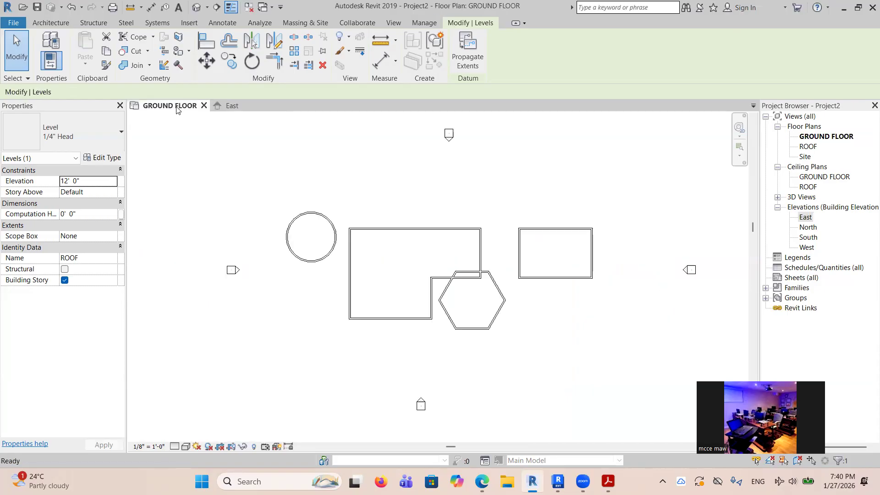
drag(296, 190, 574, 334)
click(232, 105)
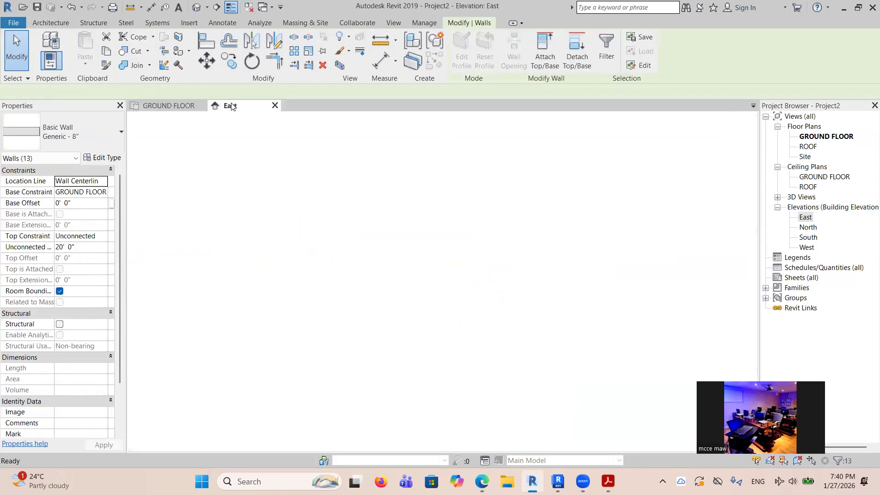
click(520, 249)
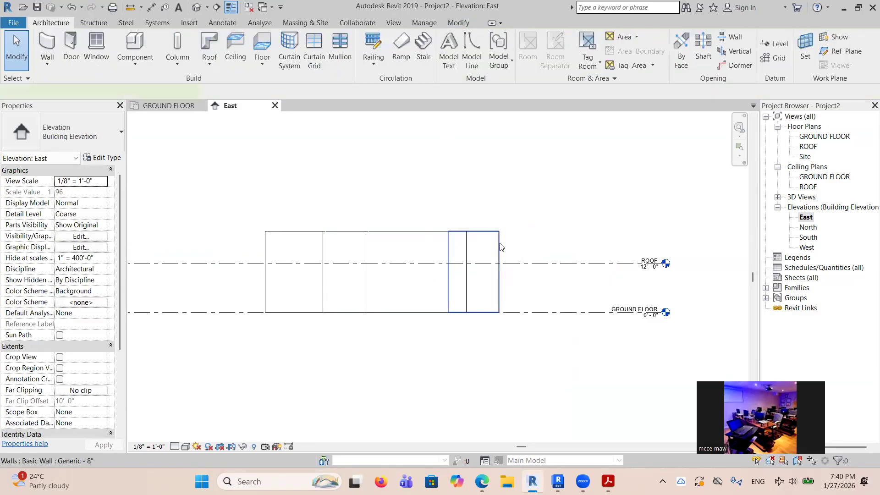
click(499, 247)
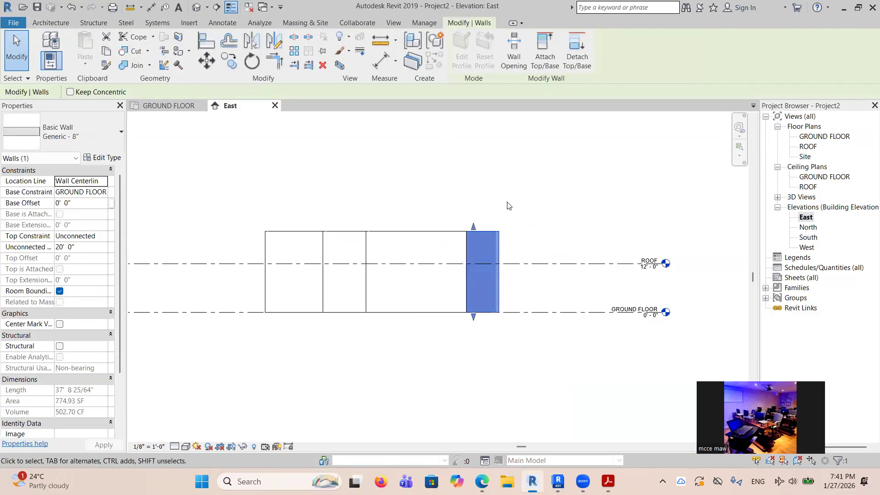
click(546, 250)
scroll(534, 229, down, 5)
scroll(489, 232, up, 4)
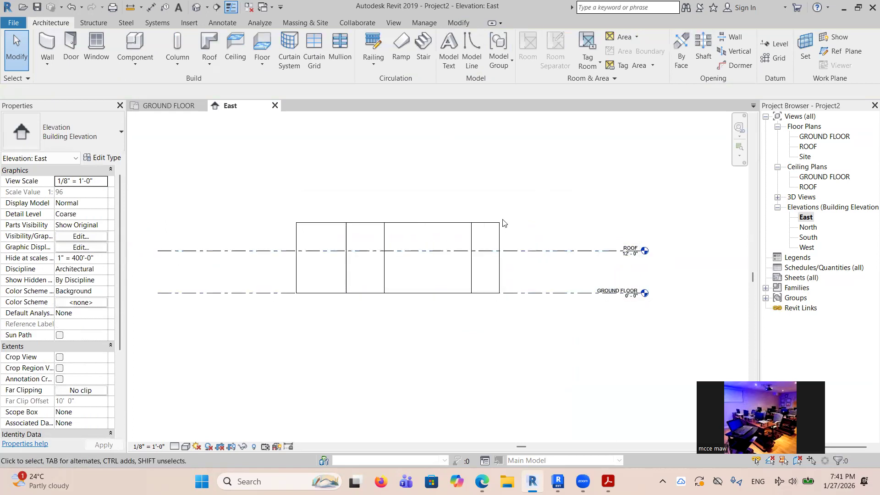
drag(519, 234, 266, 205)
click(526, 179)
drag(527, 236, 311, 176)
key(Escape)
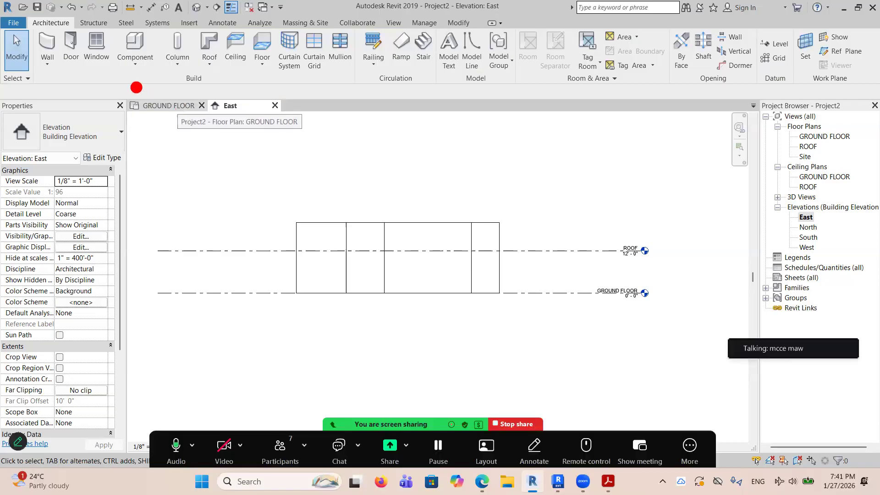
Delete all the circular, L-shaped, hexagonal and rectangular walls from the GROUND FLOOR plan.
drag(105, 82, 327, 137)
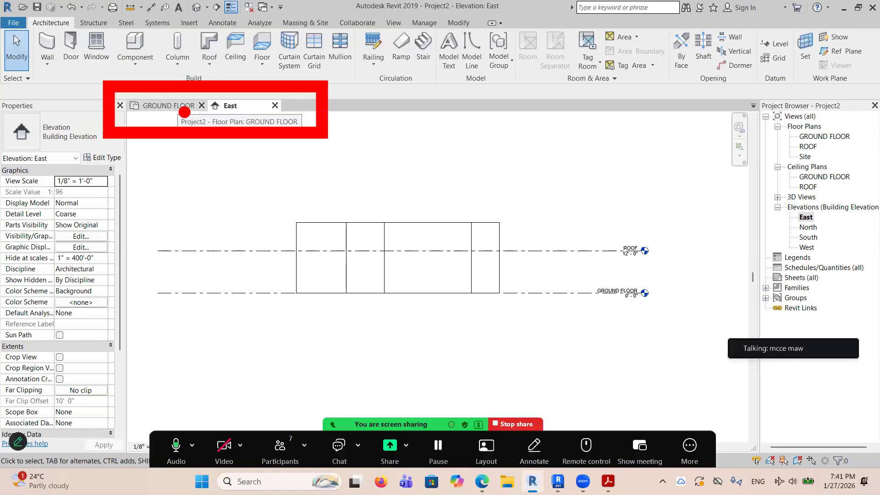
click(175, 106)
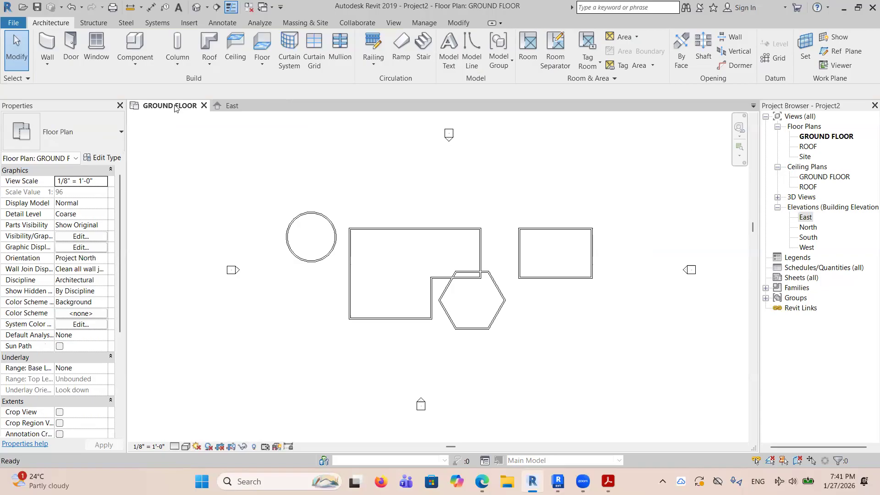
drag(257, 180, 619, 341)
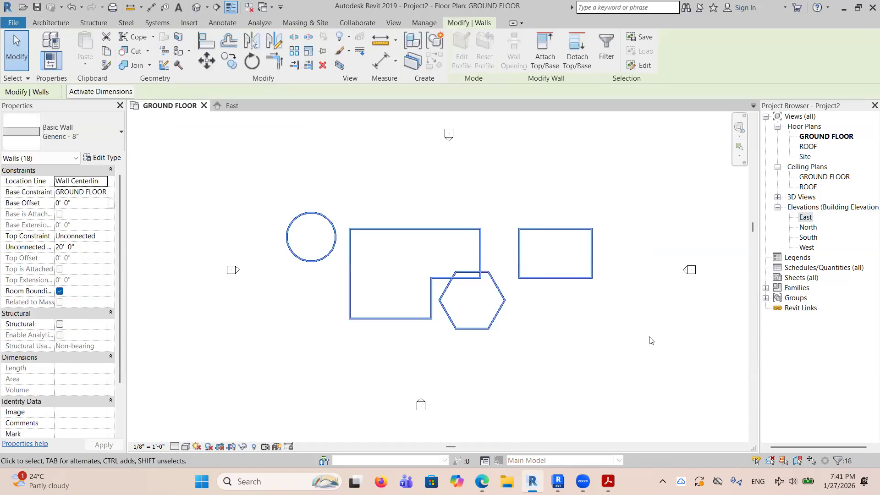
key(Delete)
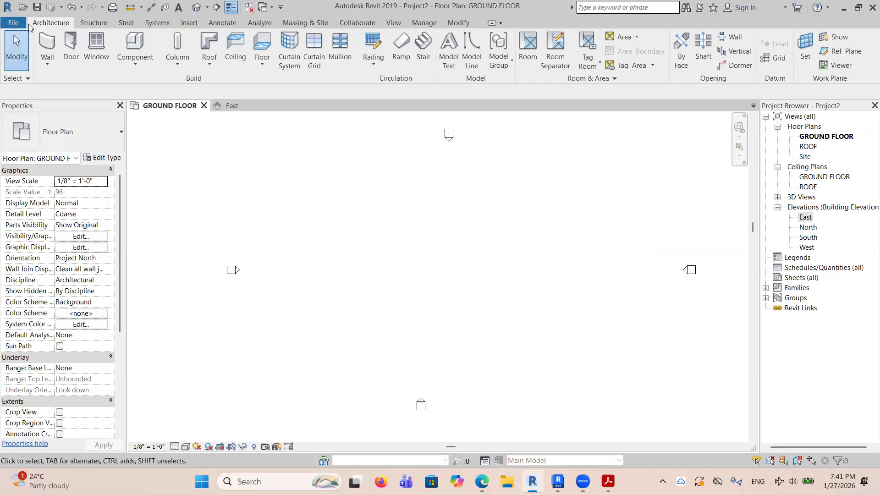
Start an architectural wall in the GROUND FLOOR plan and set its top constraint to Up to level: ROOF.
click(104, 25)
click(51, 23)
click(48, 67)
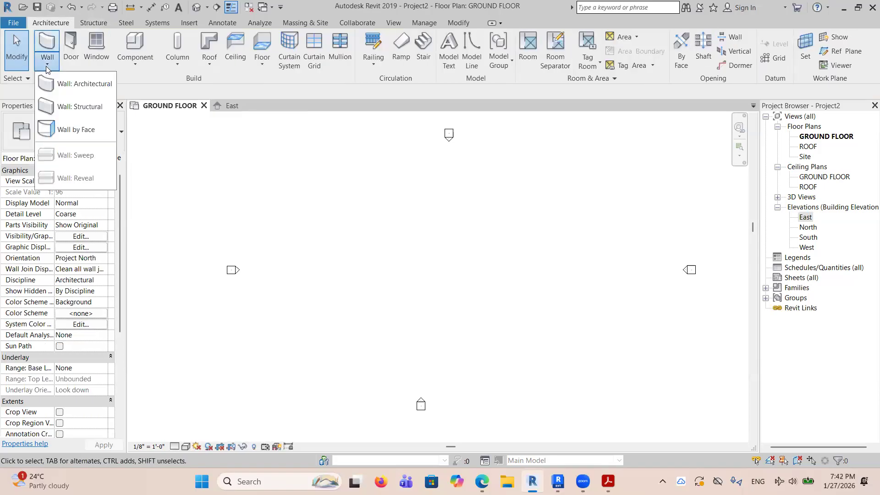
click(61, 83)
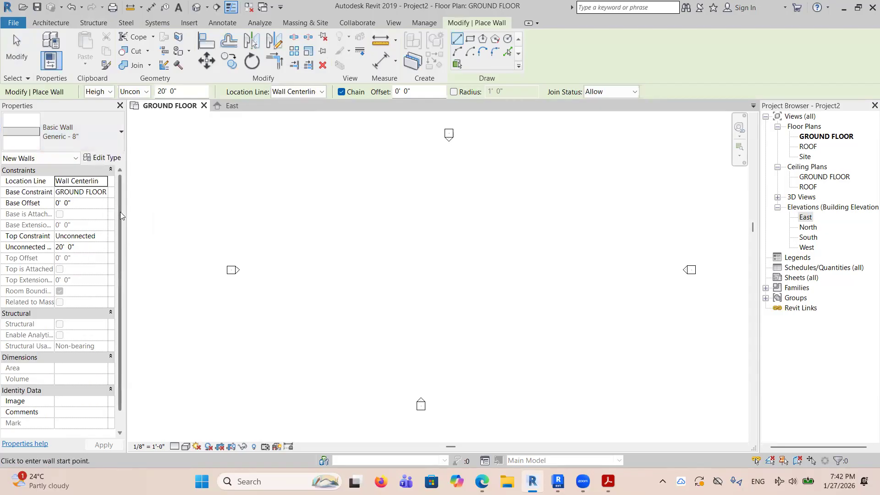
drag(136, 211, 197, 212)
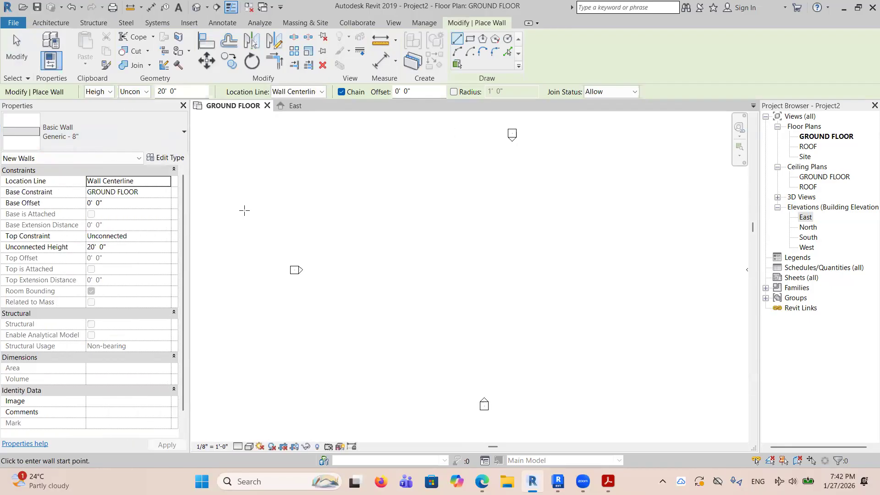
drag(1, 146, 186, 297)
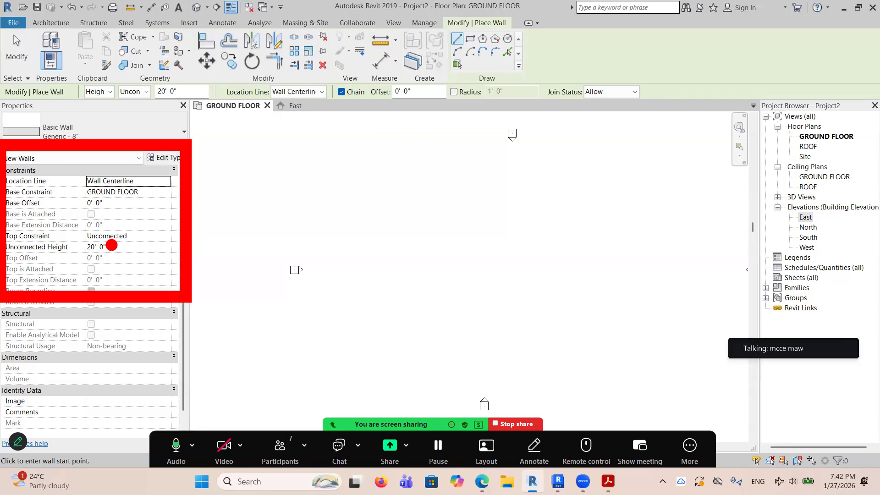
click(169, 241)
click(166, 236)
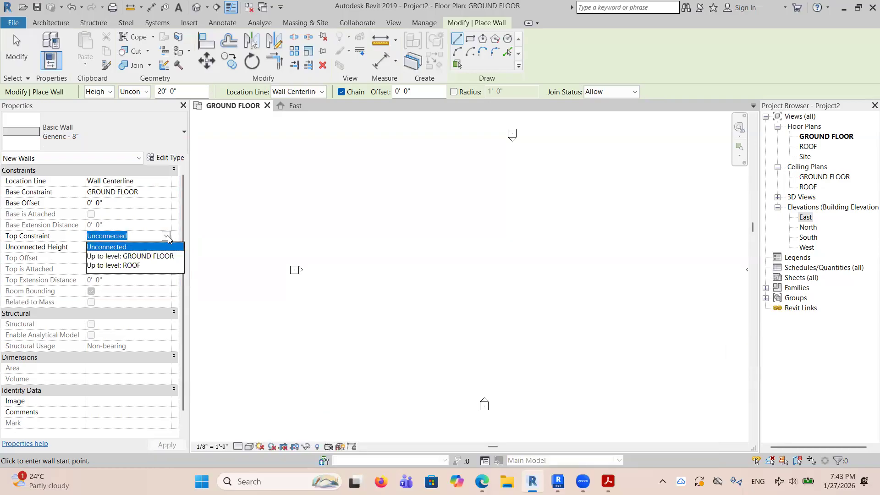
click(107, 266)
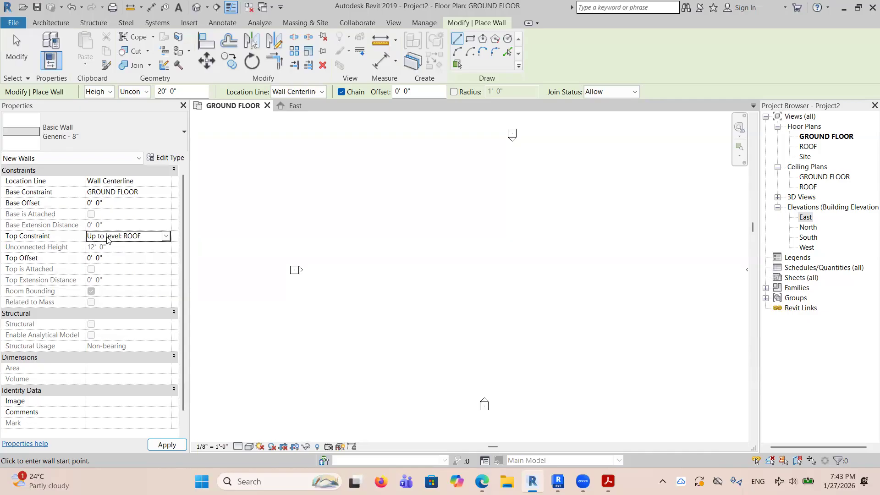
Draw a rectangle of Generic - 8" walls about 68' by 32' in the GROUND FLOOR plan and finish the wall command.
click(470, 39)
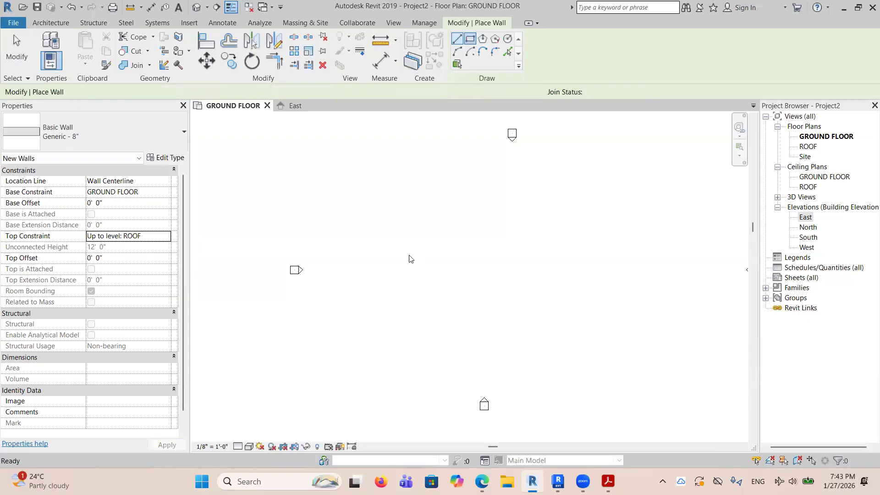
click(408, 247)
click(546, 308)
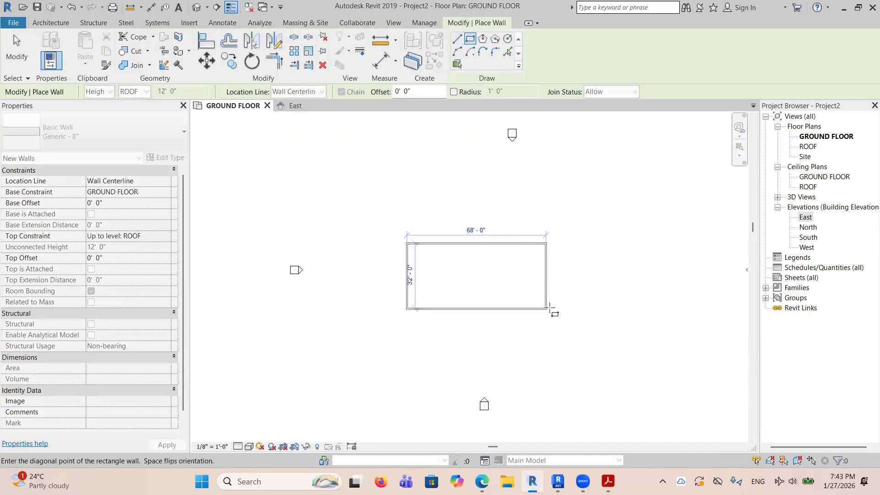
right_click(632, 233)
click(647, 238)
right_click(647, 237)
click(670, 246)
Raise the ROOF level to about 13' 6" in the East elevation.
click(295, 106)
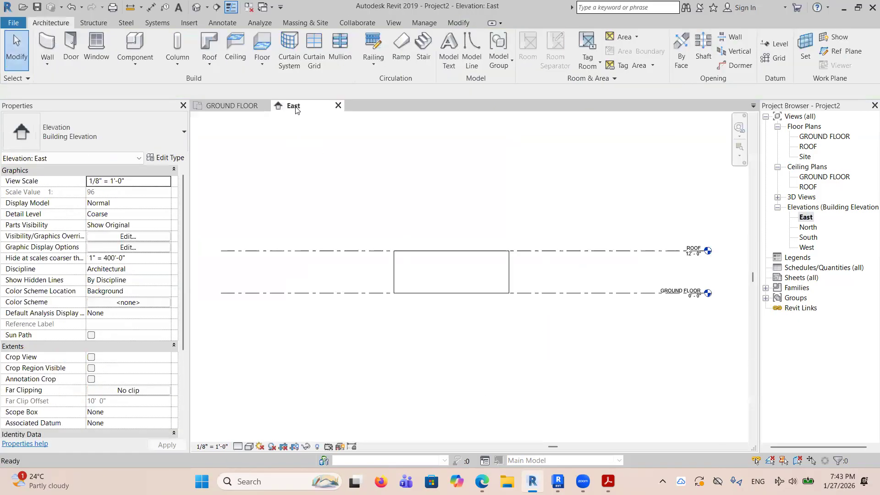
scroll(509, 263, up, 4)
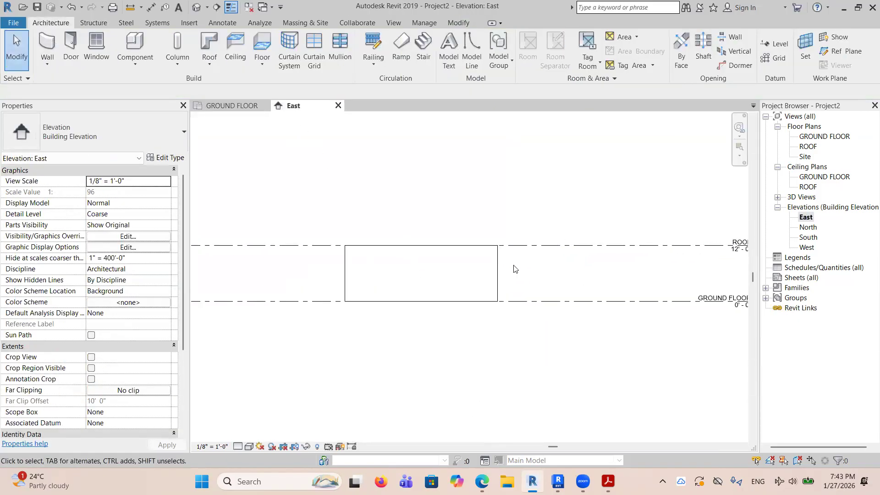
scroll(490, 261, down, 4)
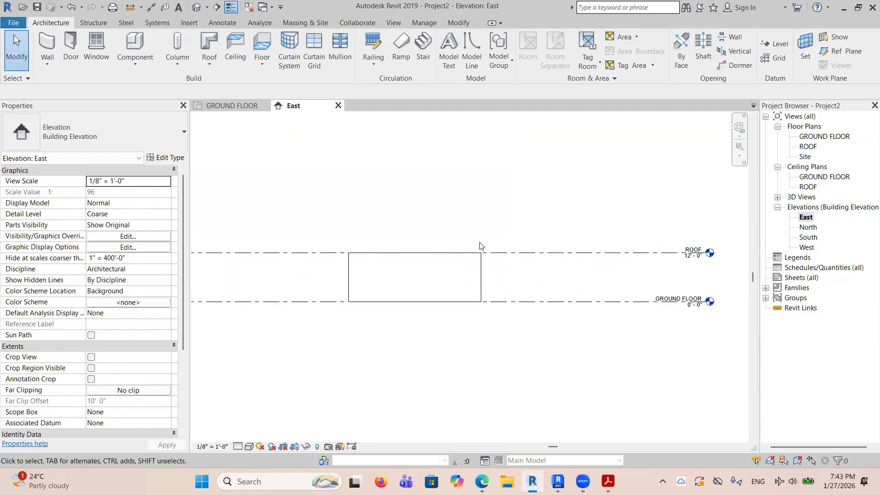
scroll(622, 203, up, 2)
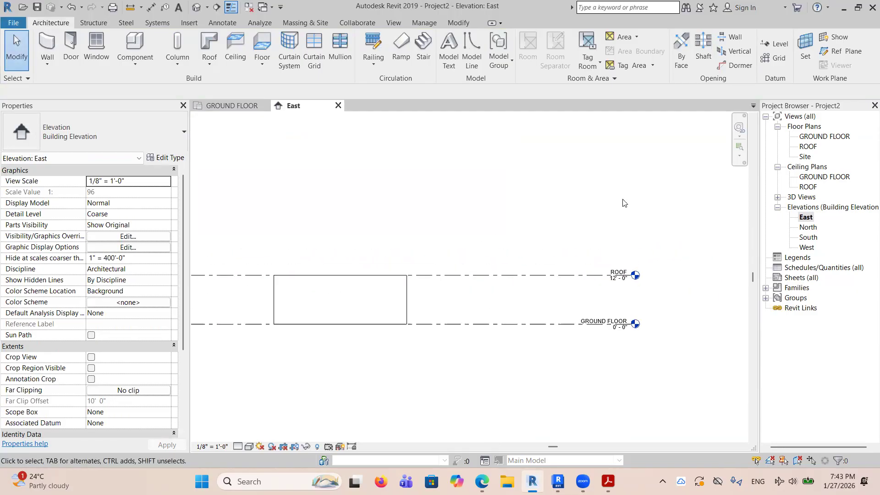
click(563, 274)
drag(563, 275, 530, 269)
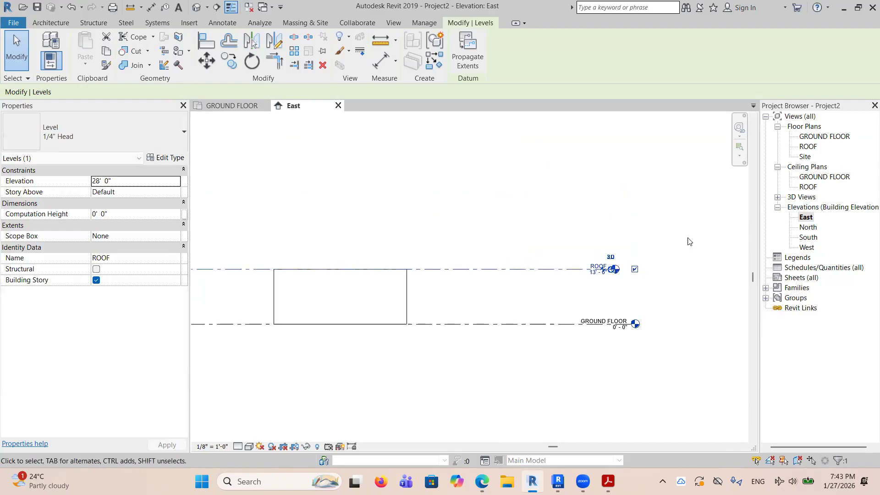
click(690, 240)
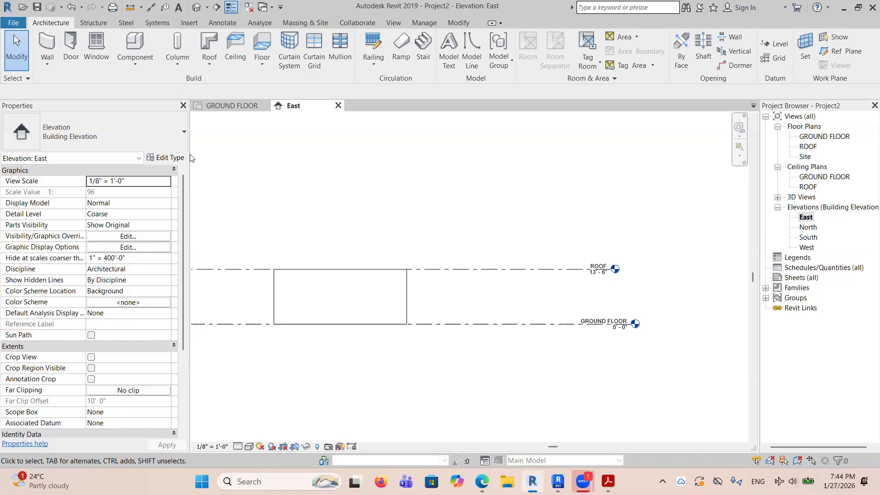
Narrow the Properties palette and view the rectangular walls in the GROUND FLOOR plan.
drag(190, 154, 126, 155)
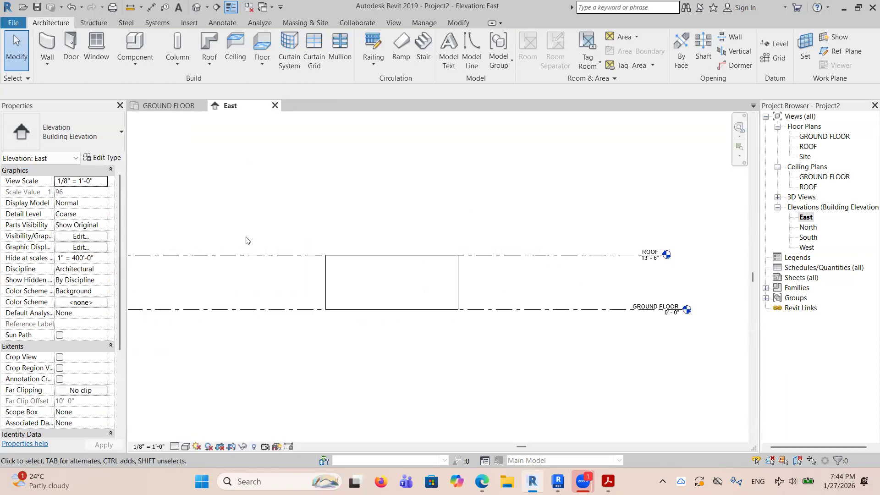
click(172, 106)
scroll(574, 339, up, 1)
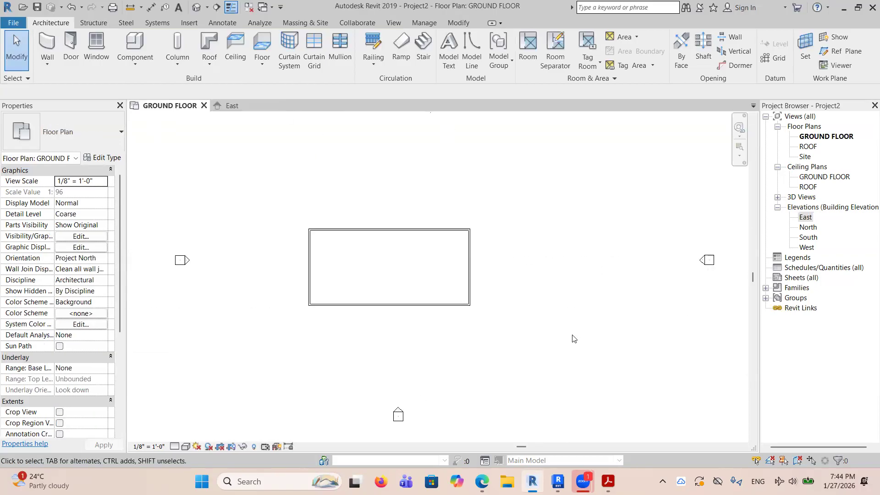
scroll(448, 289, up, 2)
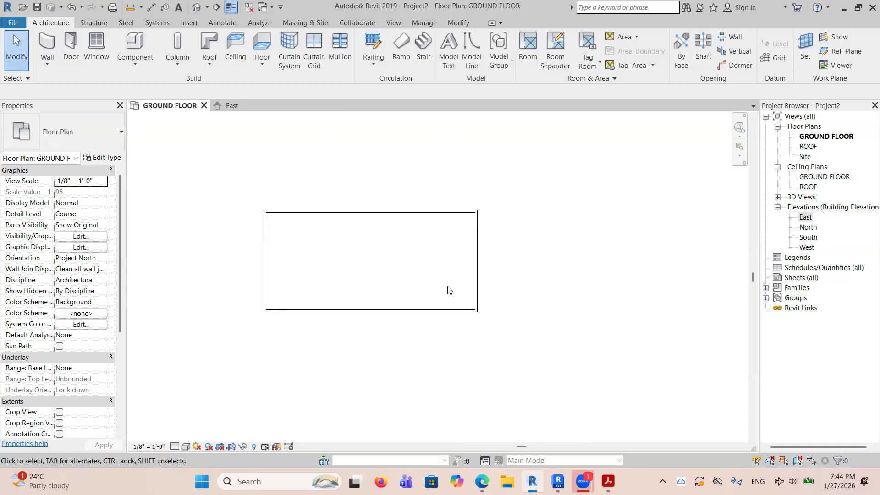
Switch to the 1-basic (1).pdf in Acrobat and examine the page 1 exercise on levels and walls.
click(608, 482)
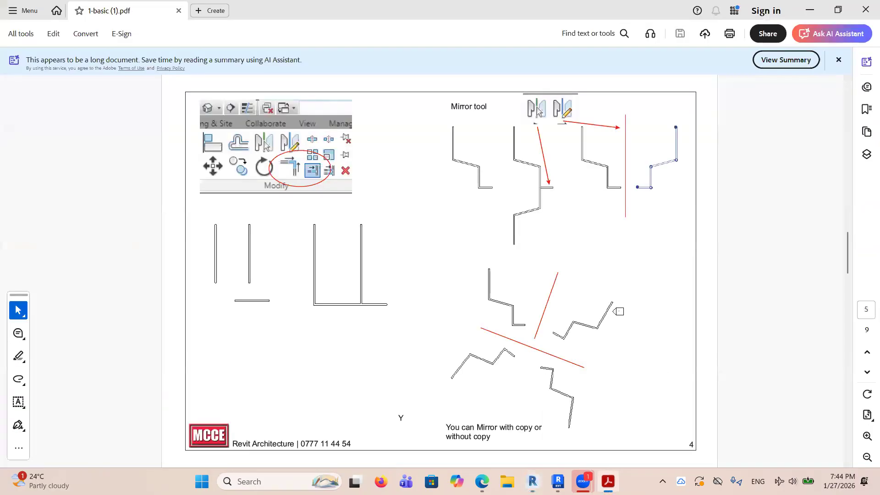
scroll(527, 245, up, 4)
scroll(532, 244, down, 1)
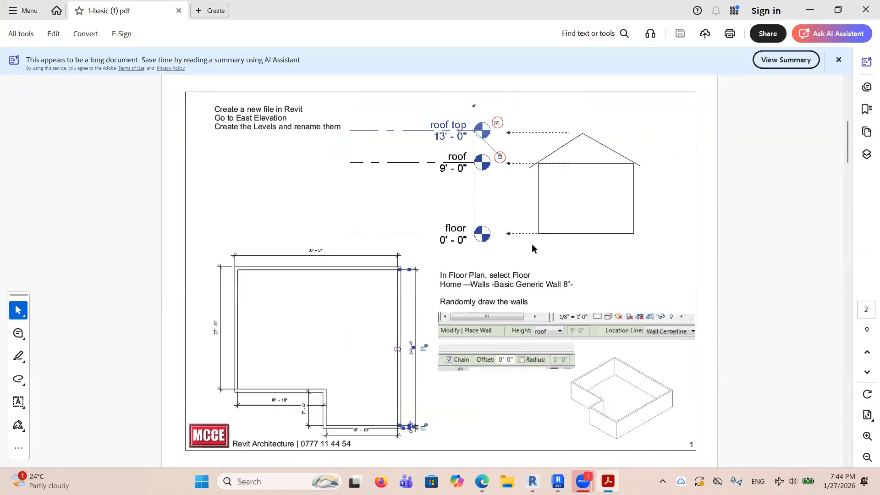
scroll(533, 247, down, 2)
scroll(544, 266, up, 3)
scroll(545, 267, down, 1)
click(441, 120)
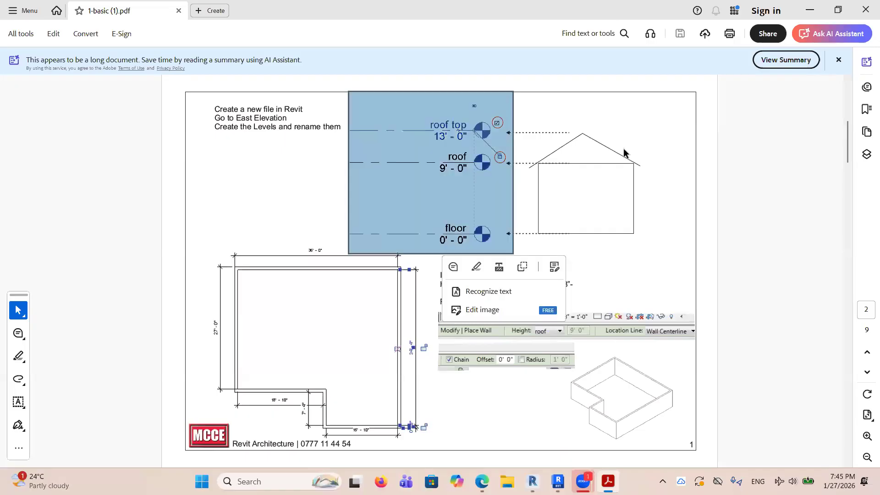
click(692, 174)
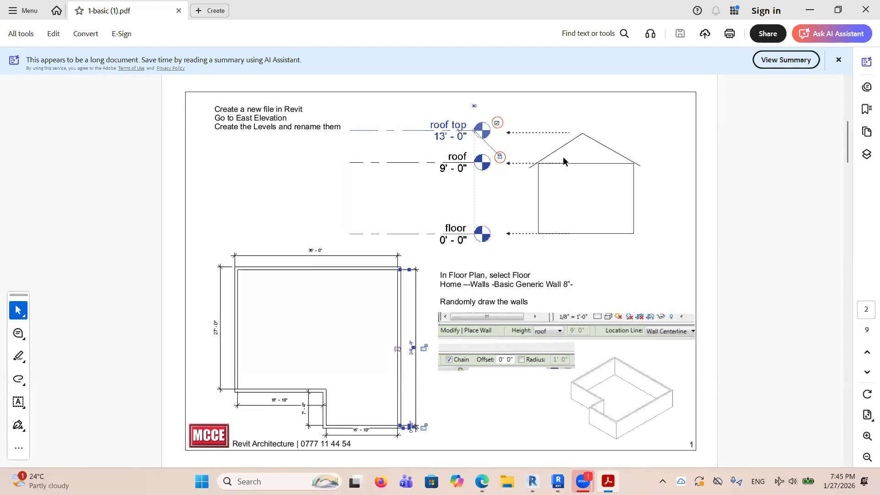
mouse_move(558, 481)
click(557, 443)
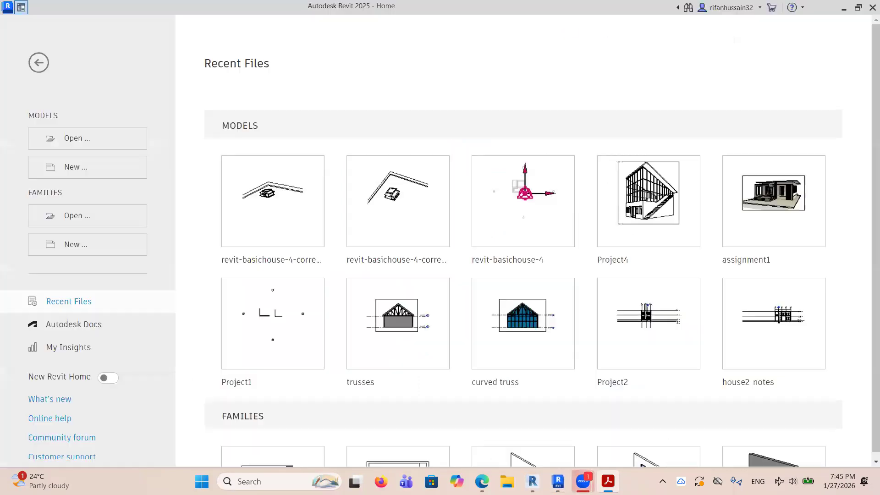
click(843, 8)
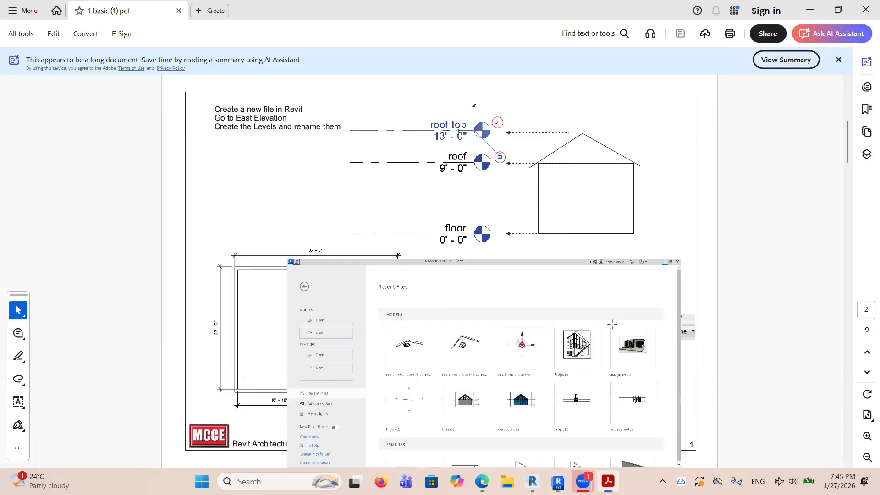
Switch back to Revit 2019 and close Project2 without saving its changes.
click(533, 481)
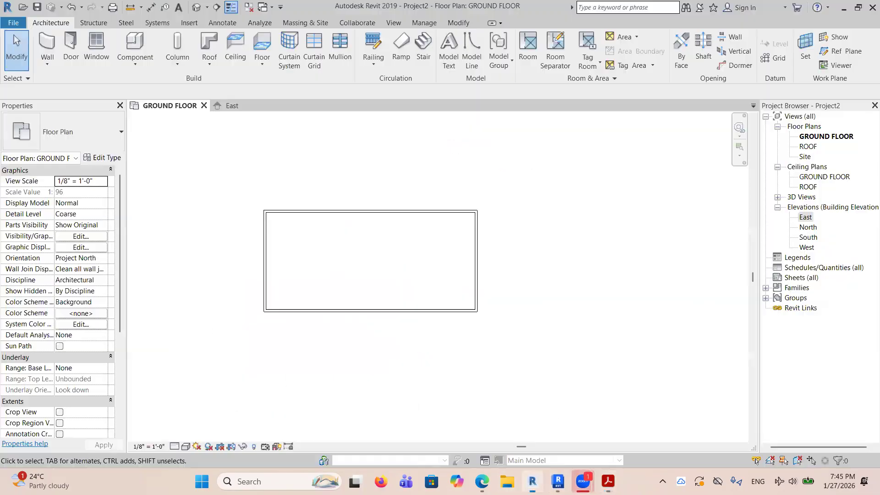
scroll(471, 174, down, 3)
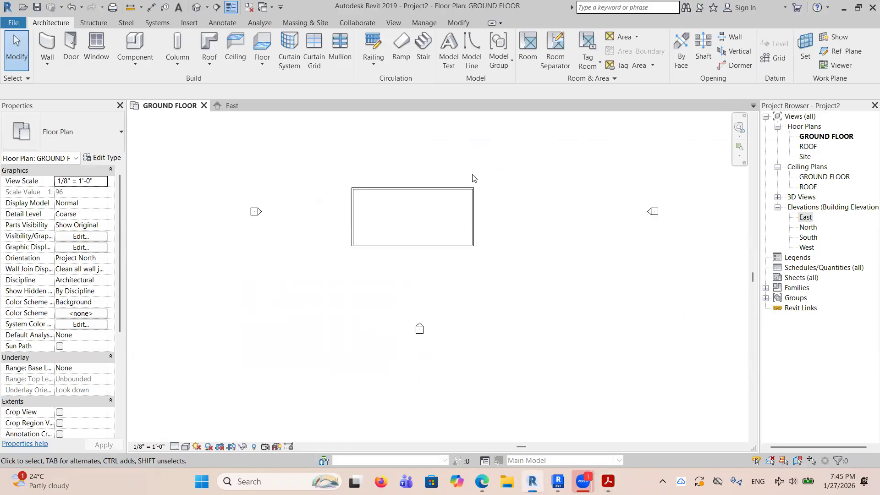
click(204, 106)
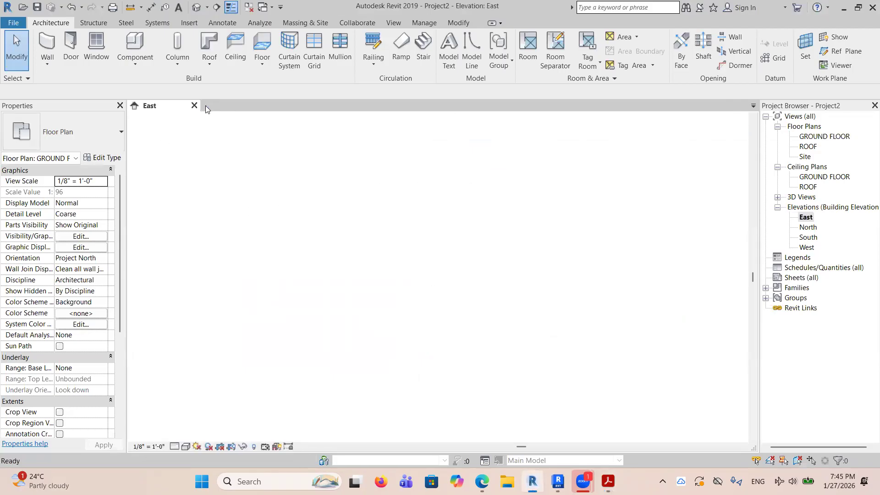
click(194, 106)
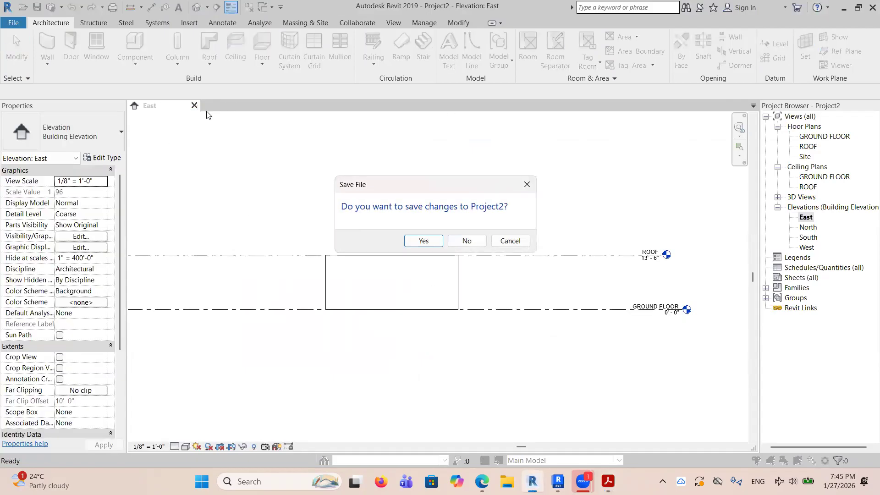
click(463, 240)
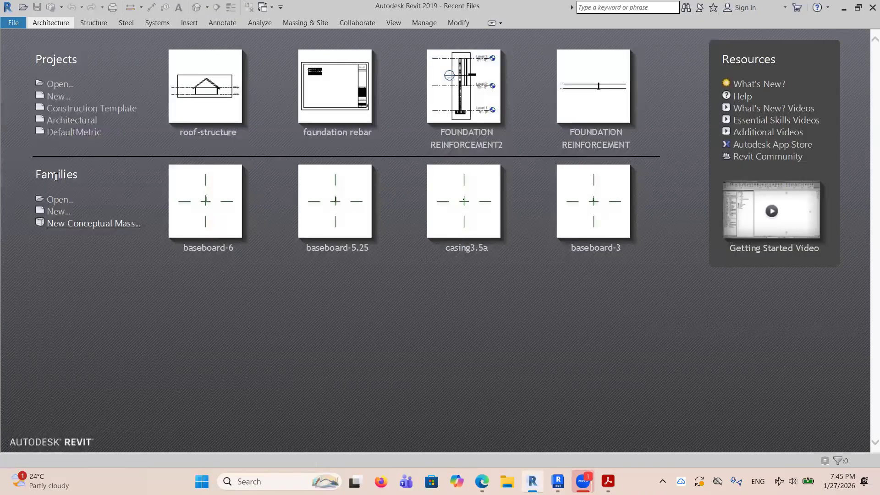
Create a new project from the DefaultMetric template.
click(54, 96)
click(438, 152)
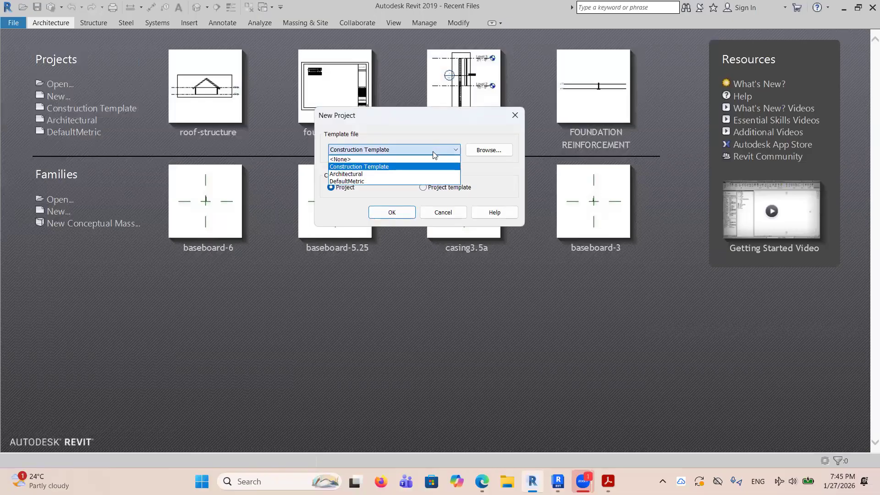
click(371, 182)
click(389, 212)
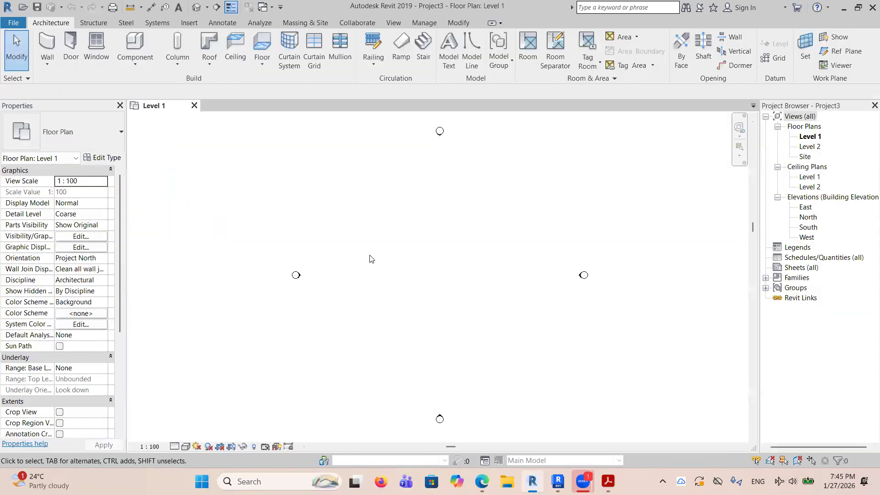
Examine the default levels in the metric project's East elevation and close the project.
double_click(806, 208)
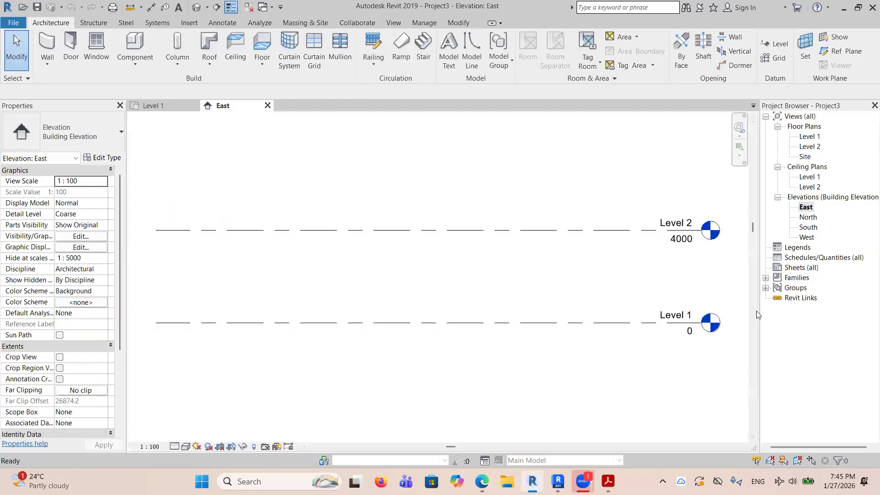
scroll(684, 238, up, 1)
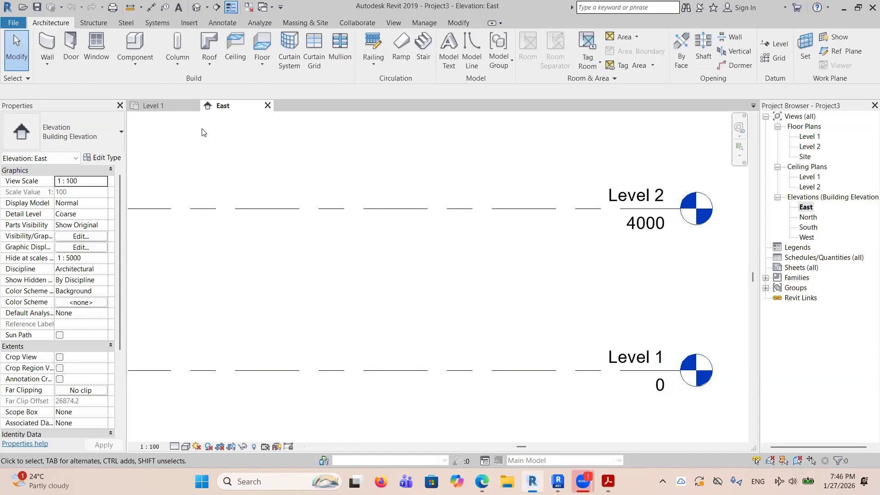
click(268, 105)
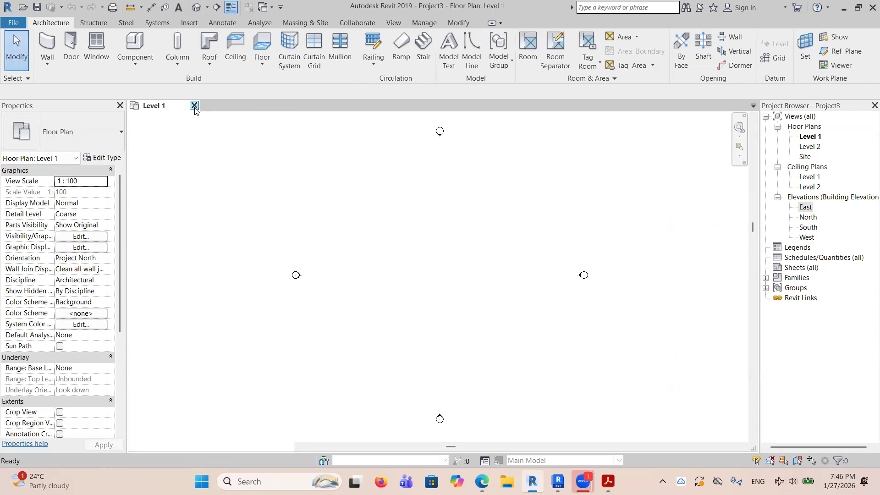
click(194, 105)
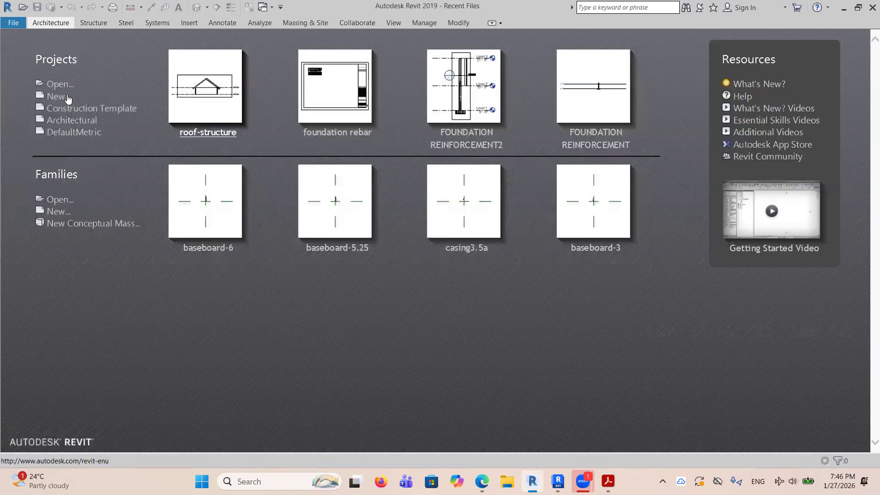
Create a new project from the Construction Template and open its East elevation.
click(66, 96)
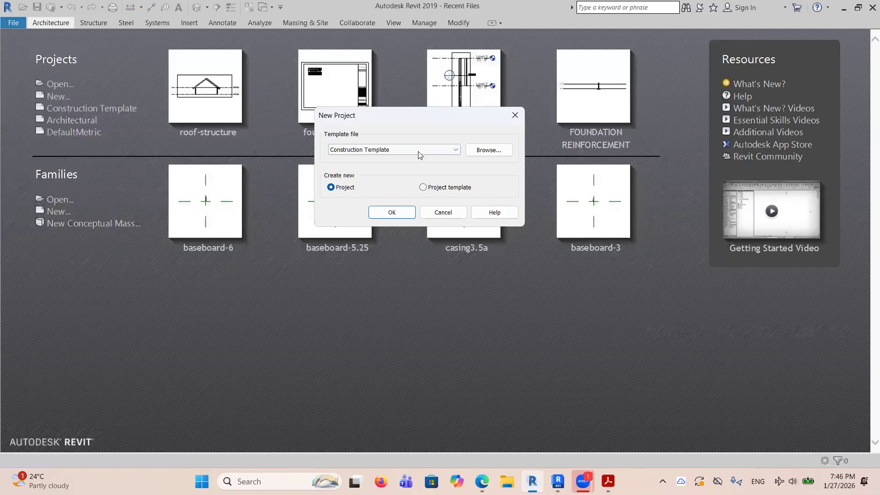
click(375, 213)
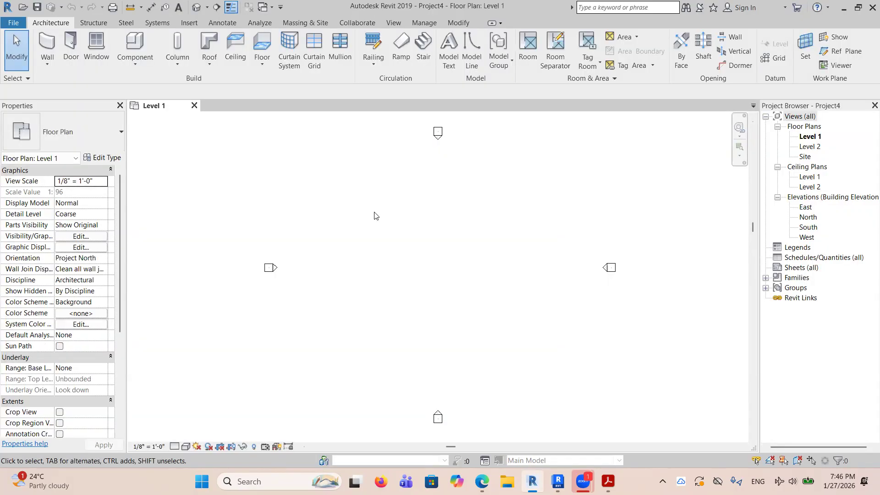
double_click(806, 208)
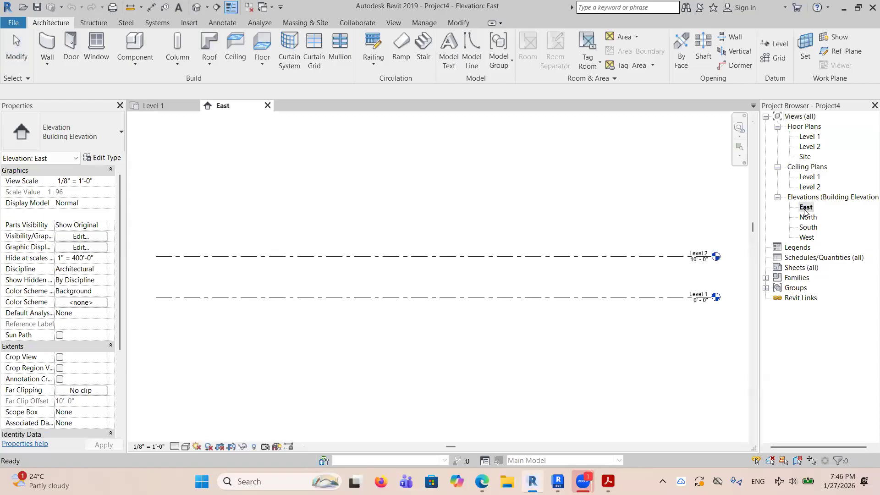
scroll(730, 292, up, 4)
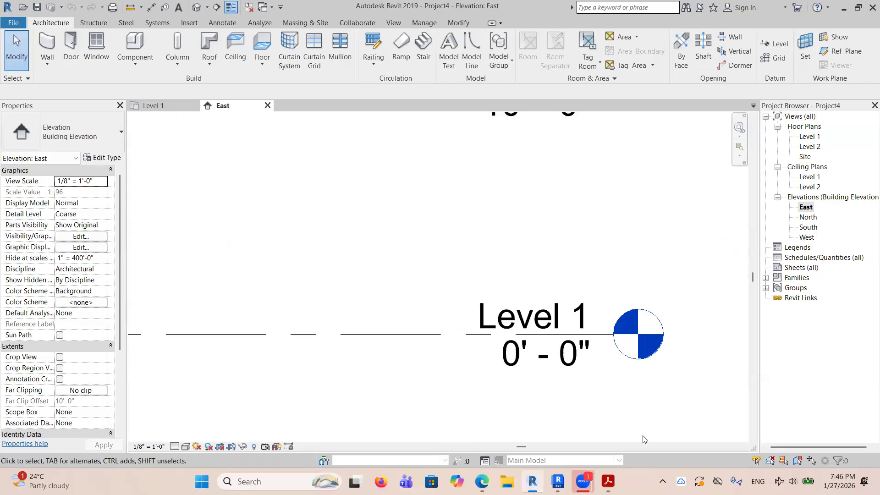
Check the level names and heights in the PDF exercise in Acrobat, returning to Revit 2019 to view the East elevation's default levels.
key(alt+Tab)
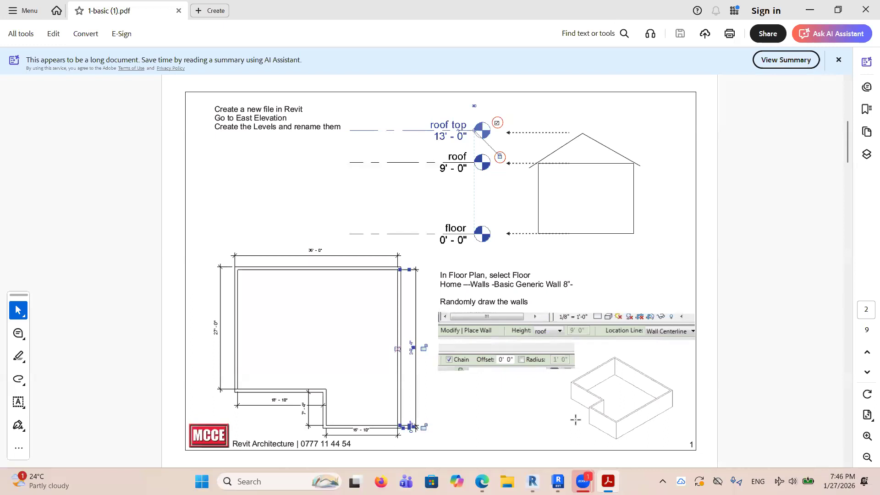
mouse_move(533, 481)
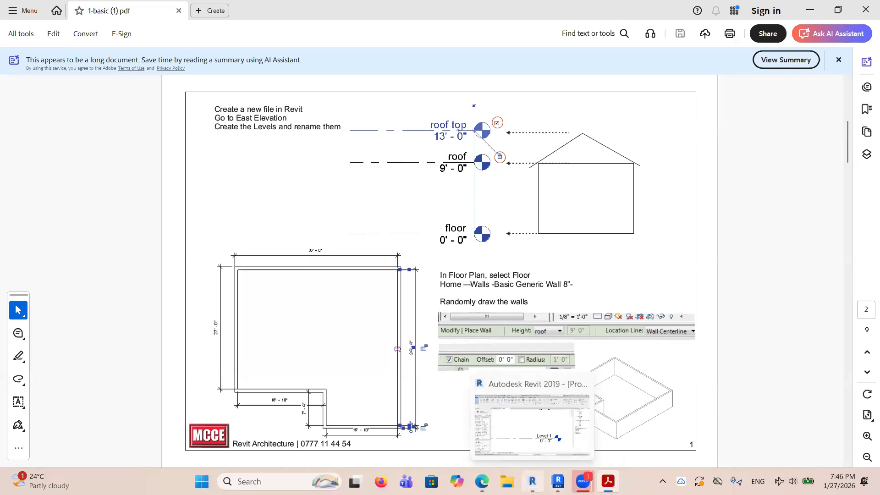
click(570, 381)
scroll(557, 323, up, 2)
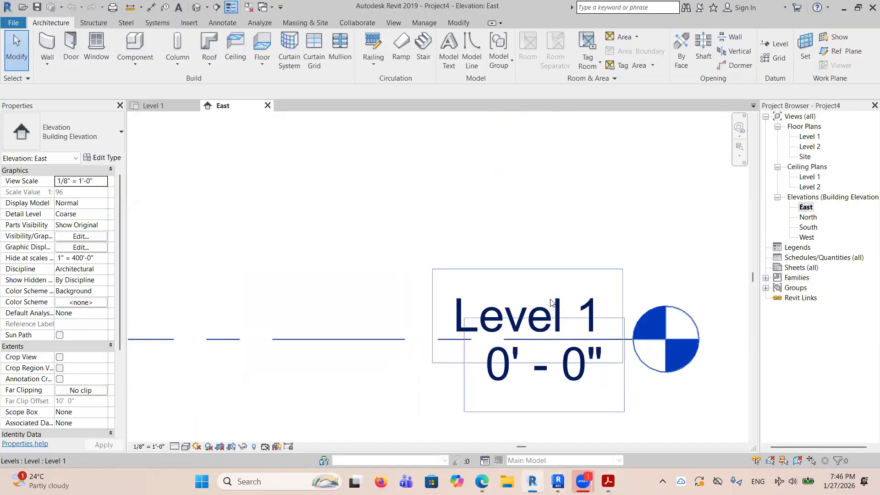
scroll(551, 303, down, 5)
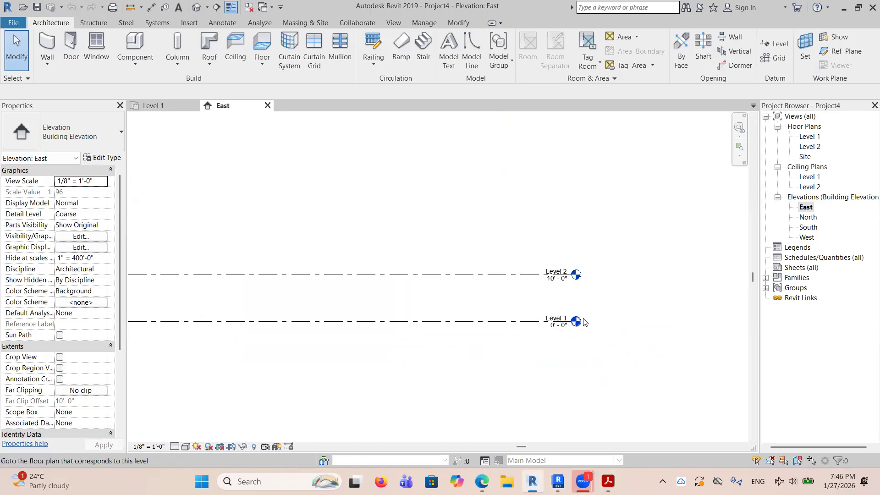
scroll(364, 299, down, 1)
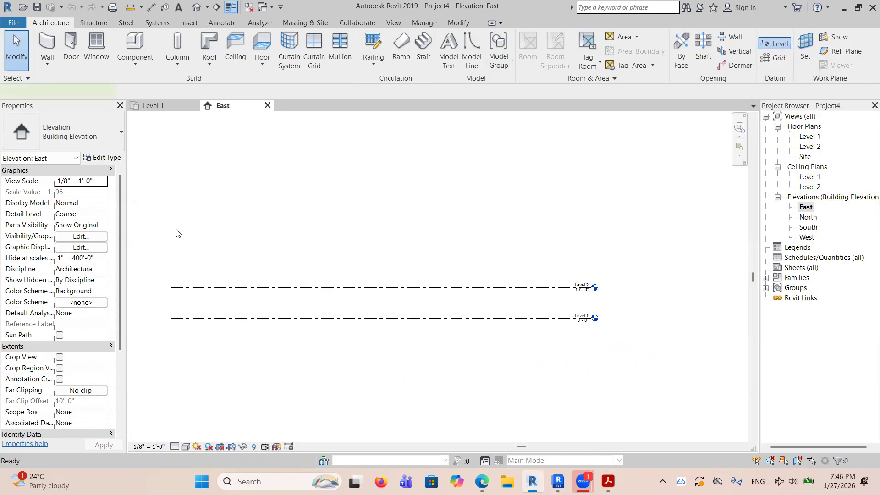
Draw a level about 31' 0" above Level 2, aligned with both ends of the existing levels.
key(l)
key(l)
click(173, 191)
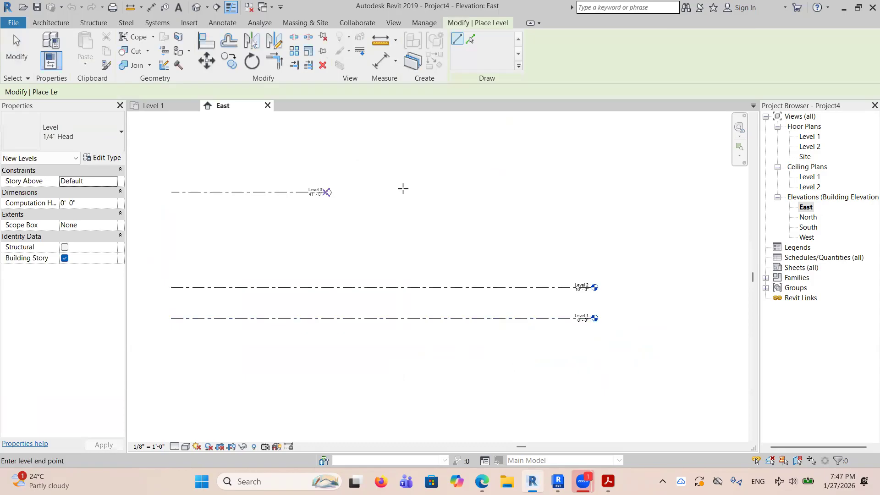
click(592, 192)
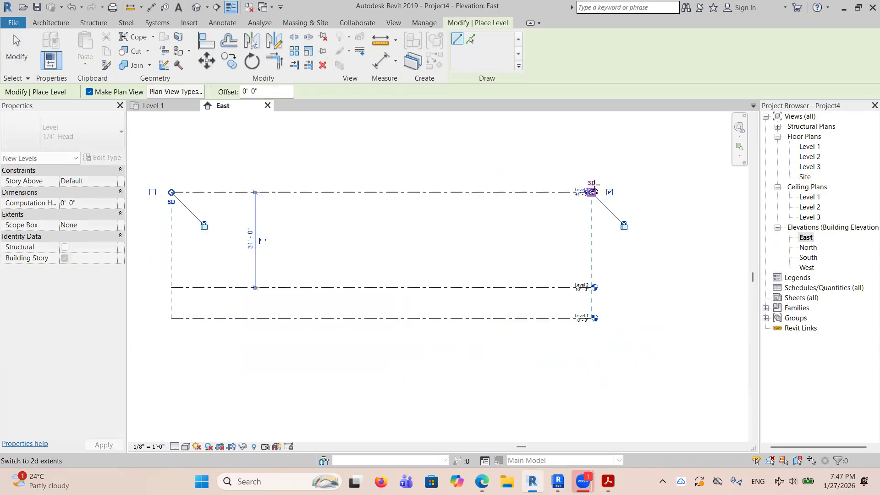
right_click(691, 152)
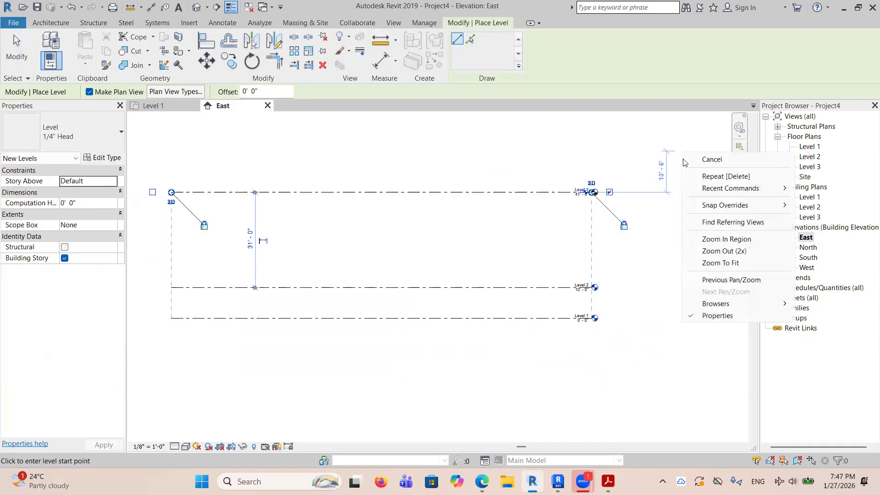
click(703, 161)
right_click(634, 150)
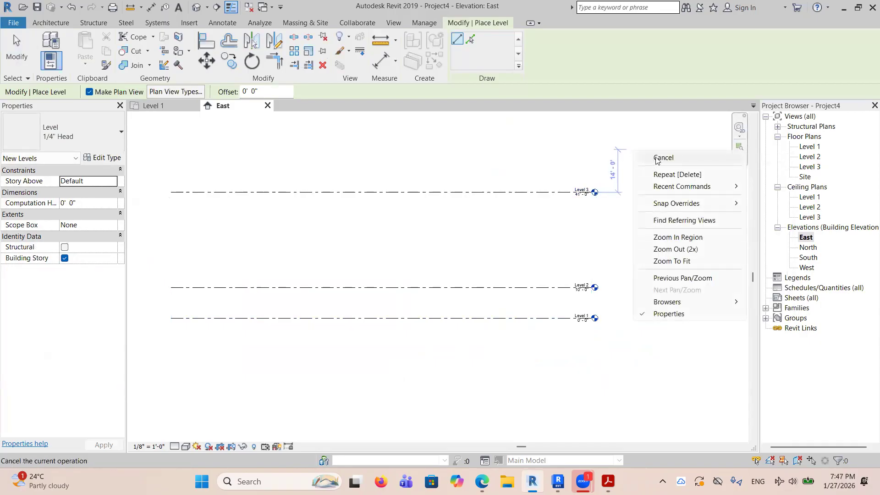
click(656, 159)
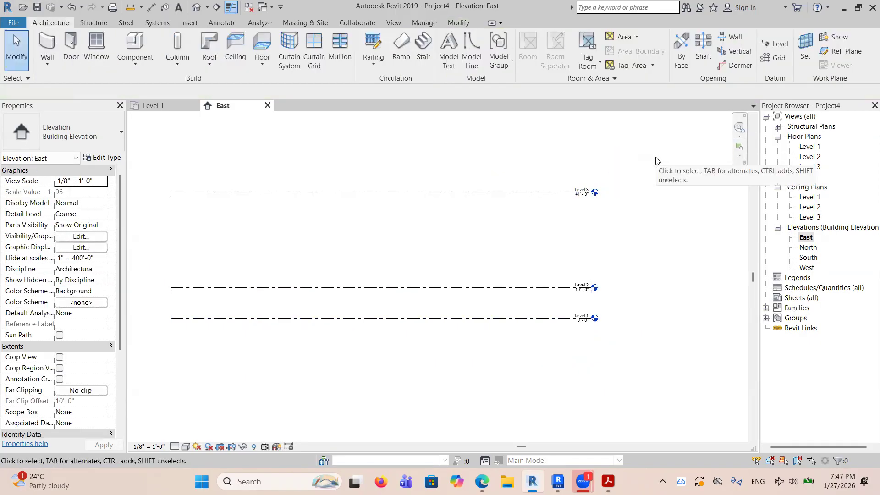
Delete the new top level together with its associated plan views.
scroll(621, 228, down, 2)
click(547, 205)
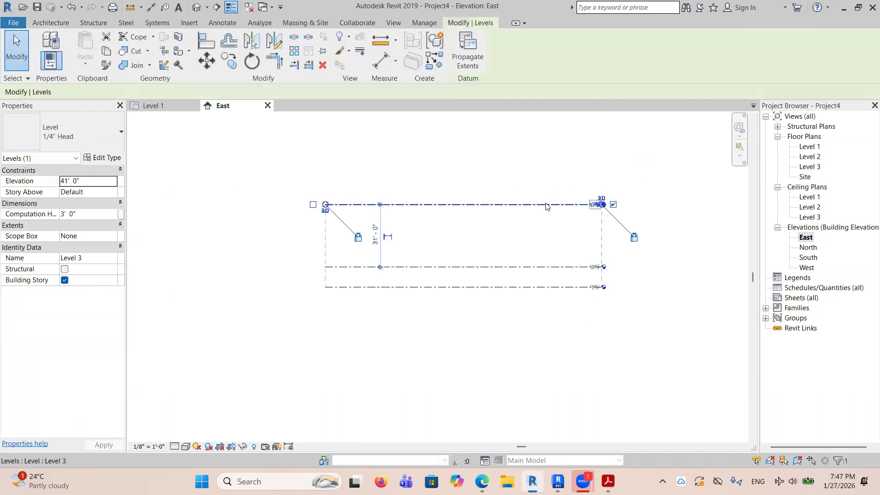
key(Delete)
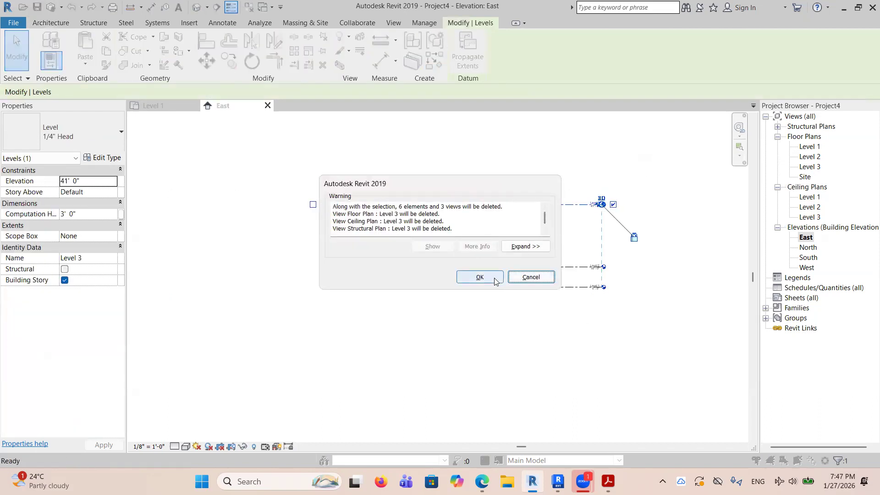
click(495, 281)
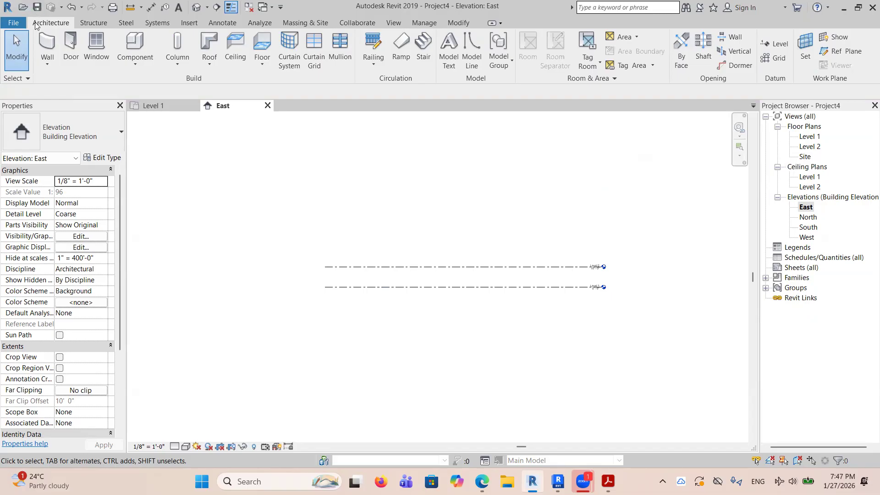
Draw three aligned levels above Level 2, the first about 16' 0" above it and the others spaced about 20' 0" apart.
click(780, 42)
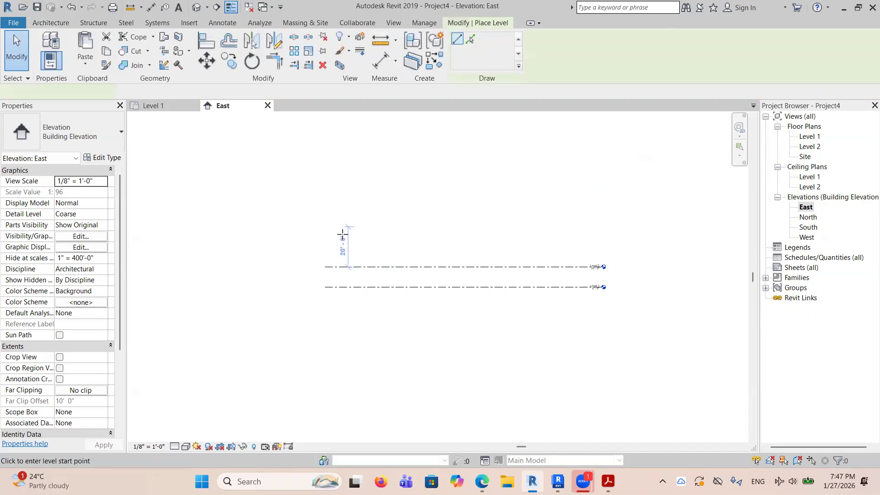
click(324, 234)
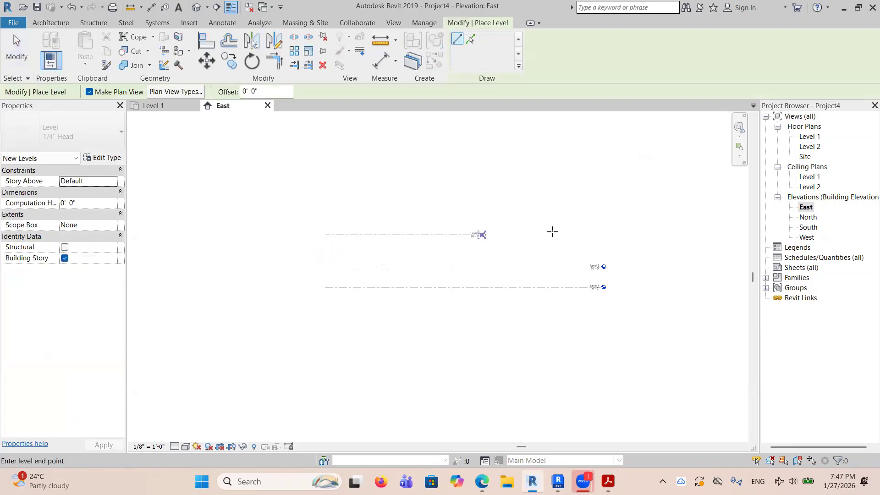
click(603, 236)
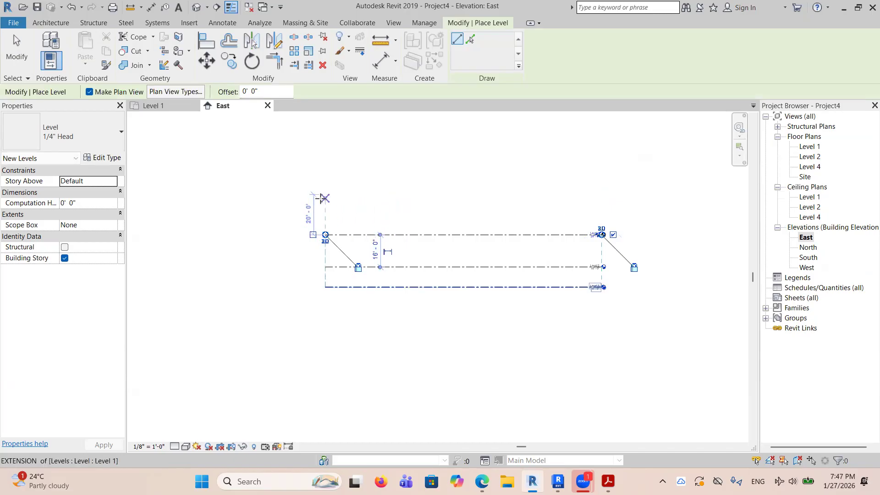
click(324, 196)
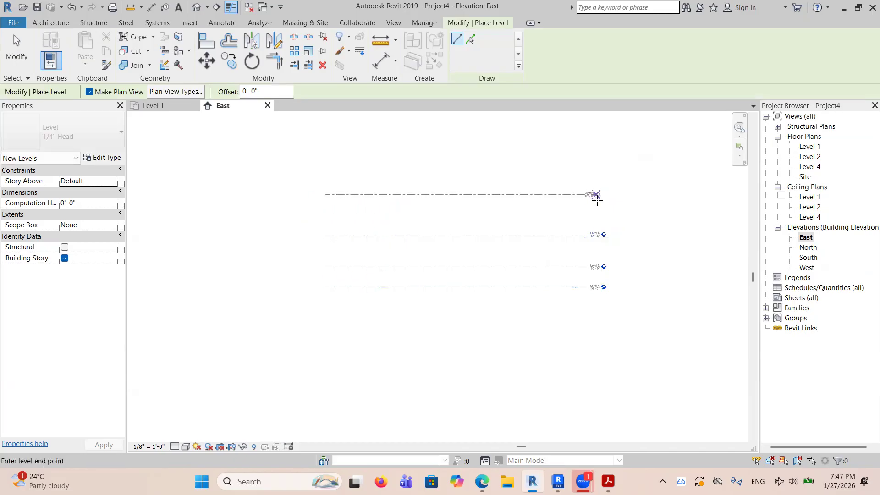
click(599, 196)
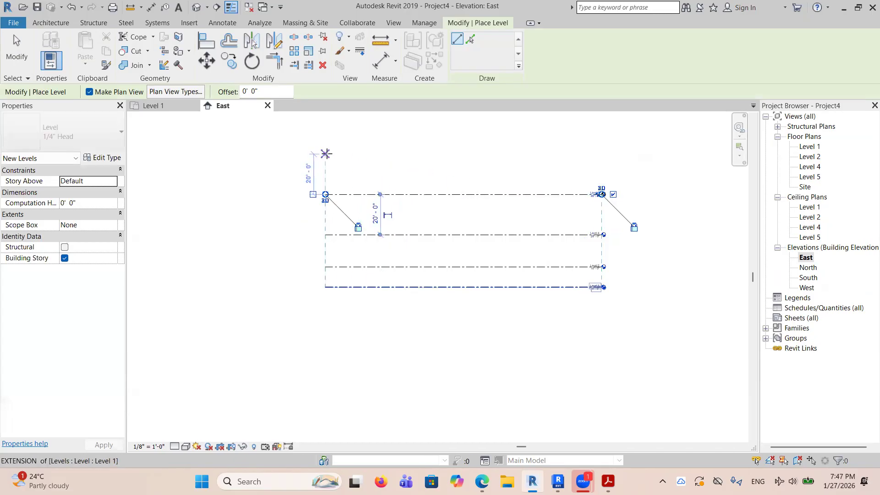
click(325, 154)
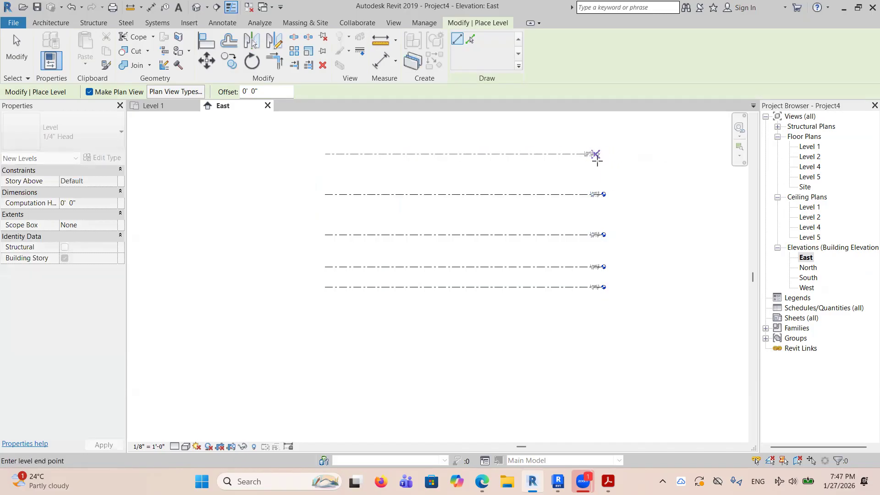
click(600, 156)
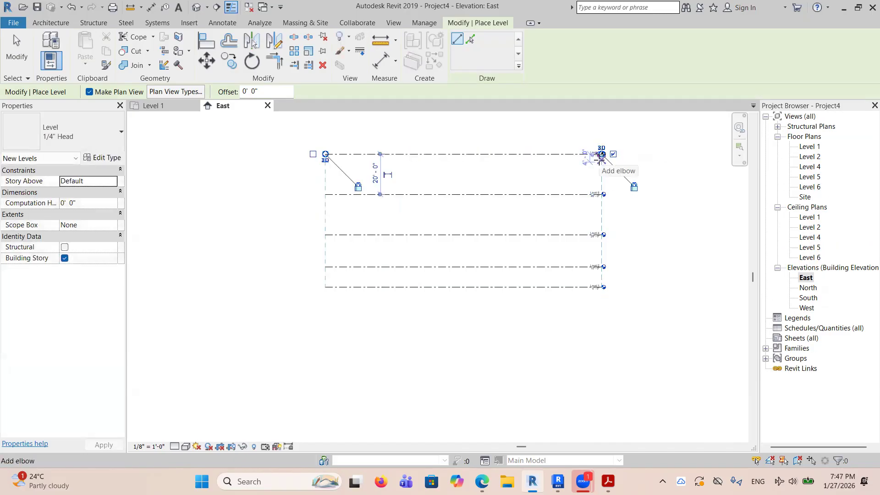
right_click(645, 195)
click(670, 200)
right_click(669, 201)
click(688, 209)
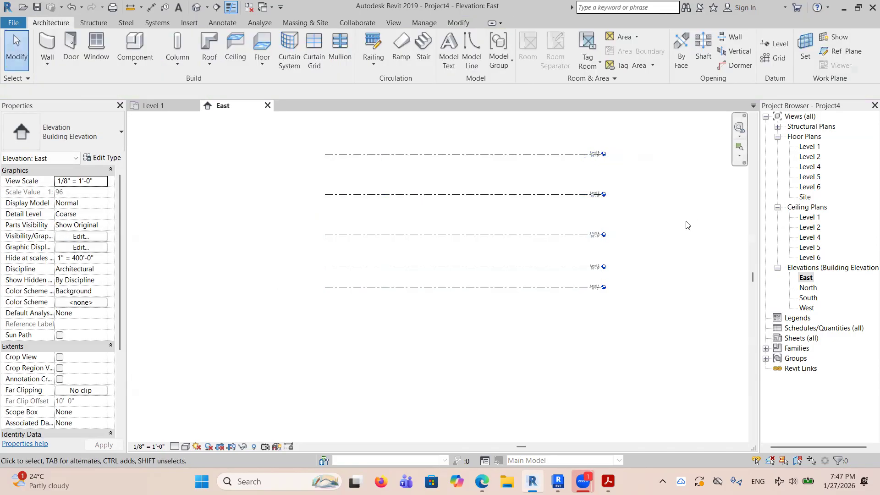
Add another level about 20' 0" above the topmost one, aligned with the ends of the existing levels.
click(779, 44)
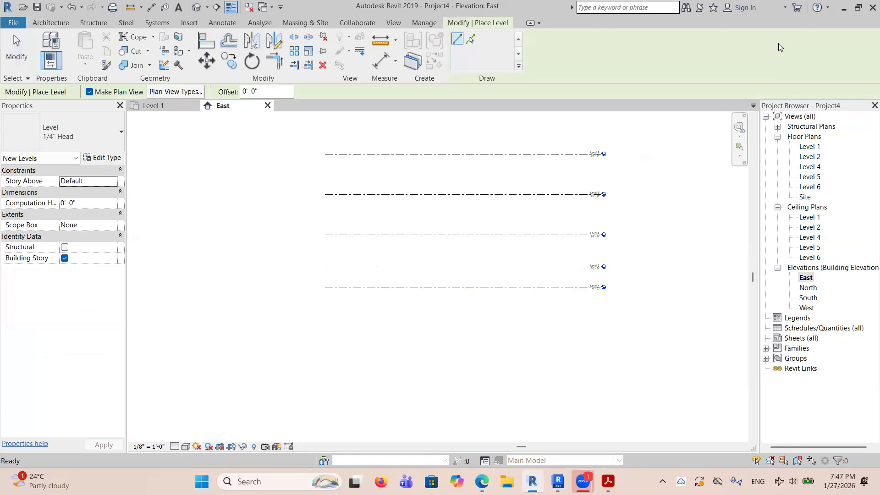
scroll(385, 151, down, 3)
click(345, 125)
click(552, 126)
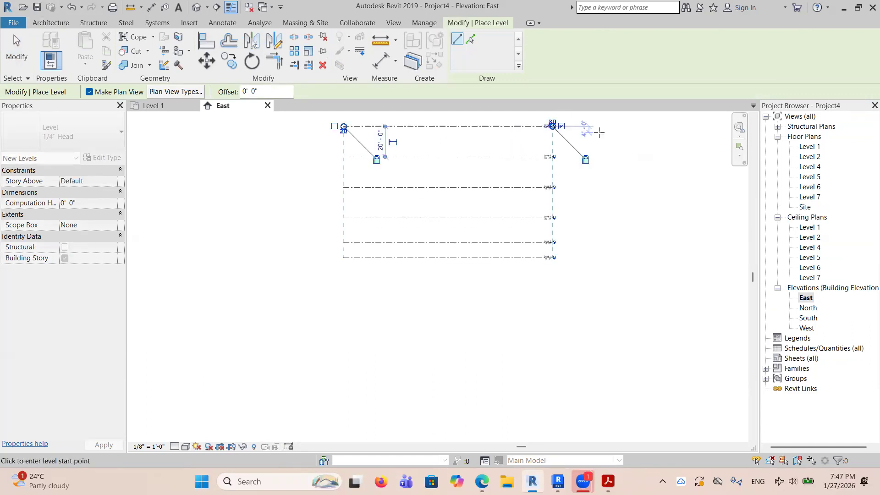
right_click(599, 132)
click(629, 141)
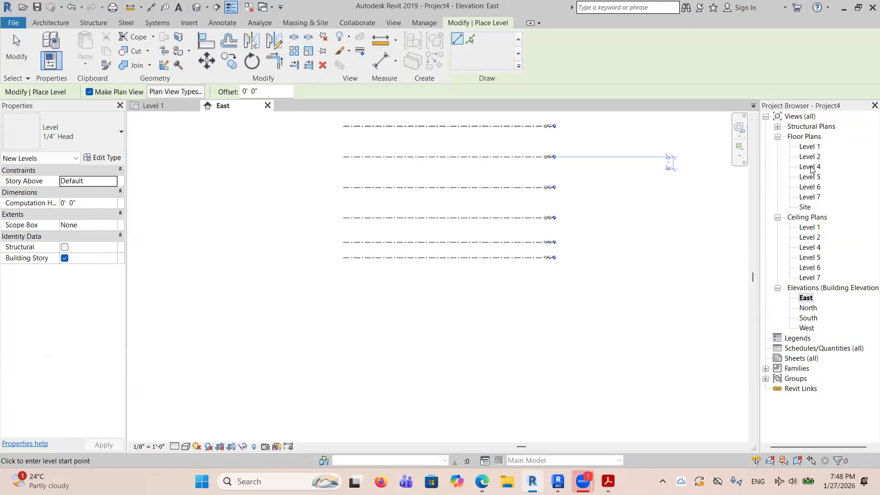
key(Escape)
Set the elevation of Level 4 to 20' 0".
scroll(533, 263, up, 5)
scroll(541, 206, down, 2)
click(541, 188)
scroll(540, 188, up, 3)
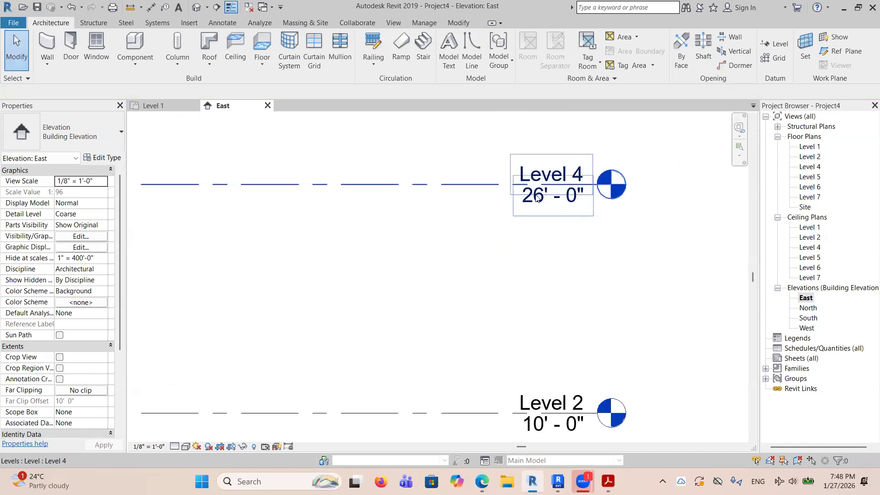
click(540, 193)
click(540, 194)
text(2)
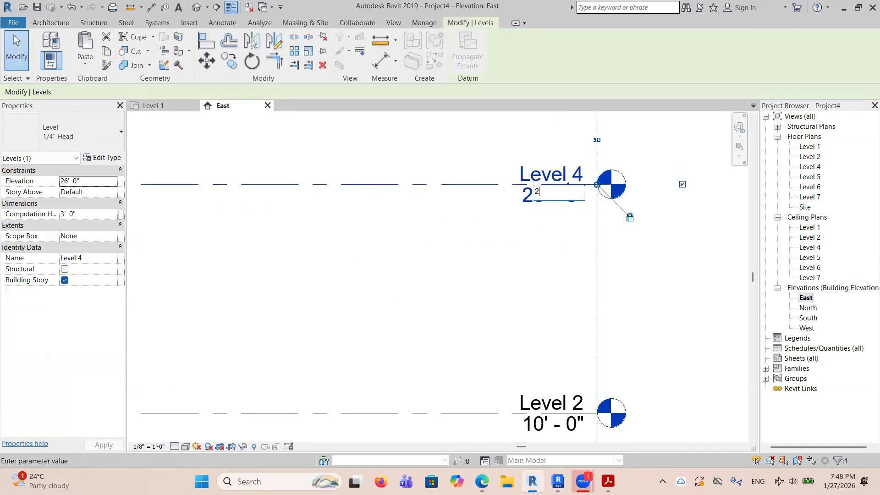
text(0)
key(Return)
Set the elevation of Level 5 to 30' 0".
scroll(629, 299, down, 3)
scroll(576, 213, up, 4)
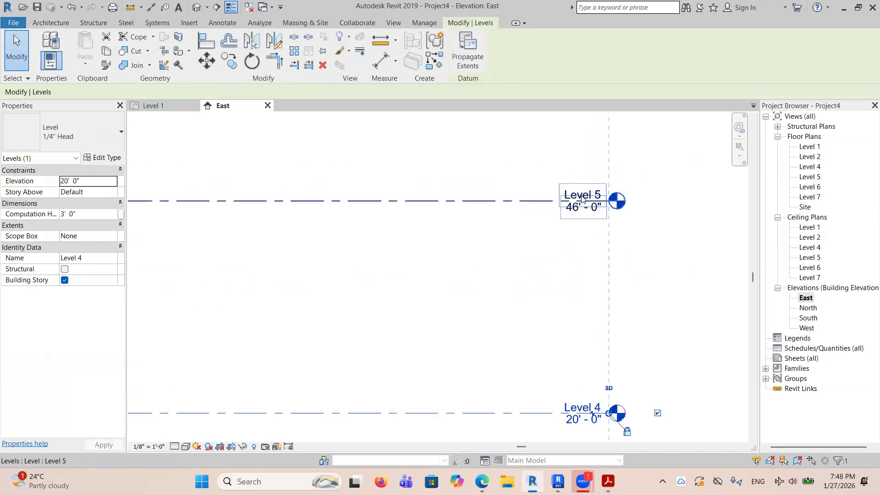
click(575, 213)
click(575, 213)
text(30)
key(Return)
scroll(611, 279, down, 4)
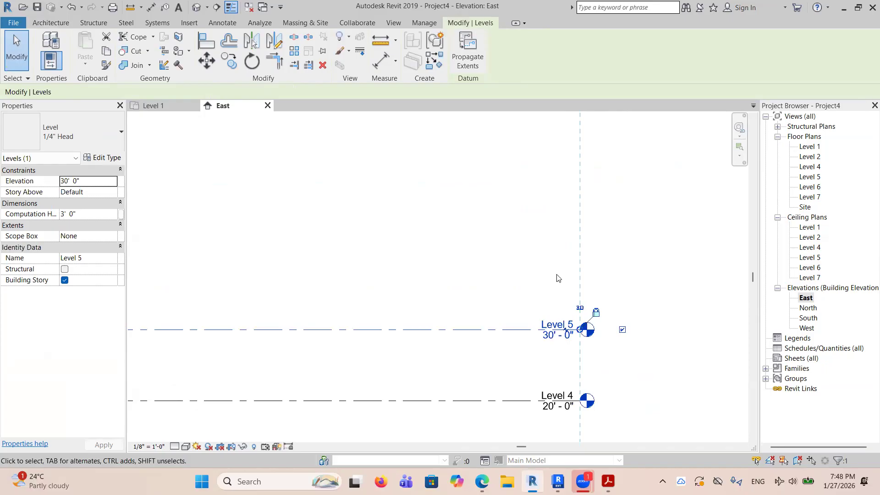
scroll(567, 251, down, 1)
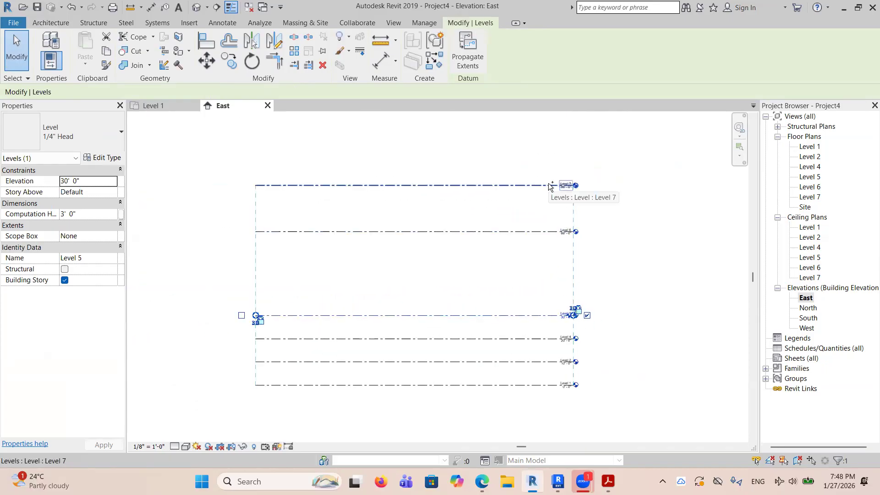
drag(527, 159, 623, 413)
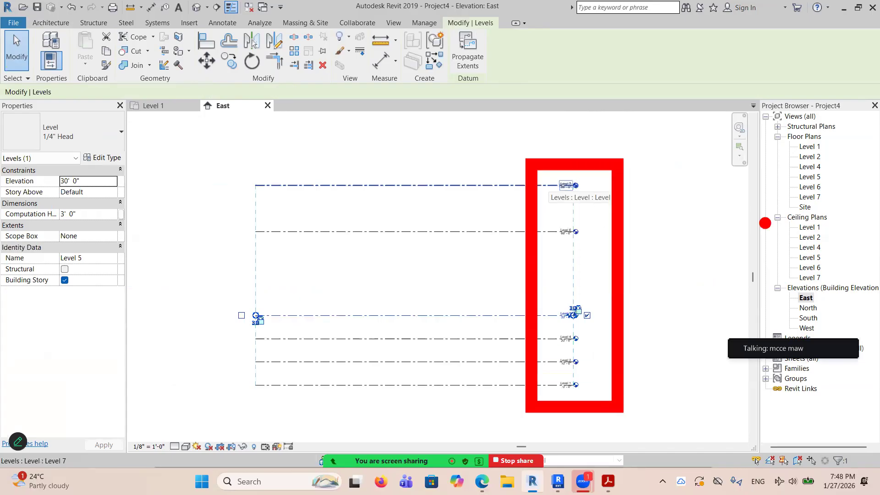
drag(768, 116, 845, 235)
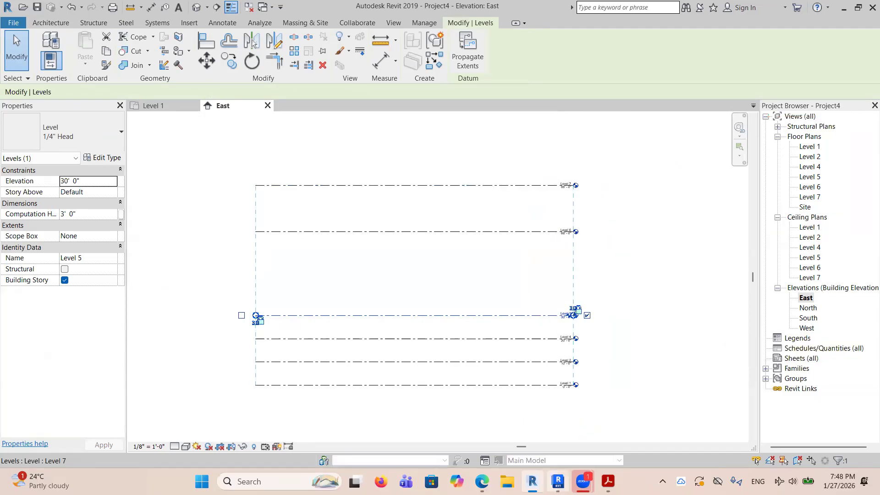
Switch to Revit 2025 and create a new project from the ARCHITECTURE template.
click(557, 481)
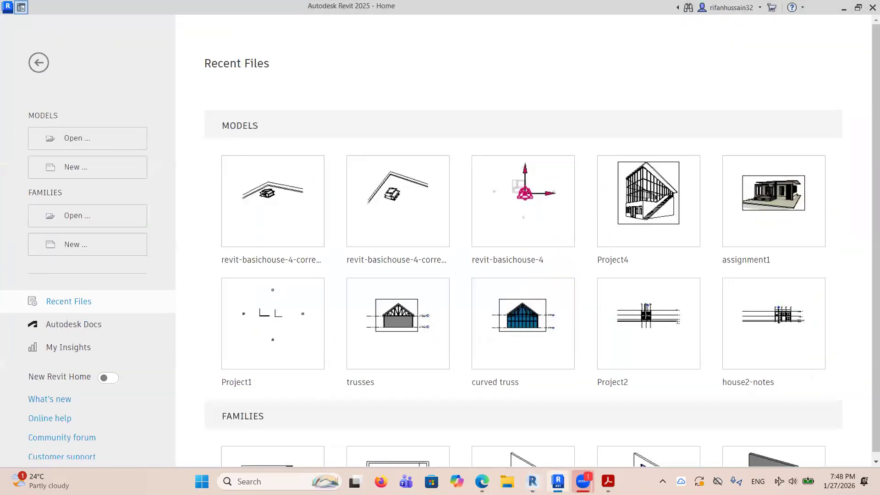
click(80, 166)
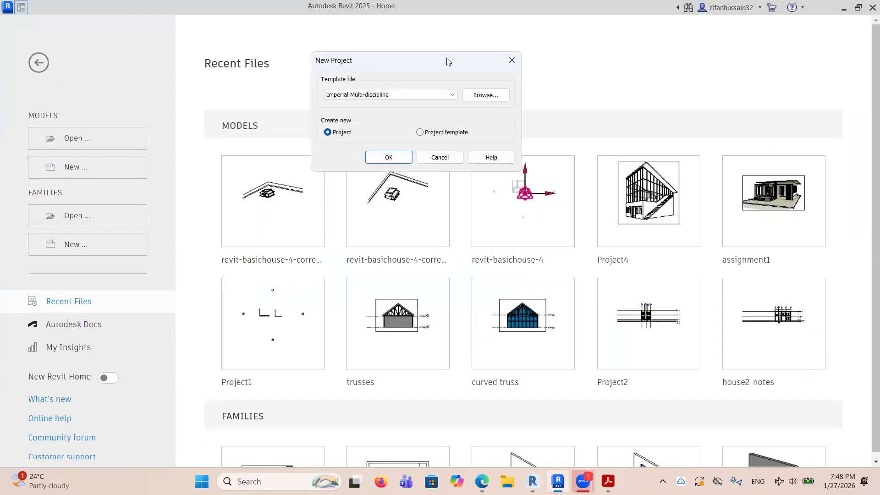
click(453, 95)
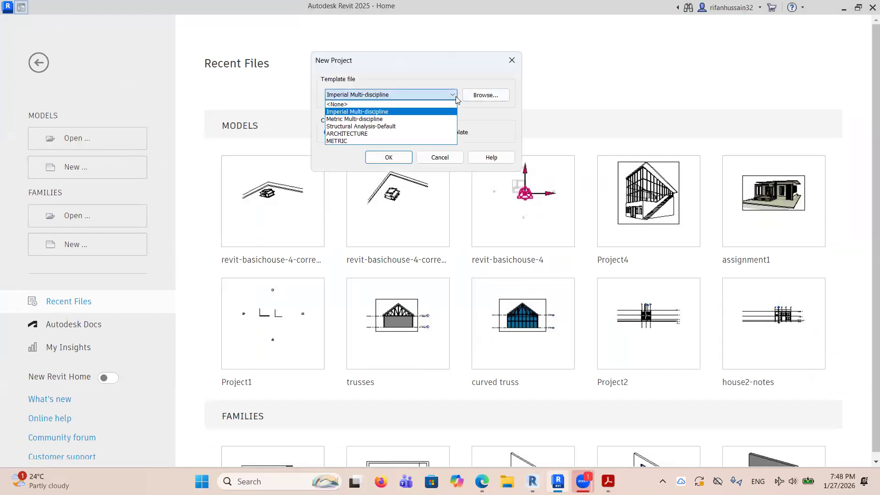
click(380, 134)
click(371, 160)
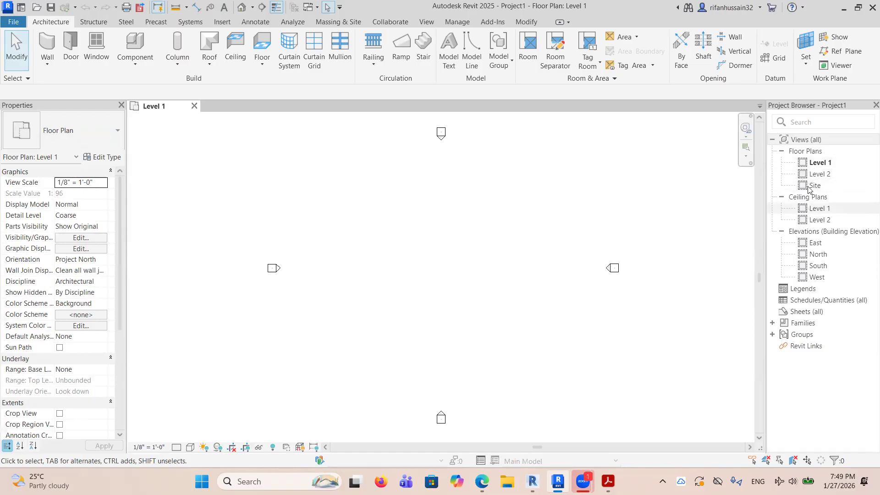
Glance at the Revit 2019 project, return to Revit 2025 and open the new project's East elevation.
click(533, 481)
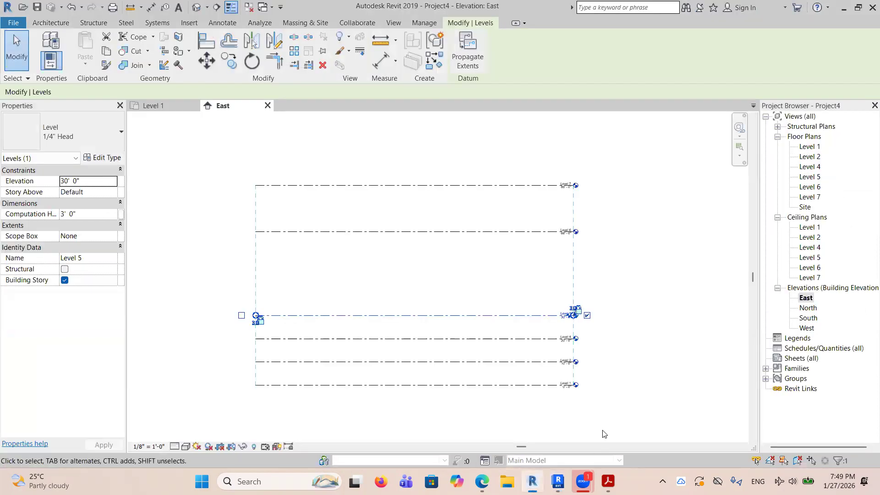
click(558, 481)
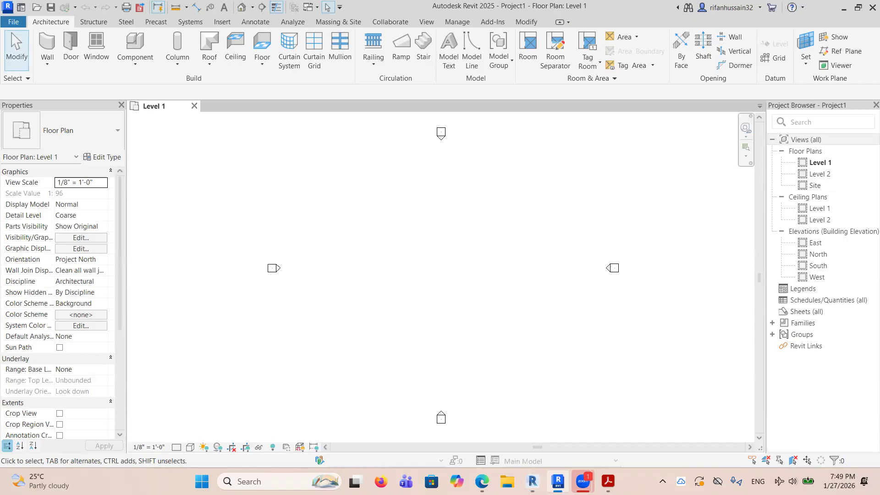
click(812, 244)
double_click(813, 244)
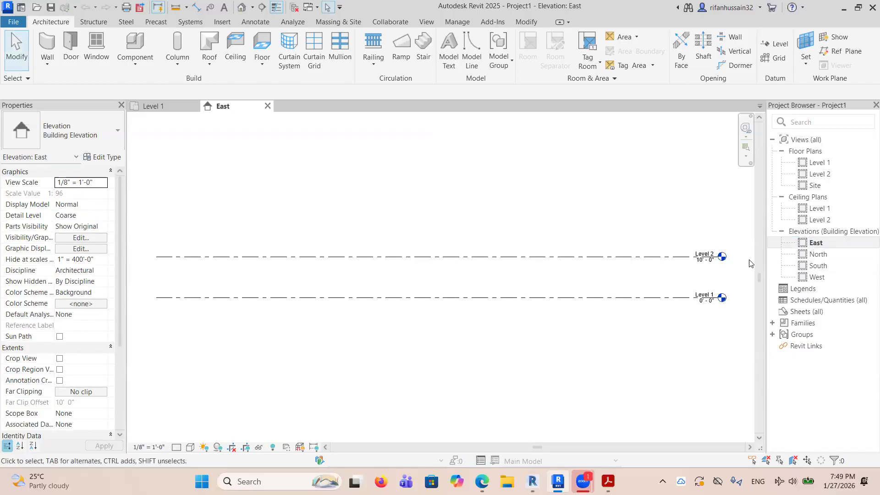
Draw three levels above Level 2, spaced about 10' 0" apart, with Create Plan View off.
scroll(723, 297, down, 2)
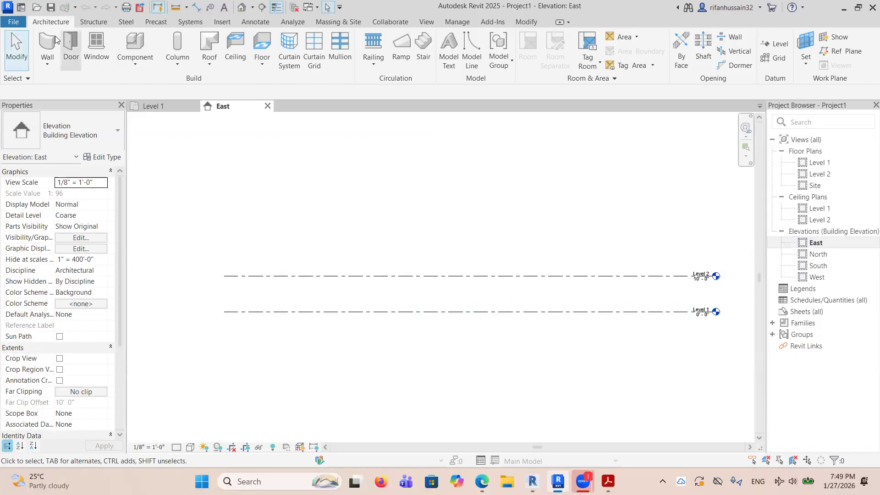
click(774, 43)
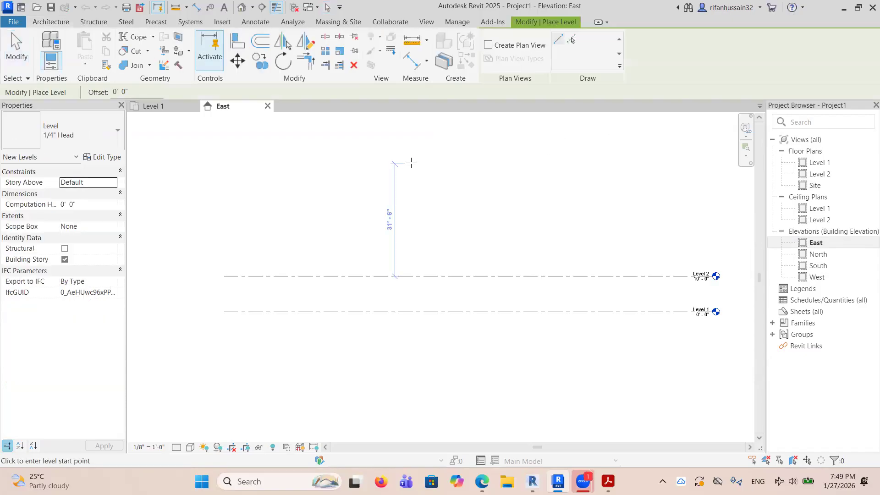
click(226, 240)
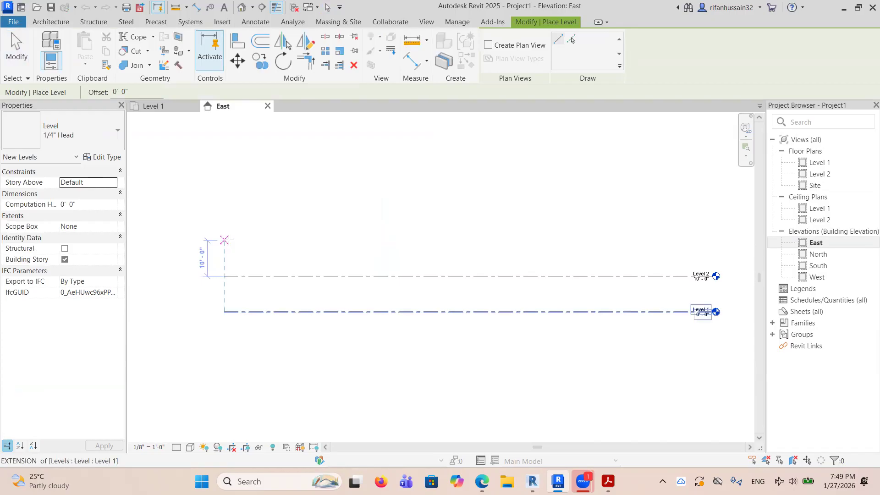
click(708, 241)
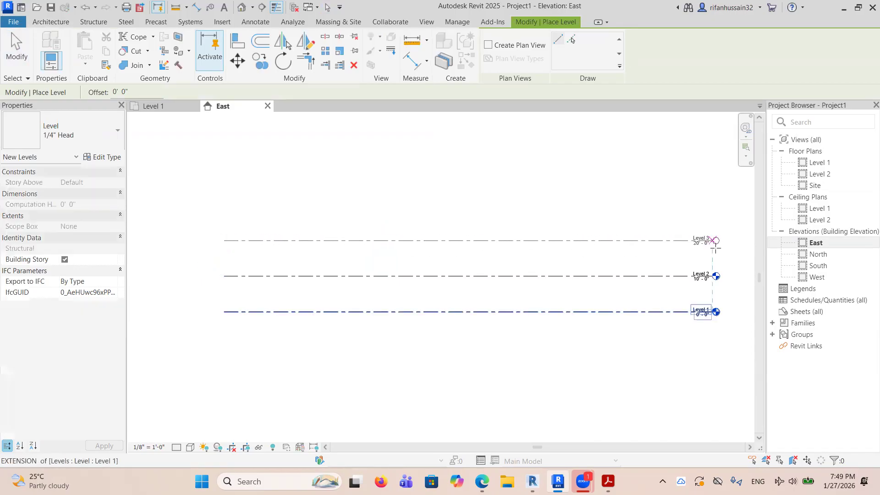
click(226, 203)
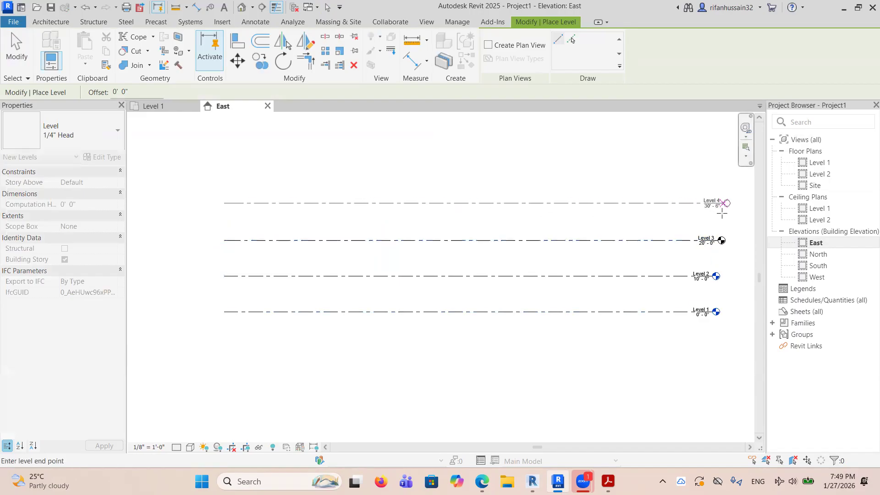
click(721, 204)
click(234, 169)
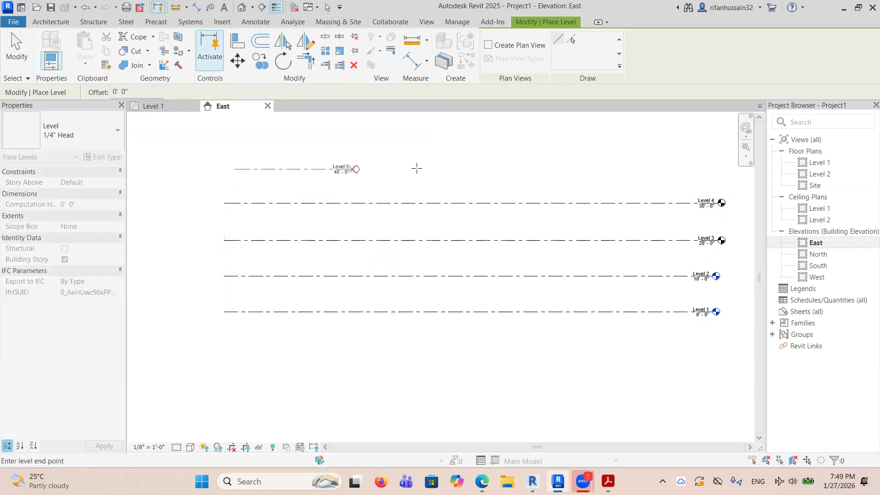
click(713, 171)
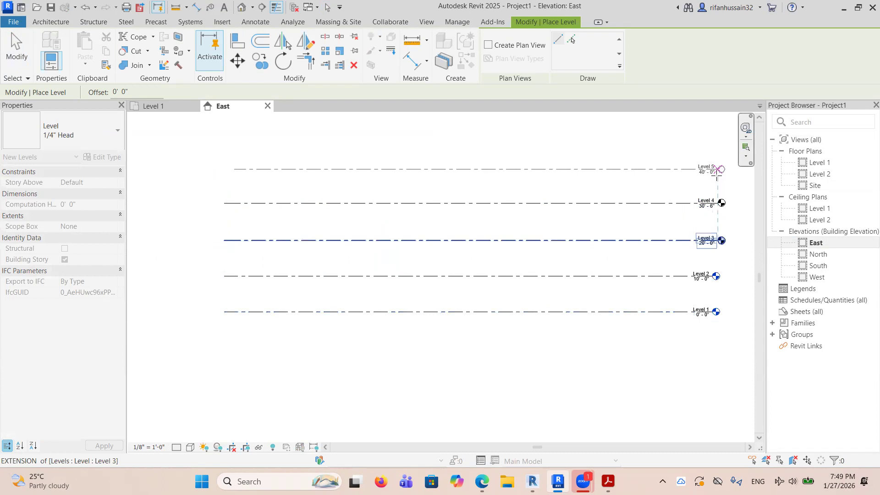
right_click(627, 142)
click(647, 149)
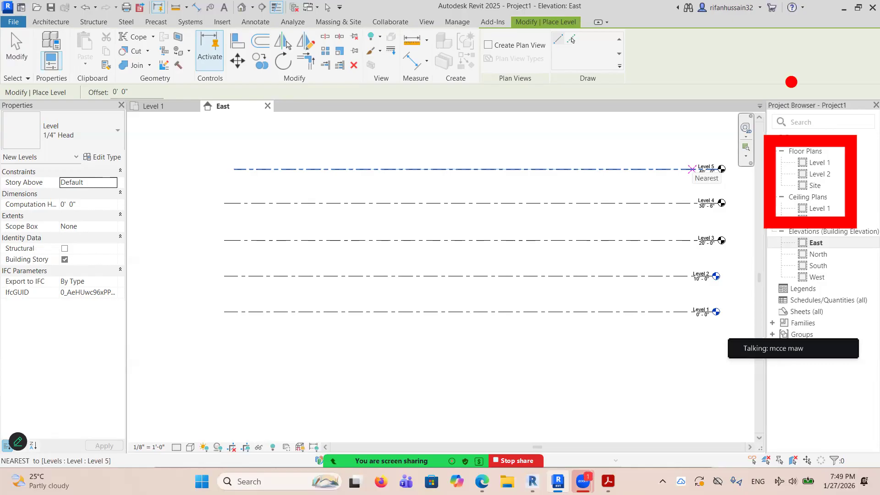
End level placement and delete the three levels above Level 2.
right_click(413, 132)
click(424, 139)
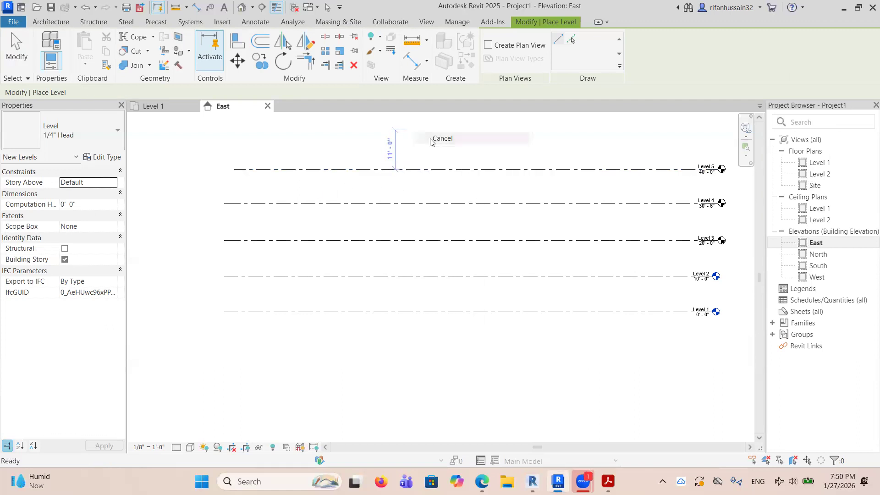
right_click(432, 137)
click(447, 143)
drag(584, 264, 466, 159)
key(Delete)
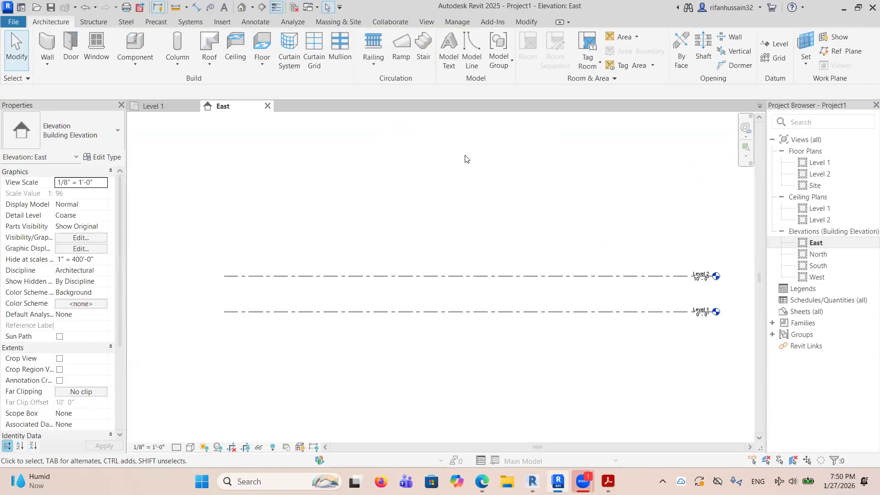
Start the Level tool here and in Revit 2019 to compare their plan view creation options.
click(780, 44)
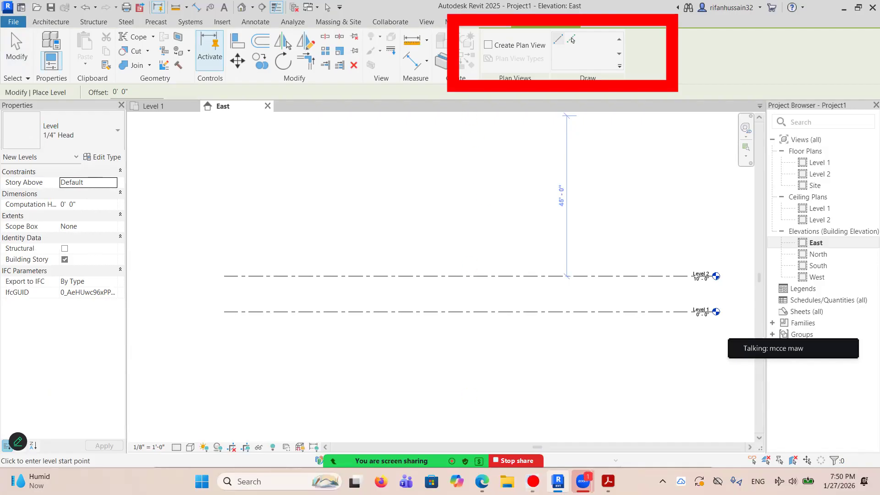
click(533, 481)
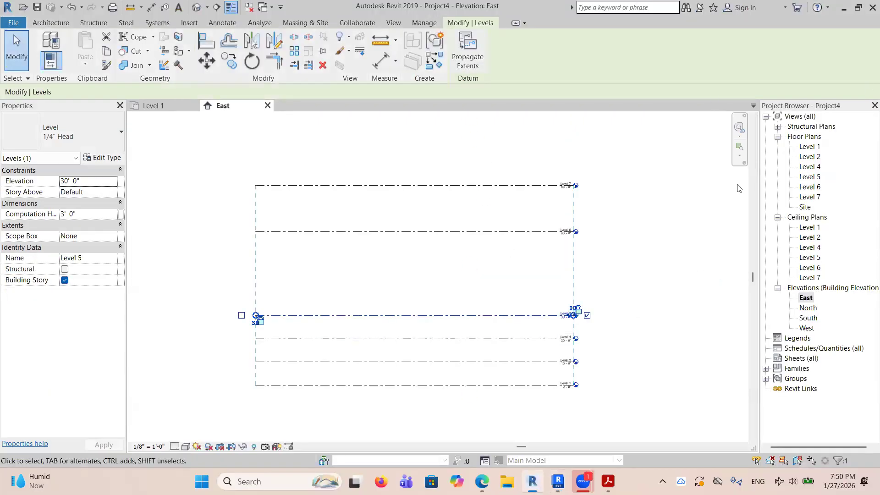
click(37, 23)
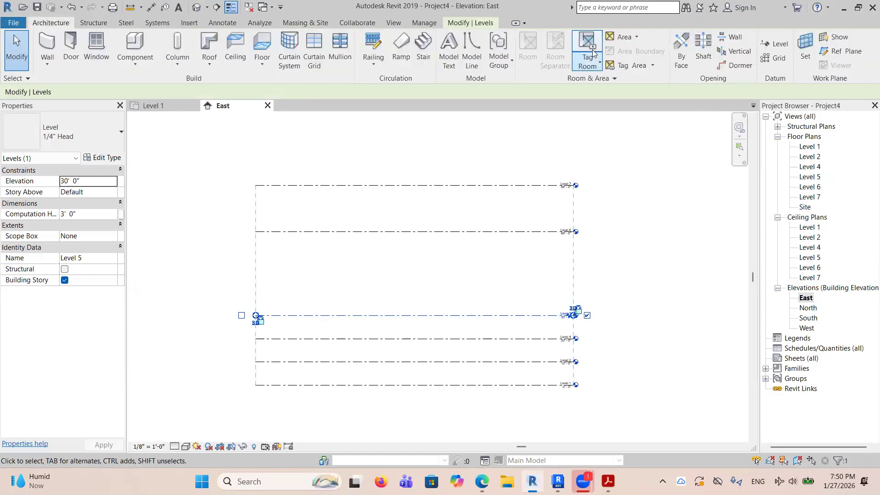
click(780, 44)
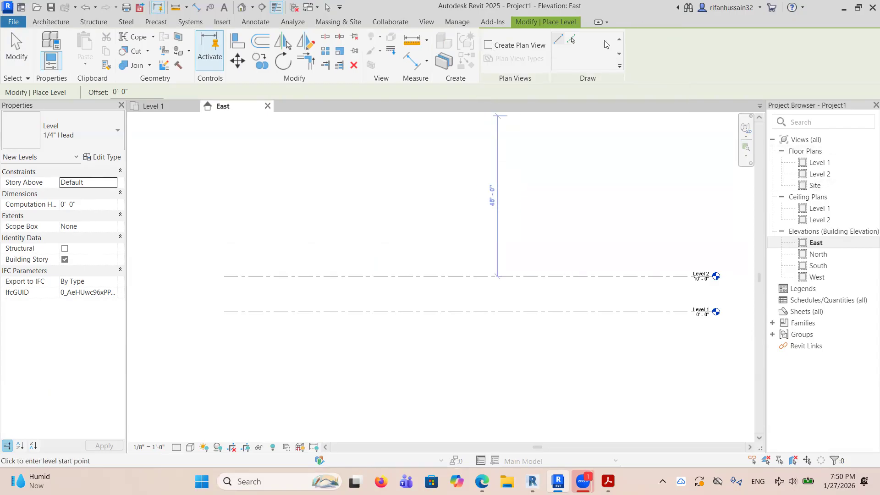
key(Escape)
key(Escape)
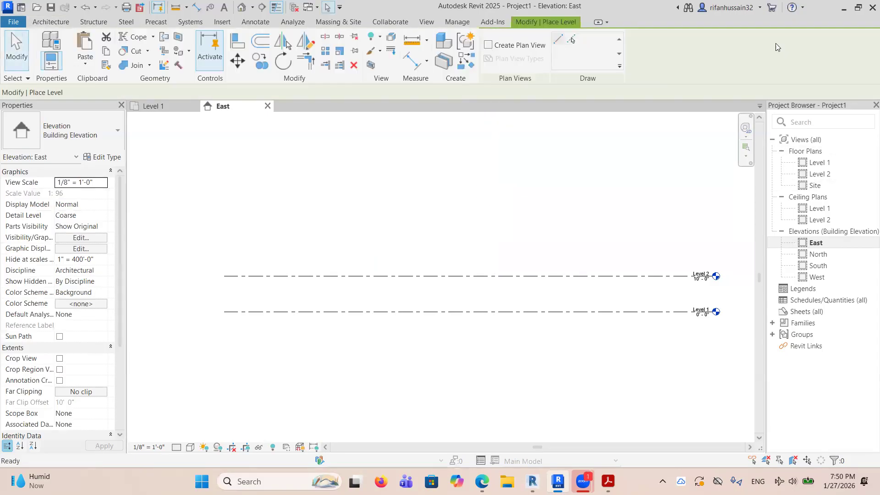
Enable Create Plan View and draw four levels above Level 2, spaced about 9' 0" to 10' 6" apart.
click(488, 45)
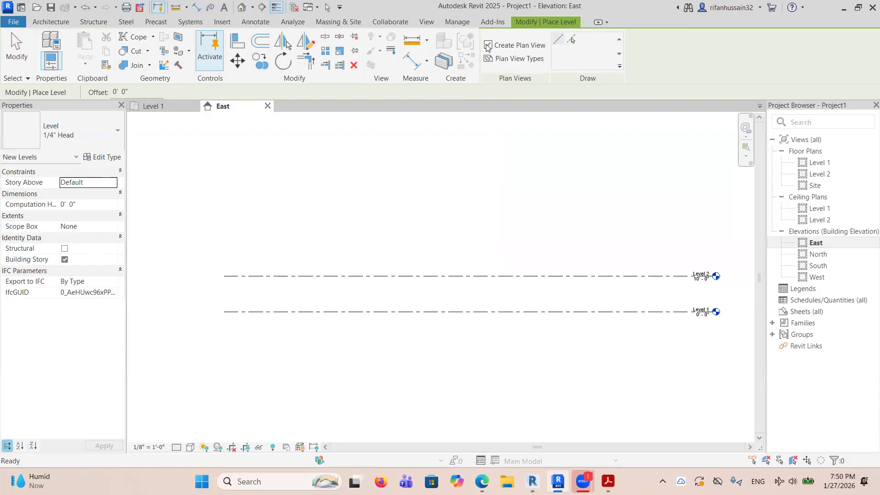
click(234, 243)
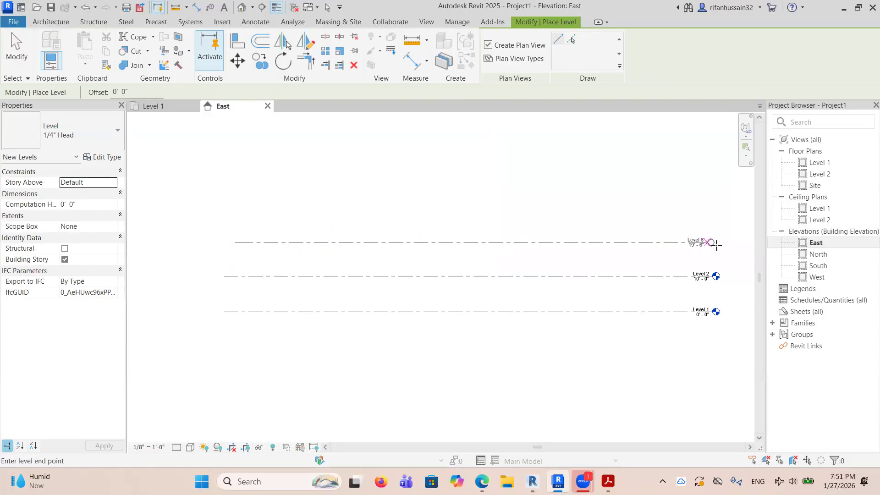
click(725, 242)
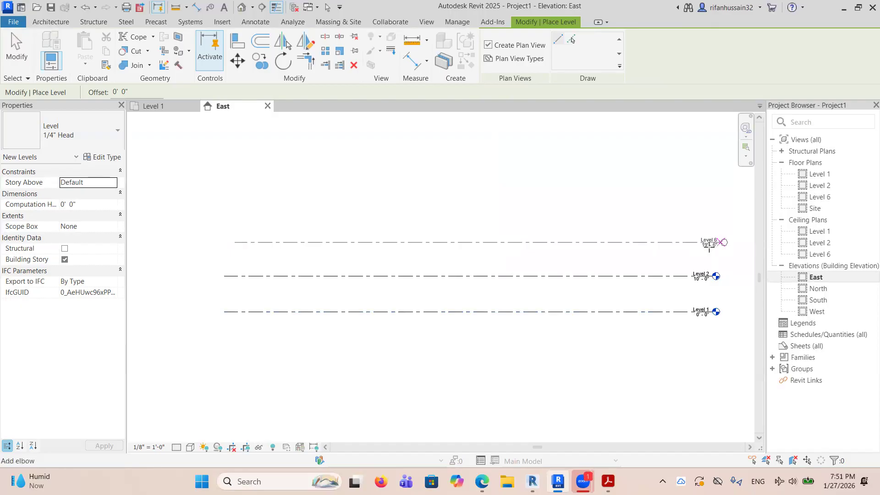
click(234, 204)
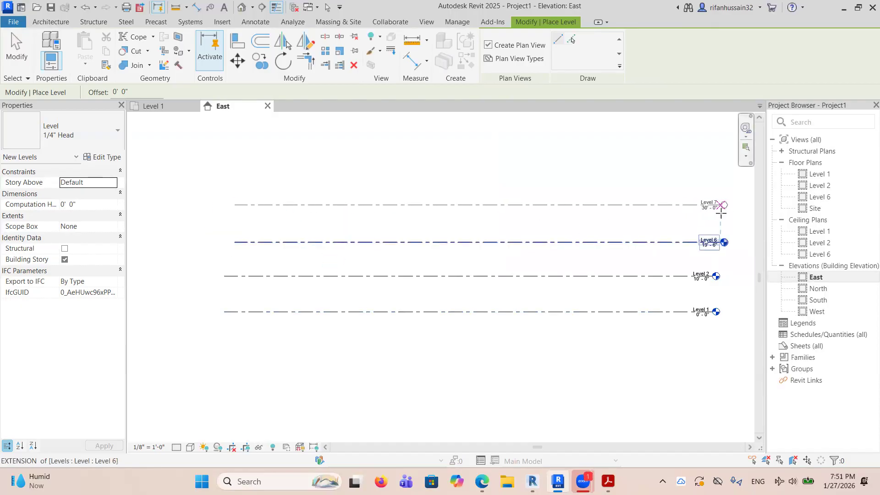
click(724, 205)
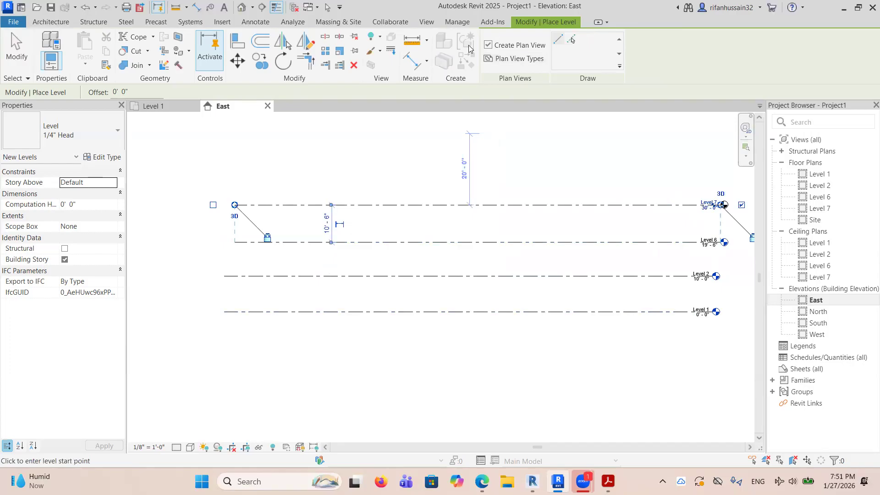
click(224, 171)
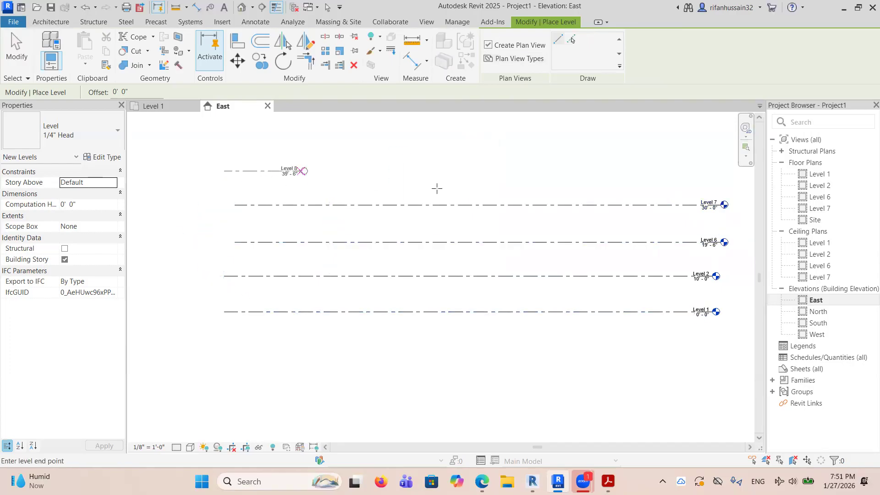
click(723, 172)
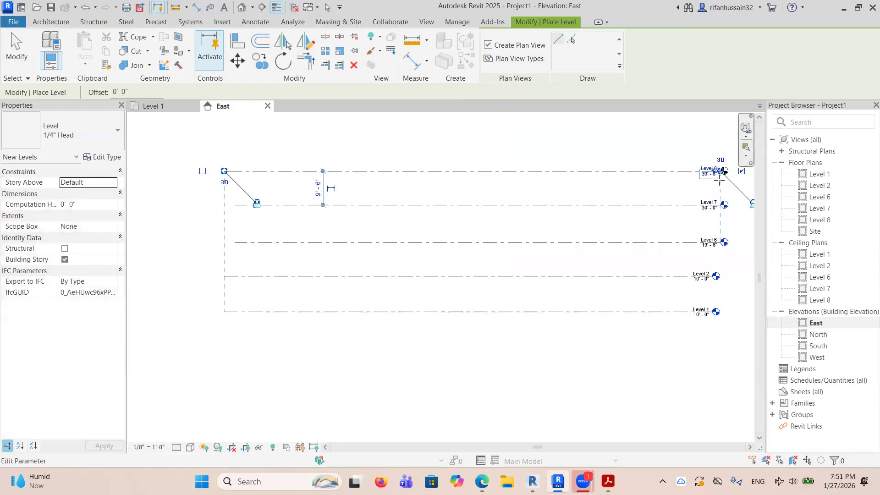
click(224, 138)
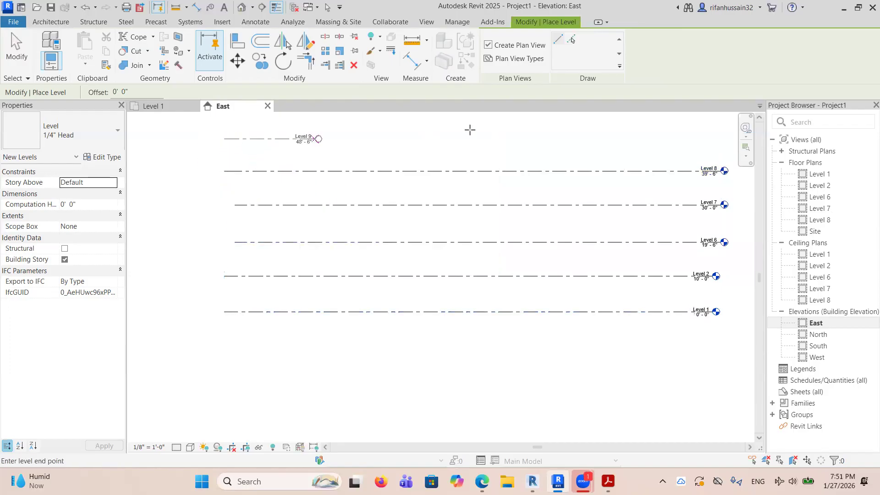
click(713, 139)
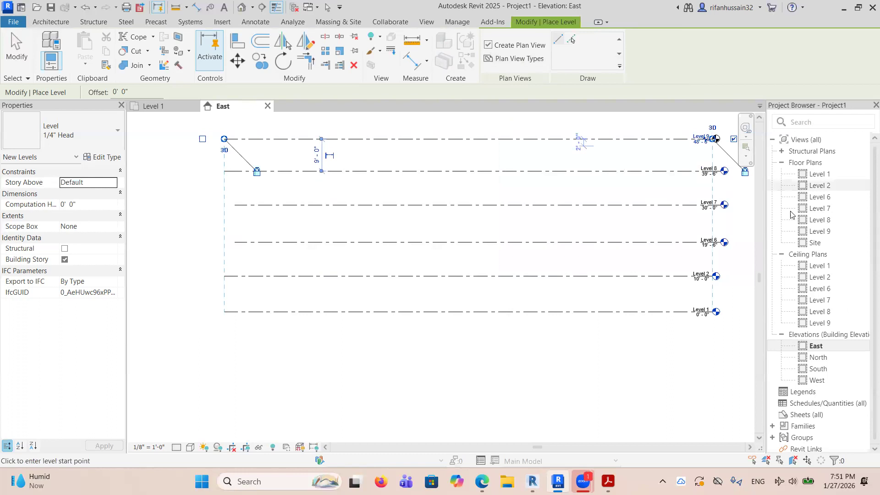
scroll(446, 258, down, 1)
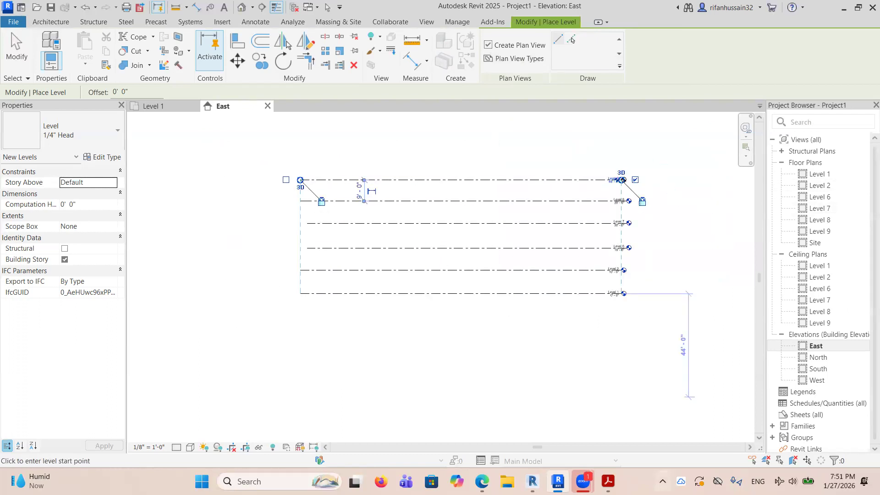
Switch to Revit 2019, end level placement, and delete the three highest levels above Level 4 in the East elevation.
click(537, 480)
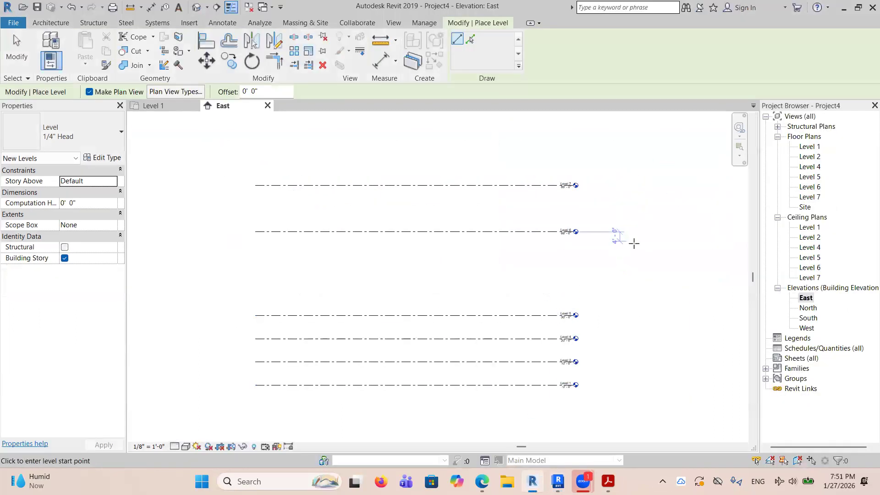
right_click(635, 247)
click(651, 250)
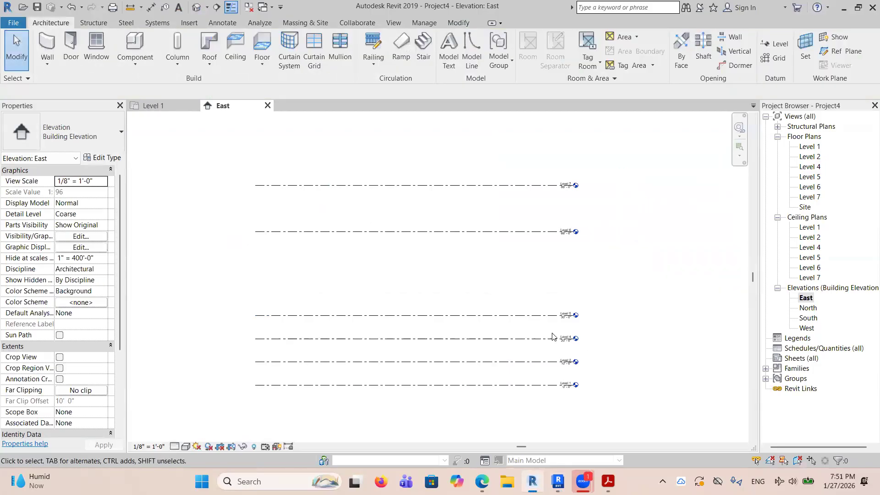
drag(509, 321, 403, 174)
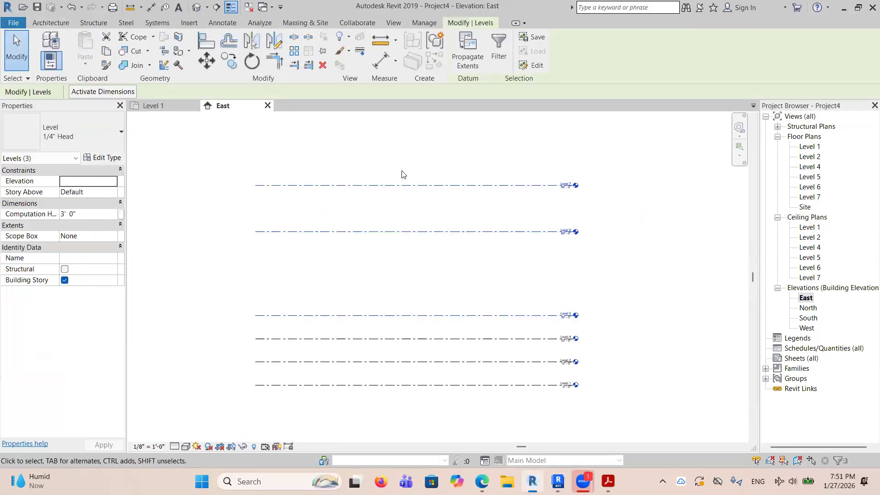
key(Delete)
click(486, 278)
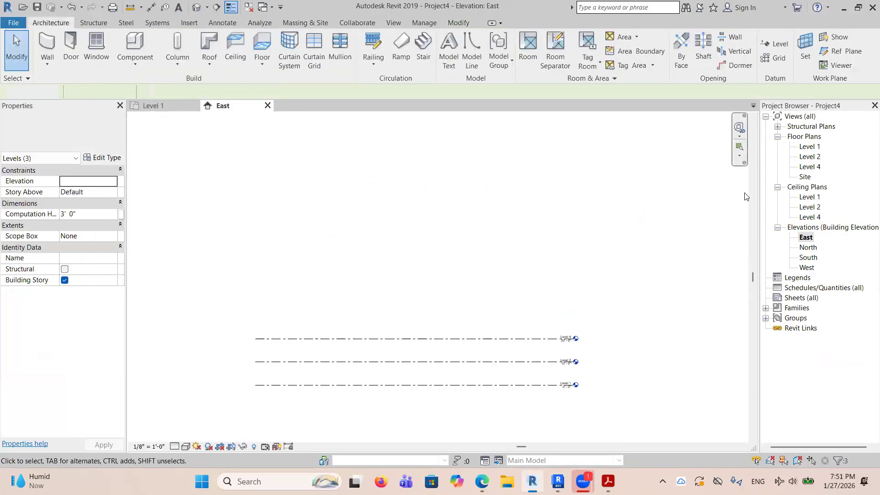
Rename Level 1 to GROUND and rename its corresponding views as well.
scroll(541, 394, up, 3)
scroll(688, 360, up, 4)
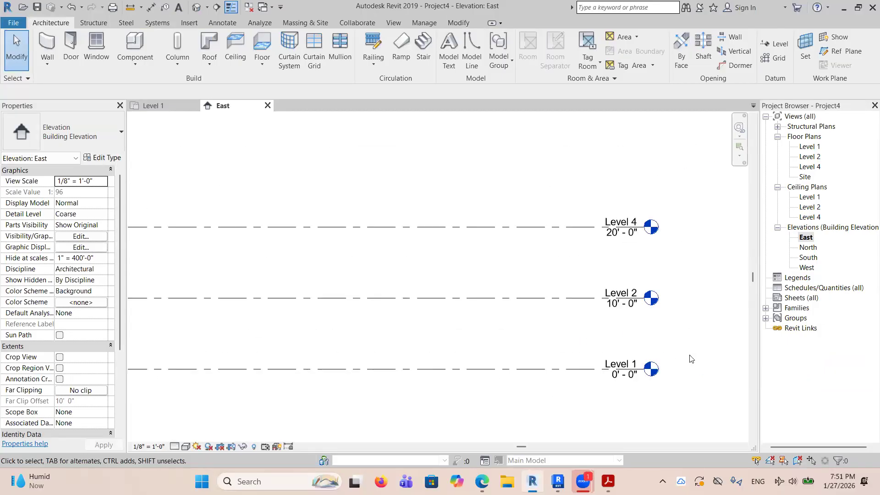
double_click(470, 380)
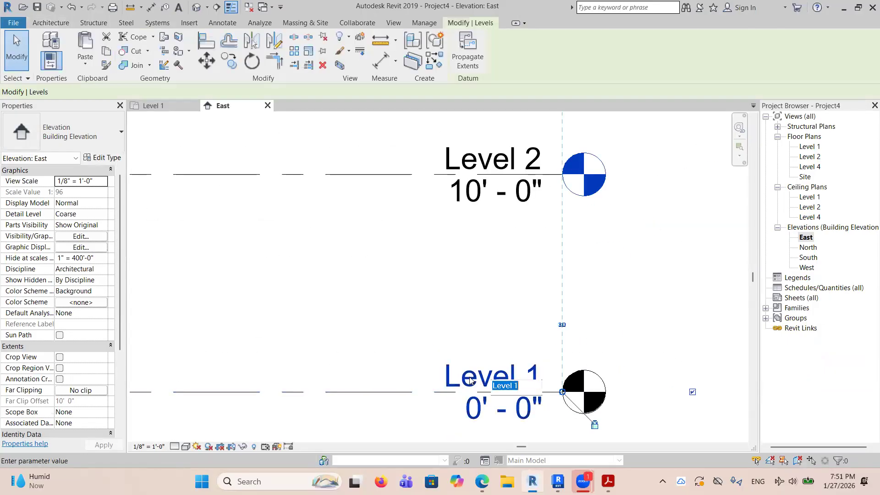
text(GROUND)
key(Return)
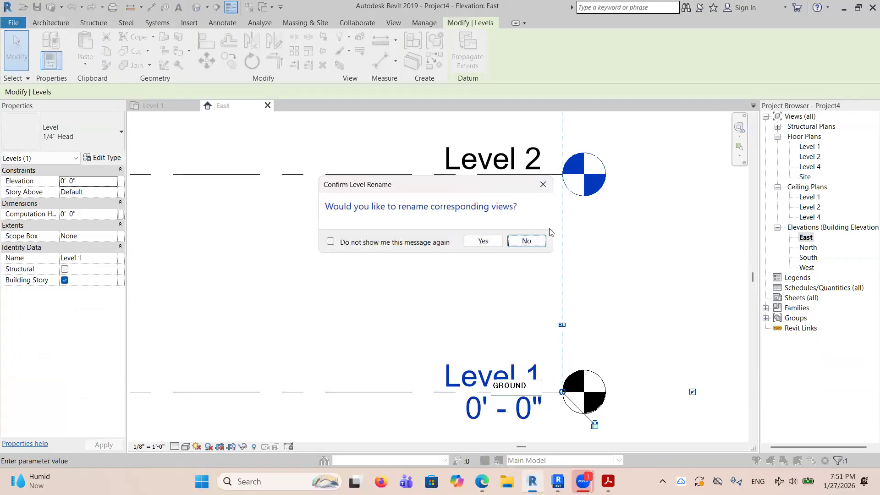
click(487, 243)
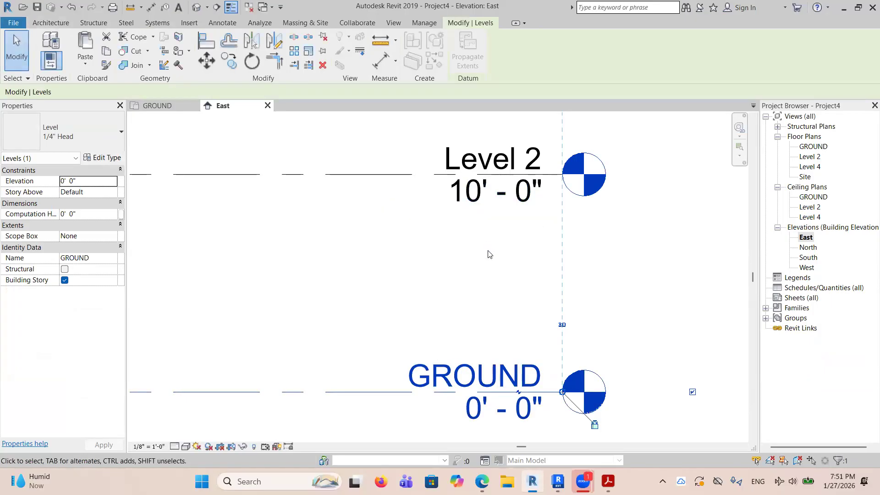
Rename Level 2 to ROOF, including its corresponding views.
scroll(499, 180, up, 2)
double_click(499, 182)
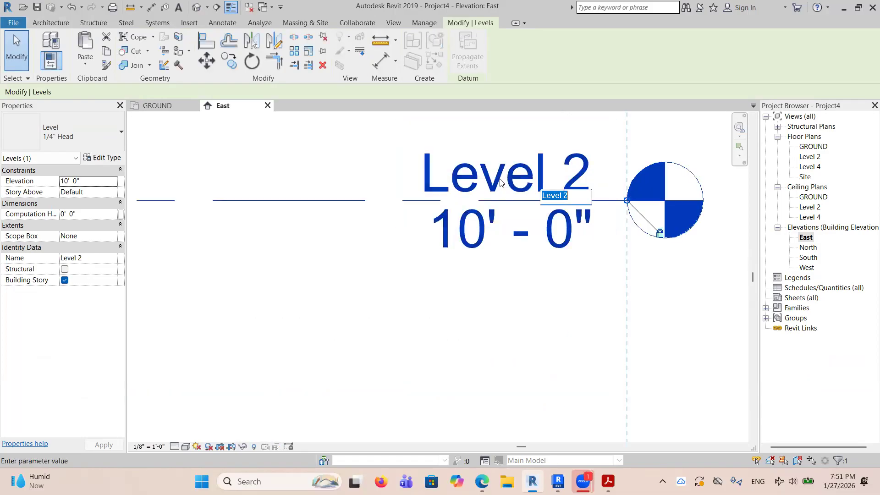
text(ROOF)
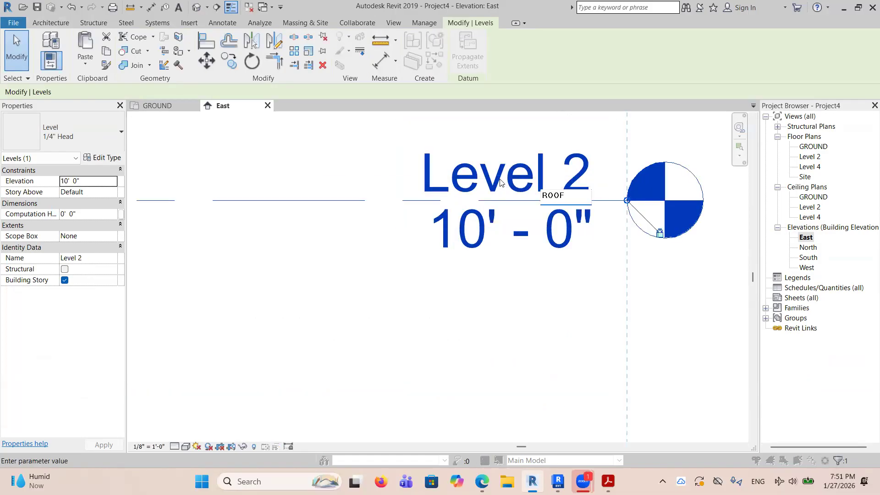
key(Return)
click(488, 243)
Rename Level 4 to ROOF TOP, including its corresponding views.
scroll(493, 229, down, 4)
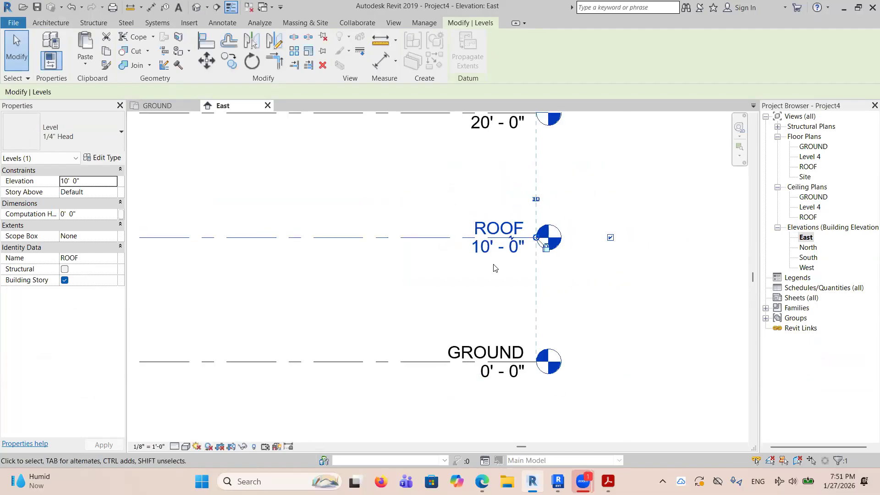
scroll(513, 243, up, 5)
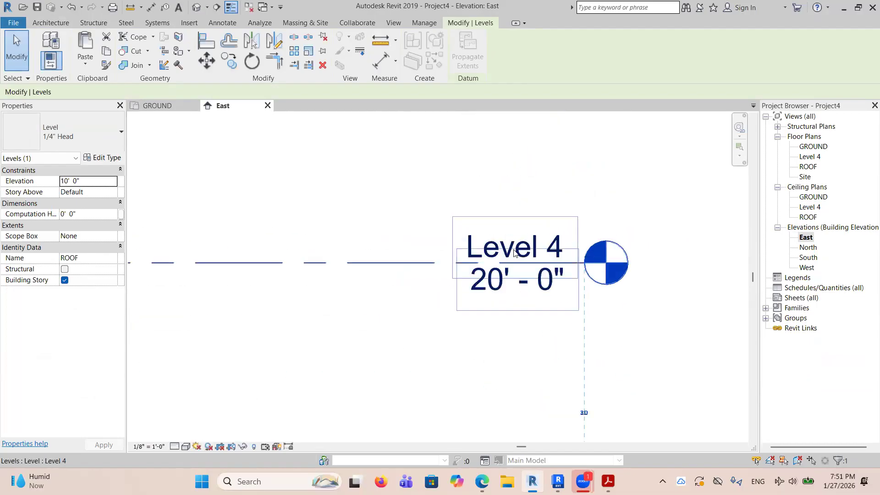
double_click(514, 252)
text(ROOF)
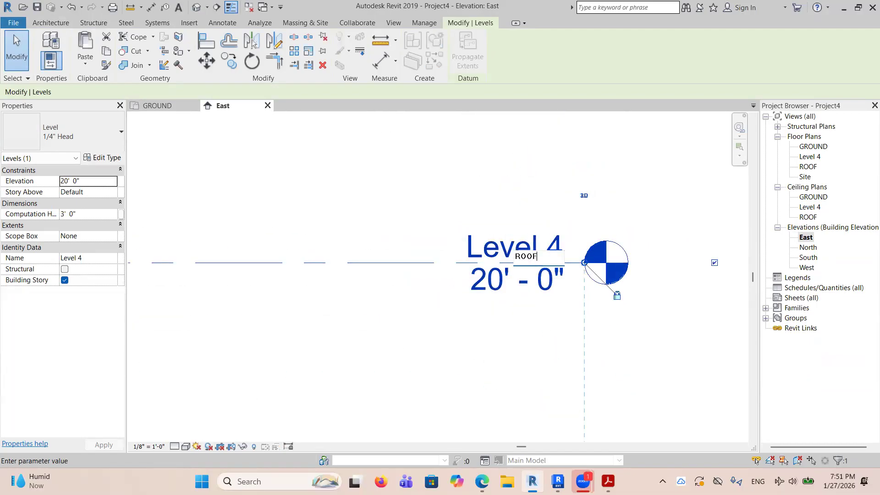
text( TOP)
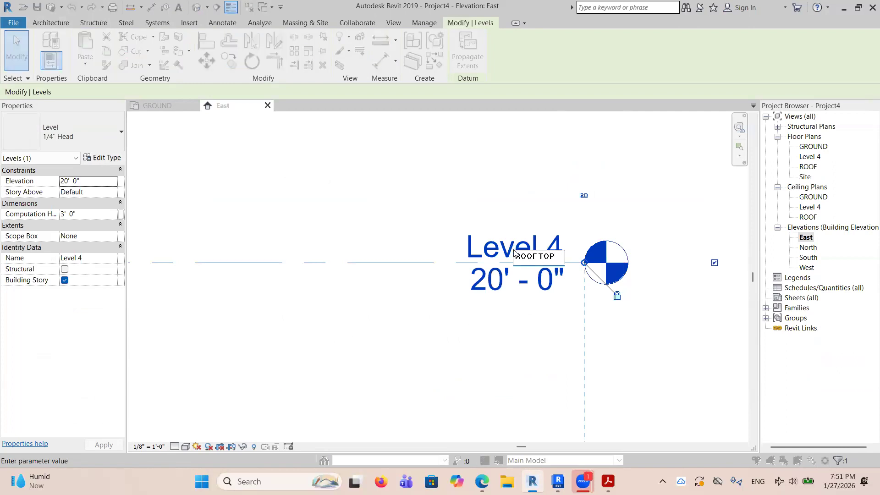
key(Return)
click(482, 240)
Set the ROOF level's elevation to 9' 0".
scroll(523, 245, down, 5)
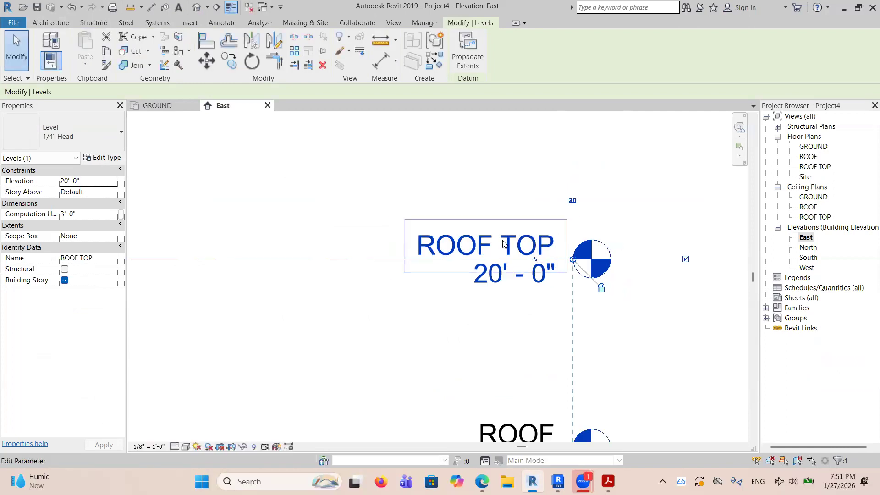
scroll(514, 353, up, 3)
scroll(514, 353, up, 2)
click(523, 307)
click(524, 302)
text(9)
key(Return)
scroll(560, 366, down, 4)
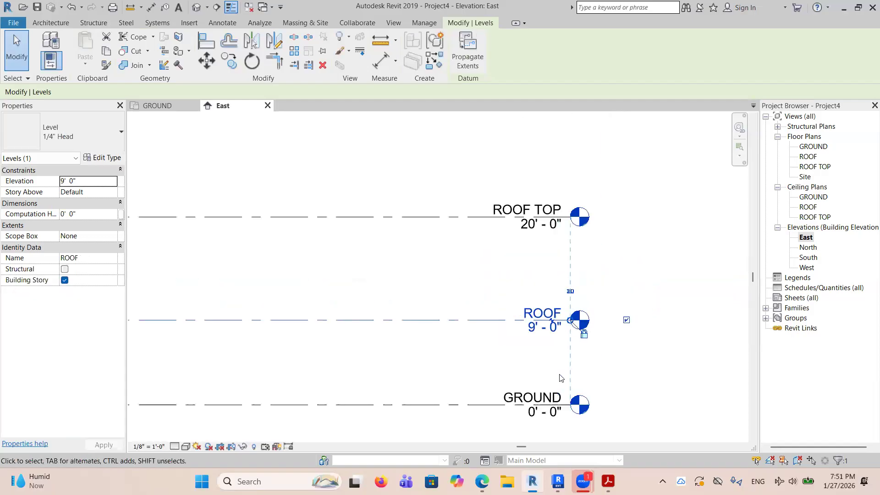
Set the ROOF TOP level's elevation to 13' 0" and open the GROUND floor plan.
scroll(540, 281, up, 2)
scroll(539, 282, down, 2)
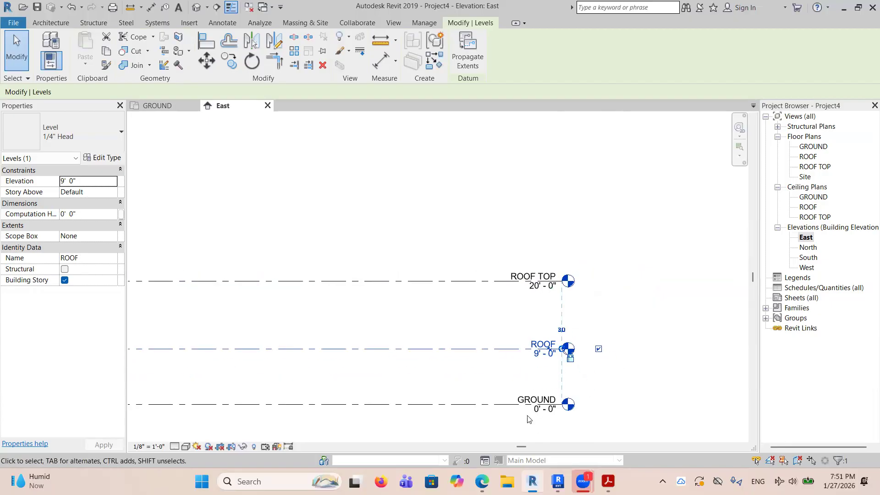
scroll(530, 278, up, 2)
click(537, 272)
click(537, 272)
text(1)
key(Return)
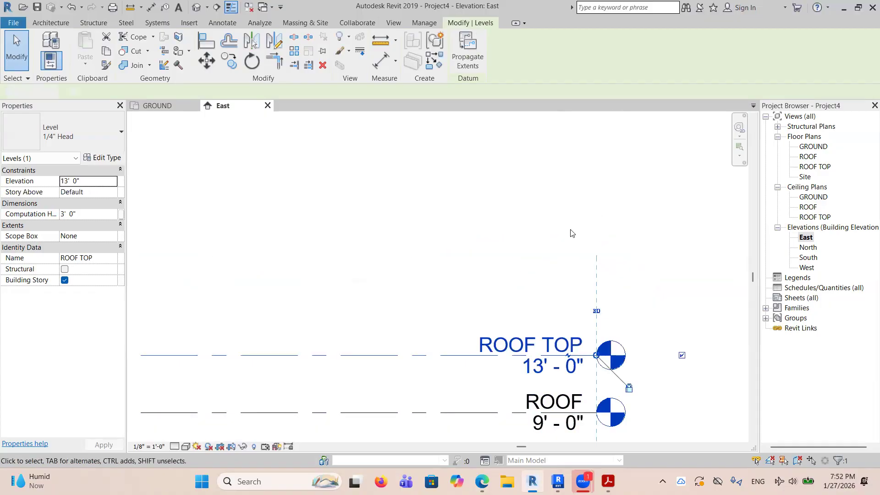
click(572, 232)
scroll(582, 235, down, 2)
scroll(591, 248, down, 2)
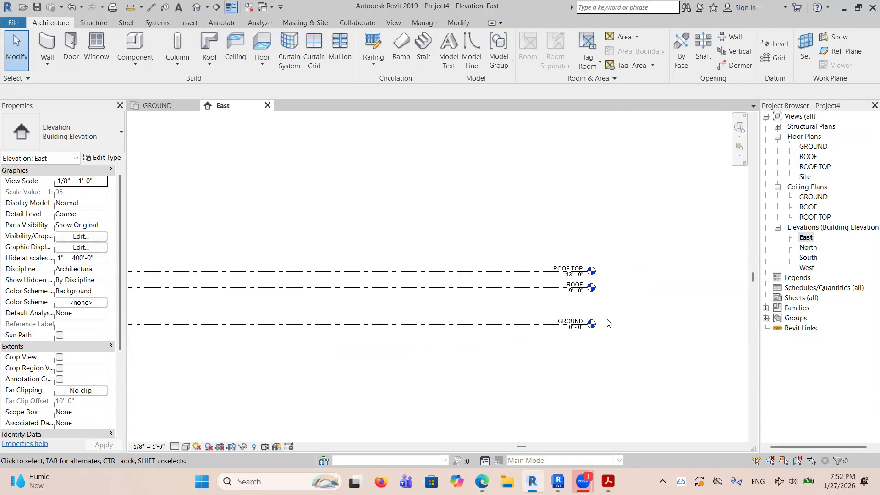
double_click(807, 147)
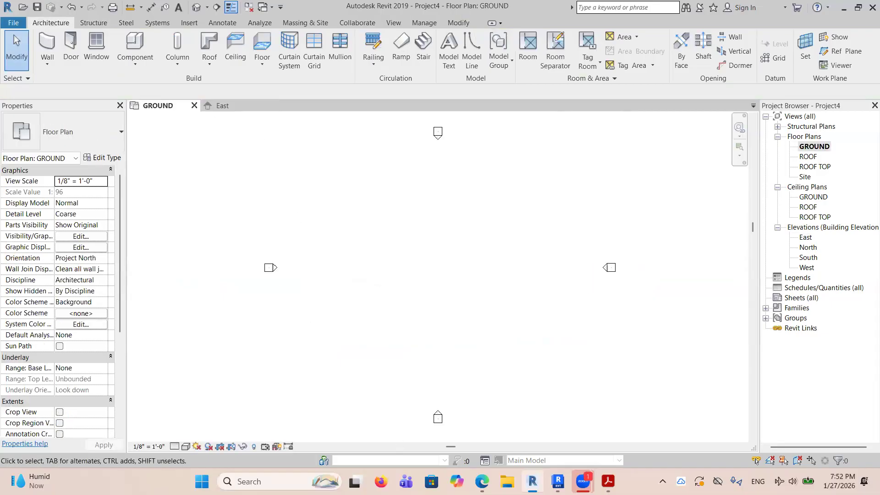
Switch to the 1-basic (1).pdf exercise in Acrobat and examine the levels, wall plan dimensions and wall settings on page 2.
click(608, 482)
scroll(402, 275, up, 1)
scroll(402, 276, down, 1)
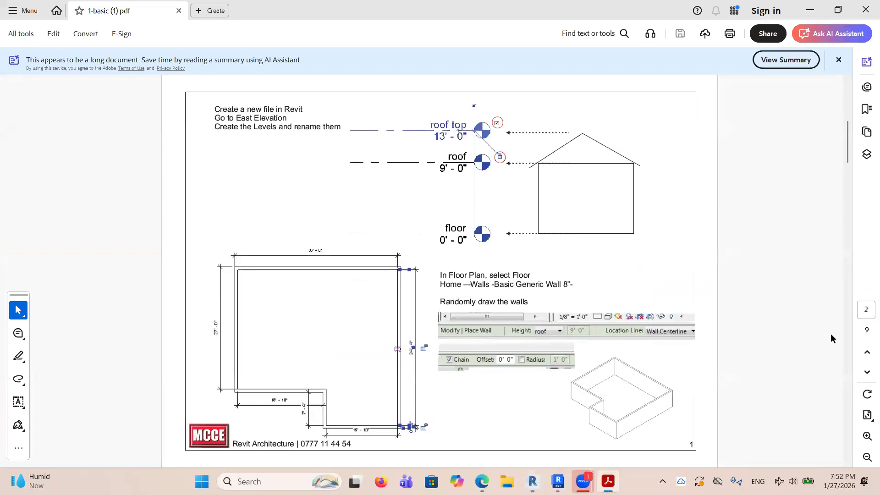
click(865, 438)
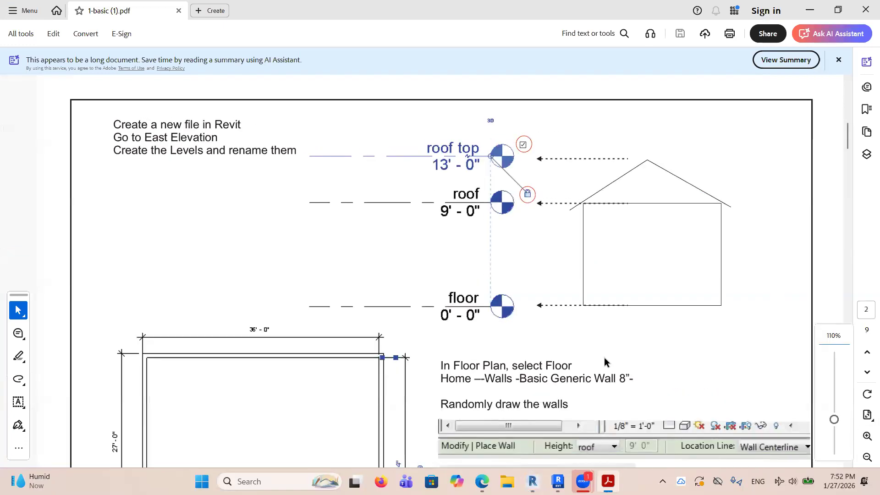
scroll(545, 290, down, 1)
scroll(545, 290, down, 3)
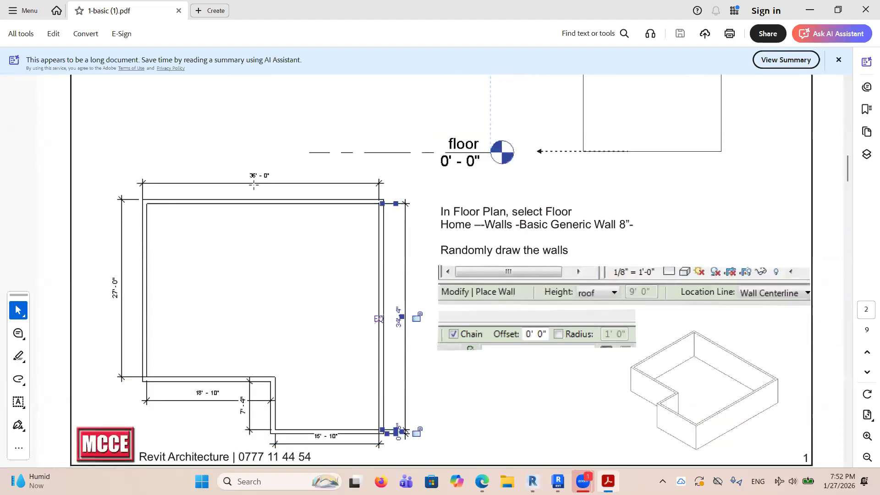
scroll(495, 347, down, 1)
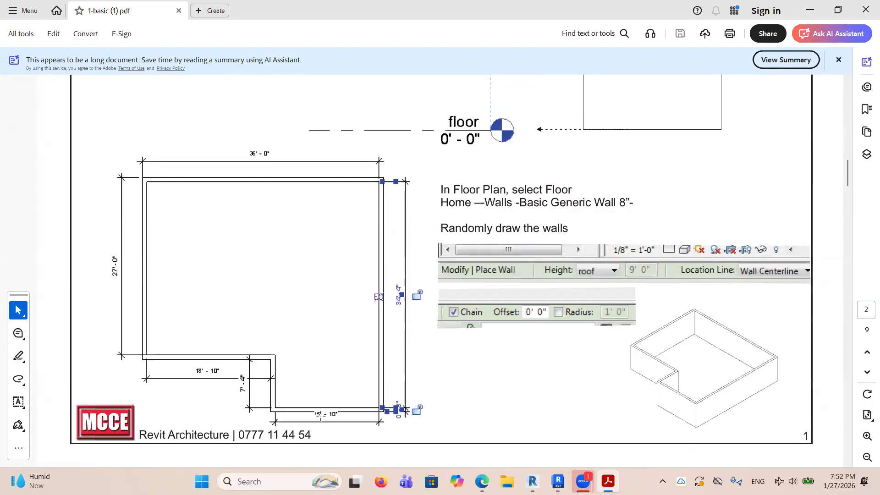
Return to Revit 2019 and start a Generic - 8" wall with its top constraint set to Up to level: ROOF.
key(alt+Tab)
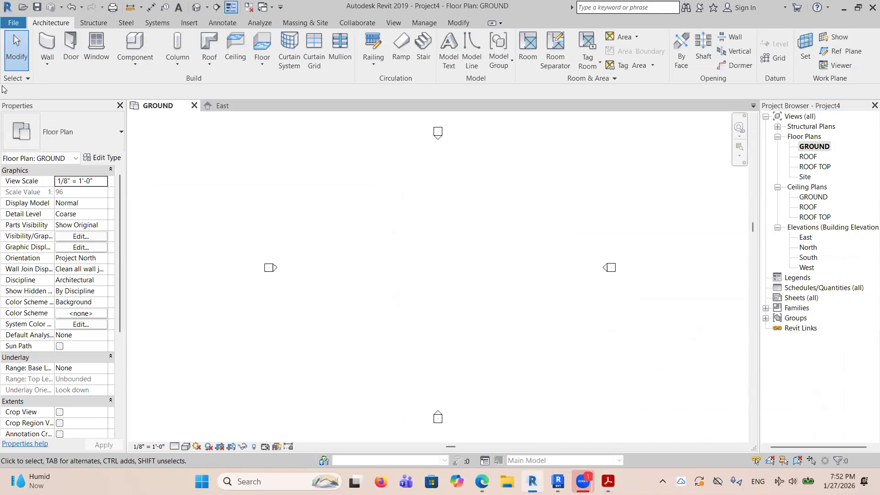
click(47, 44)
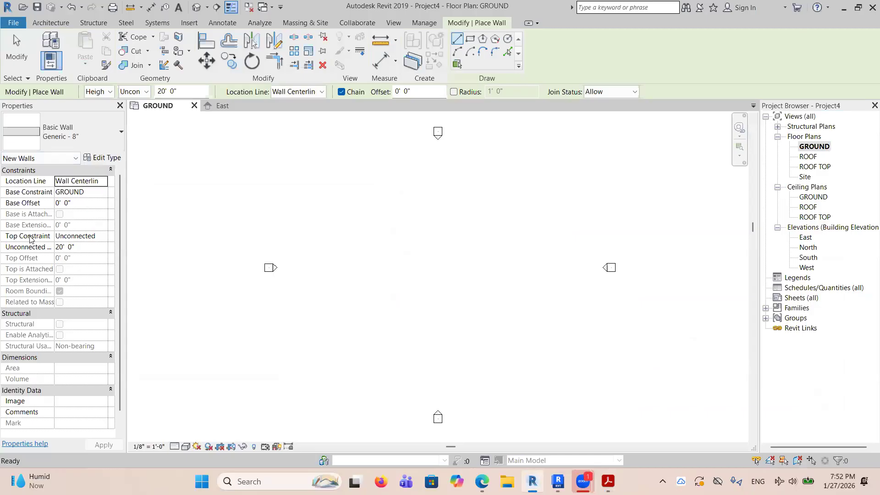
click(100, 237)
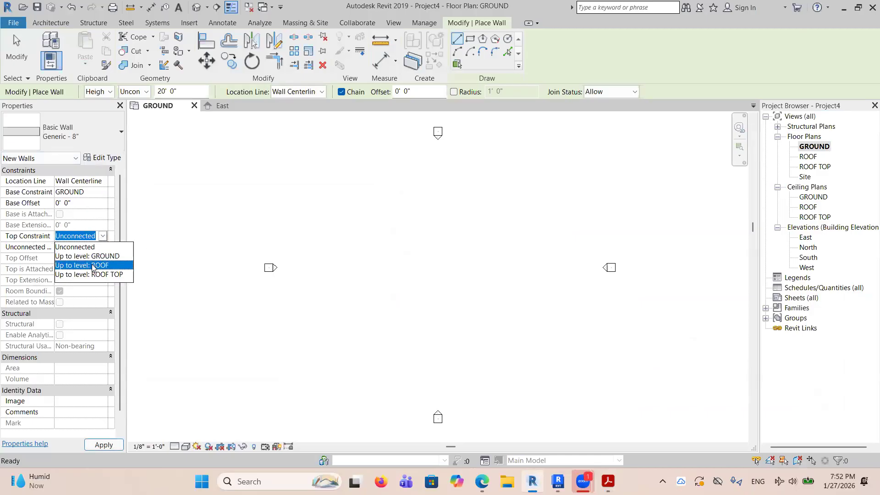
click(93, 266)
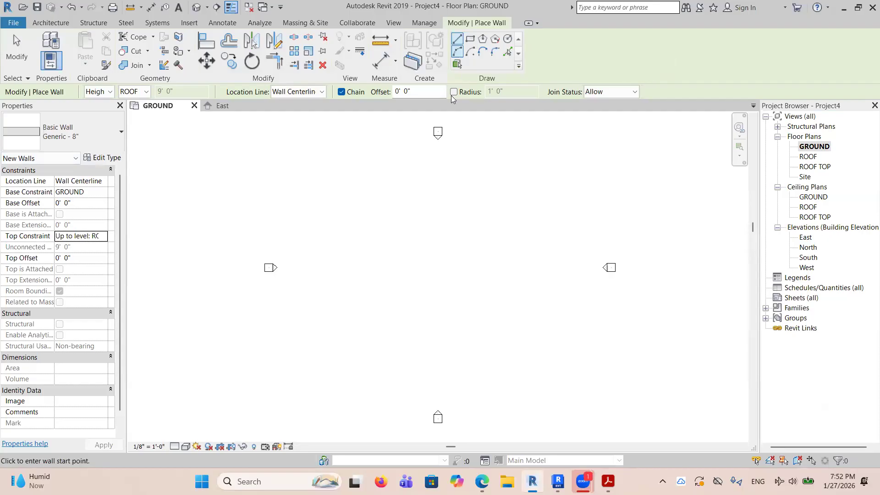
Draw the upper horizontal wall of the building 36' long, from left to right in the GROUND plan.
click(370, 233)
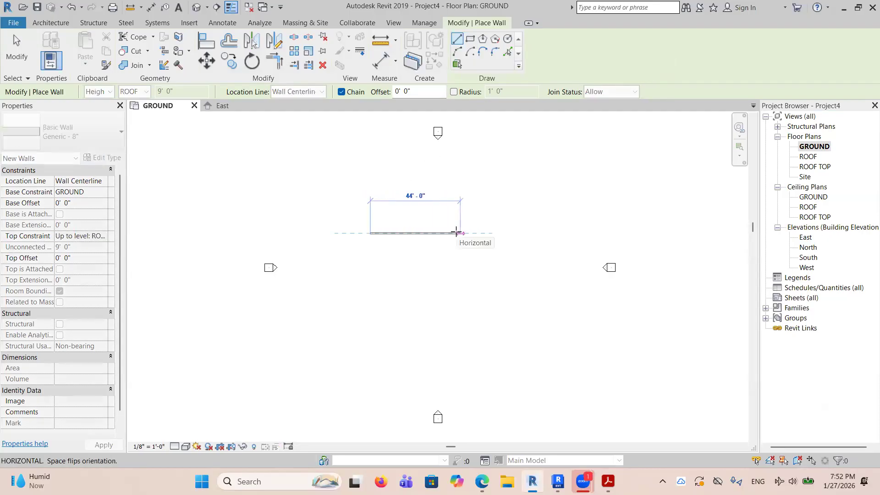
text(3)
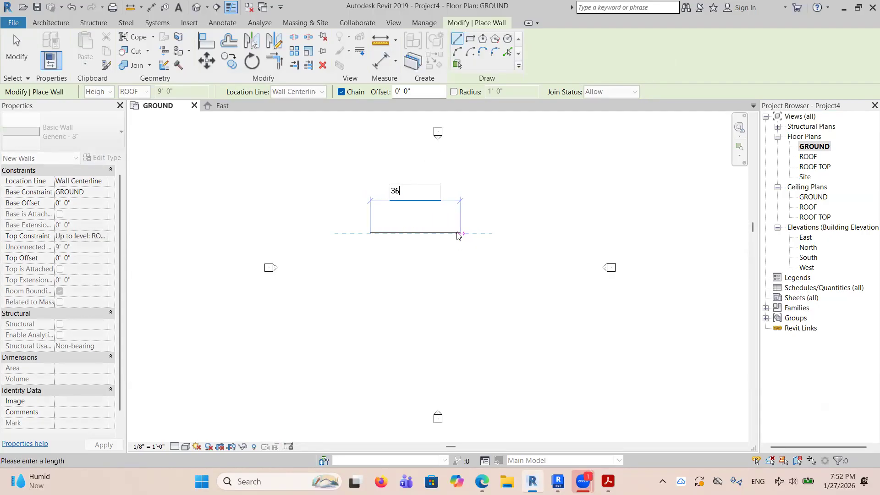
text(6)
key(Return)
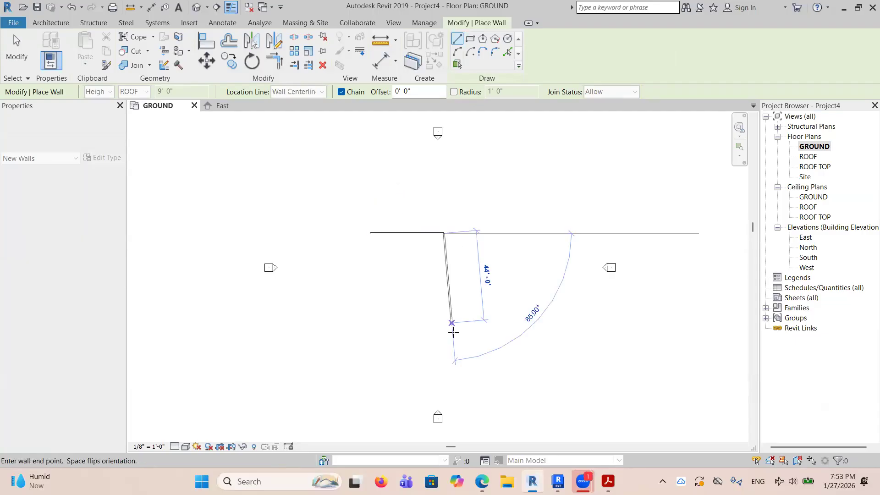
Draw five more chained walls to close the outline, with a notch about 8' 0" wide at the lower-left corner, and end the Wall tool.
click(438, 326)
click(387, 323)
click(387, 291)
click(370, 291)
click(370, 233)
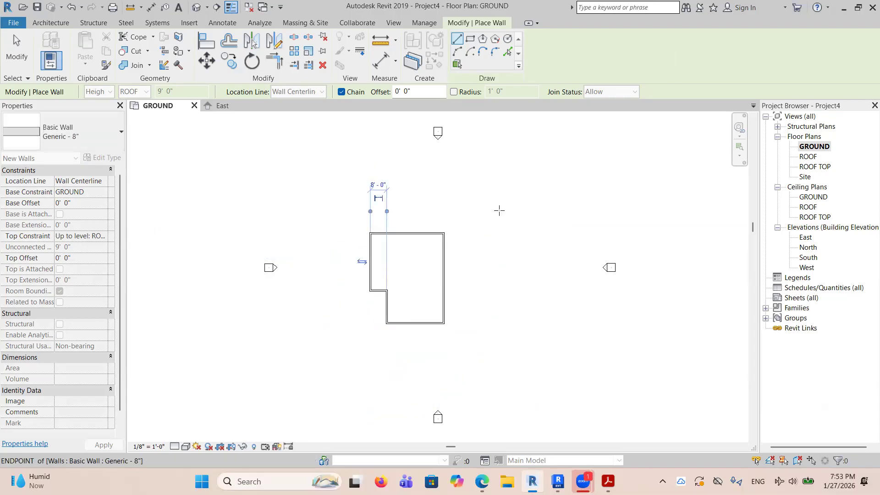
right_click(569, 215)
click(583, 219)
scroll(395, 294, up, 4)
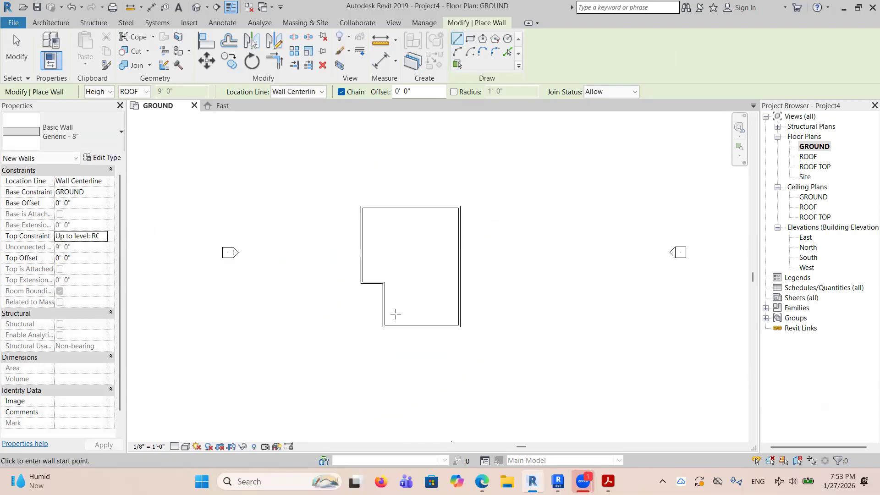
right_click(507, 262)
click(536, 271)
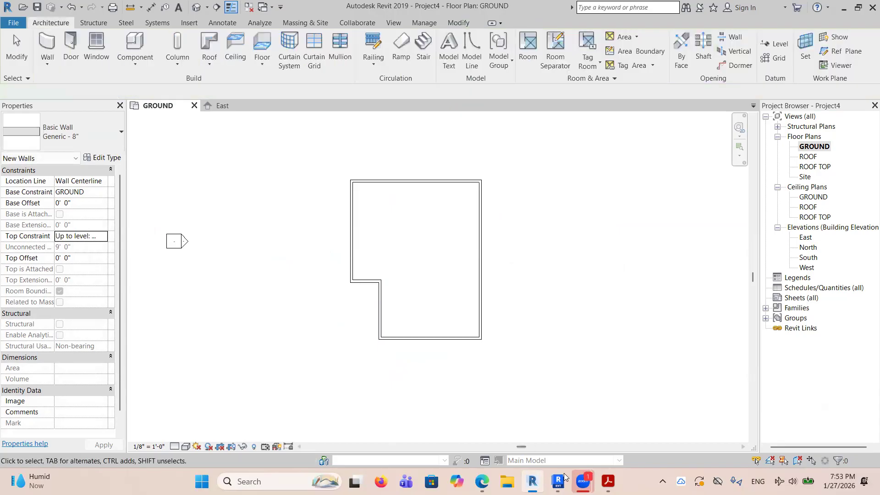
Check the wall dimensions in the Acrobat PDF, return to Revit 2019 and set the upper wall's distance from the notch's horizontal wall to 27' 0".
click(608, 482)
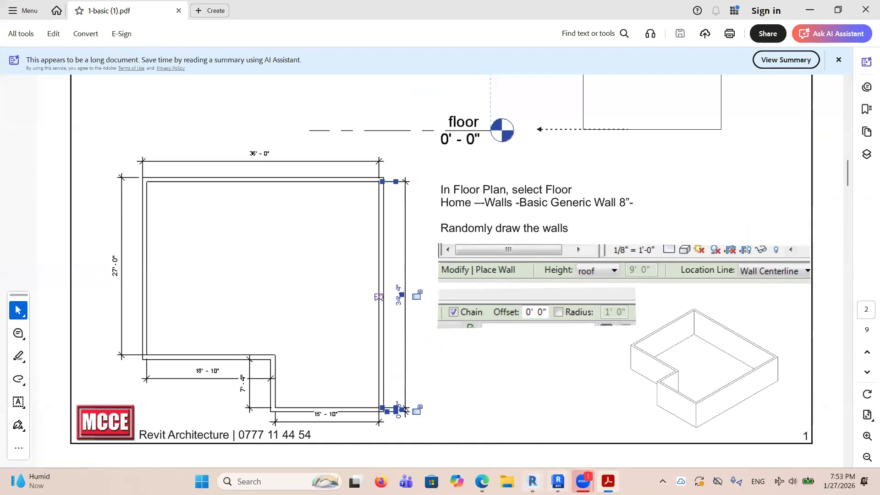
click(533, 482)
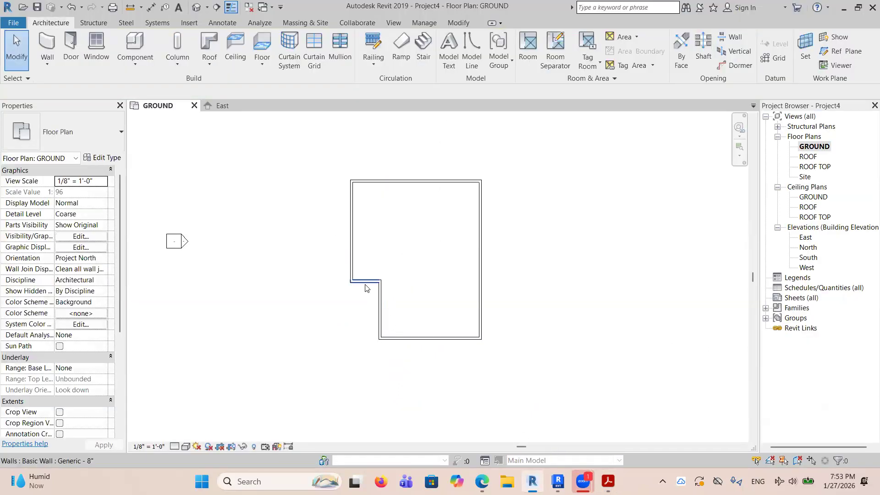
click(366, 286)
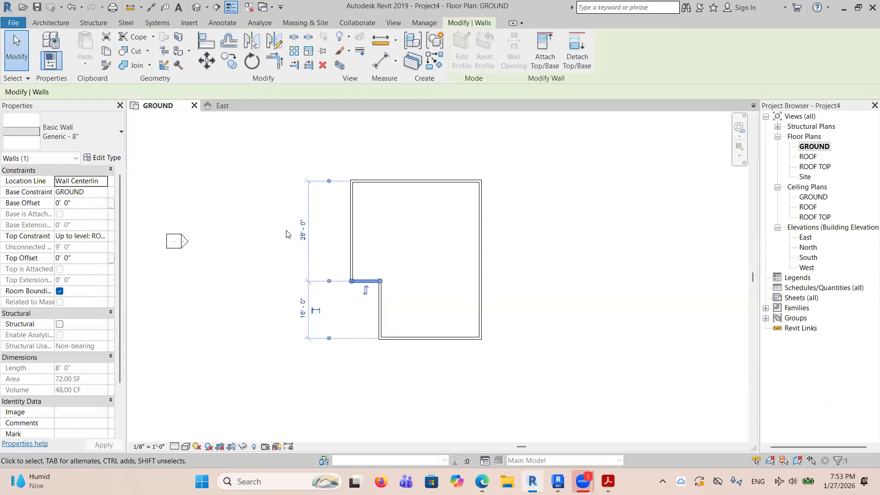
click(443, 231)
click(370, 281)
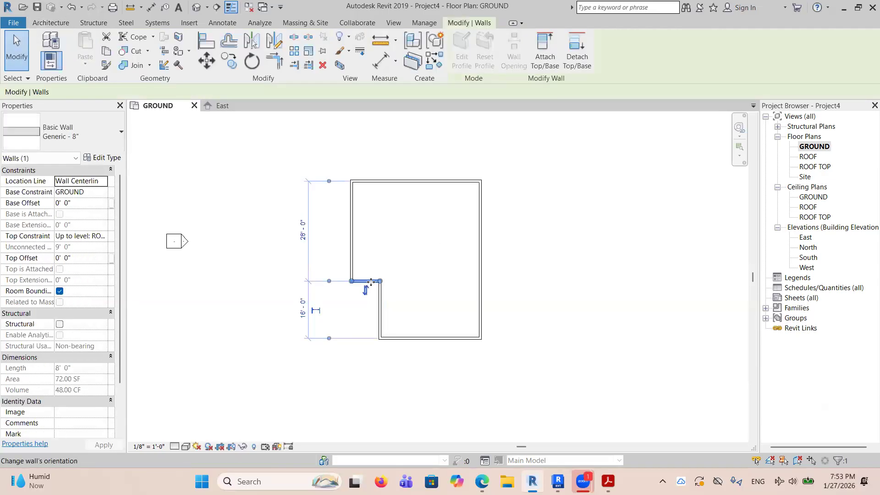
click(386, 187)
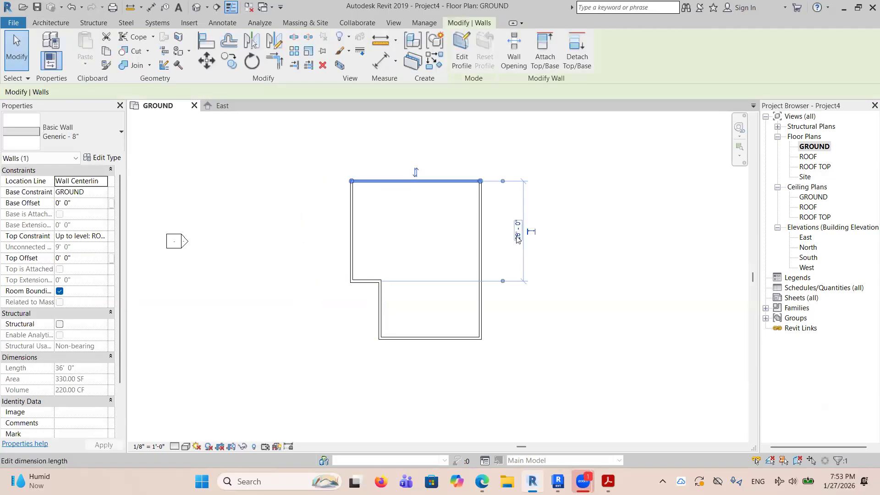
click(517, 239)
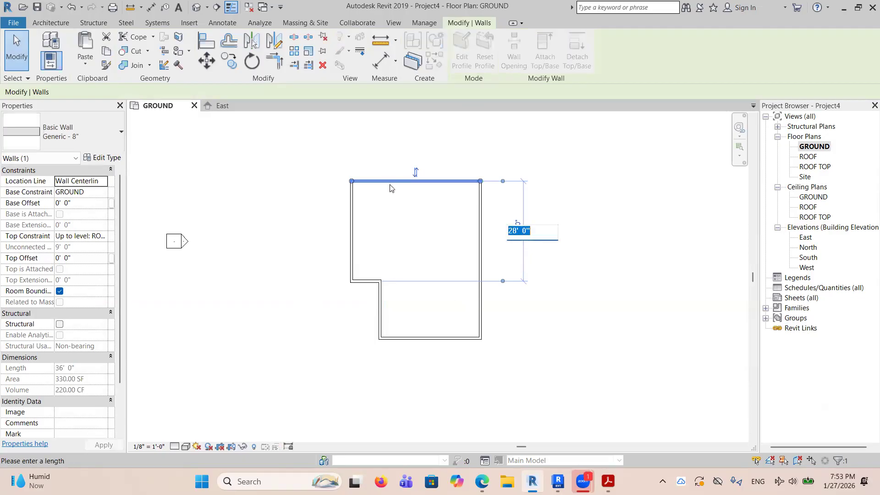
text(2)
key(Return)
key(Escape)
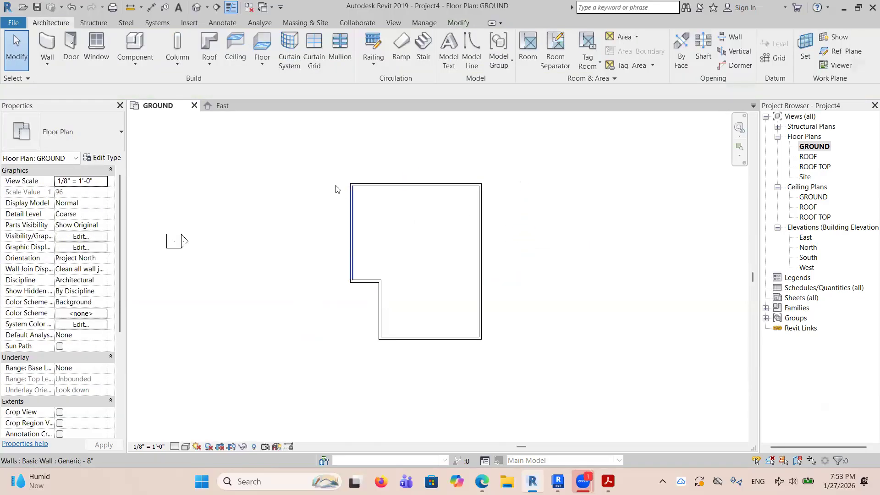
Select the notch's short horizontal wall, check the notch depth on the Acrobat PDF's plan, and return to Revit 2019.
click(366, 186)
click(366, 281)
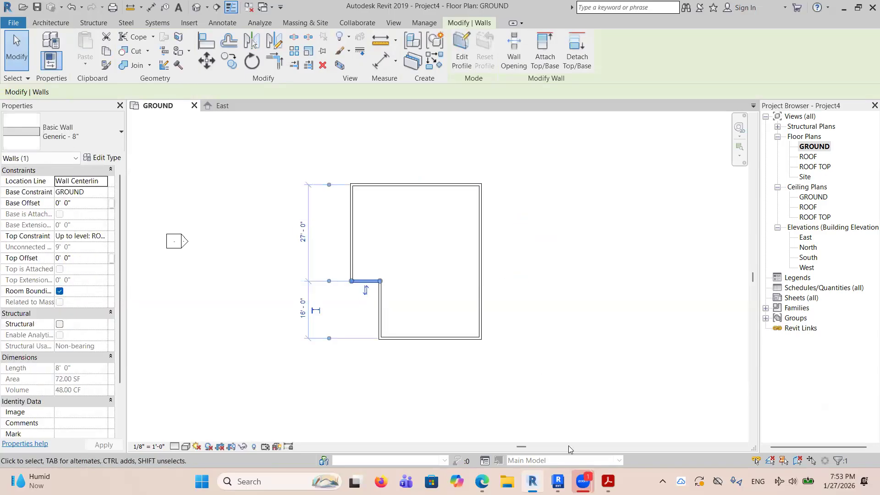
click(608, 481)
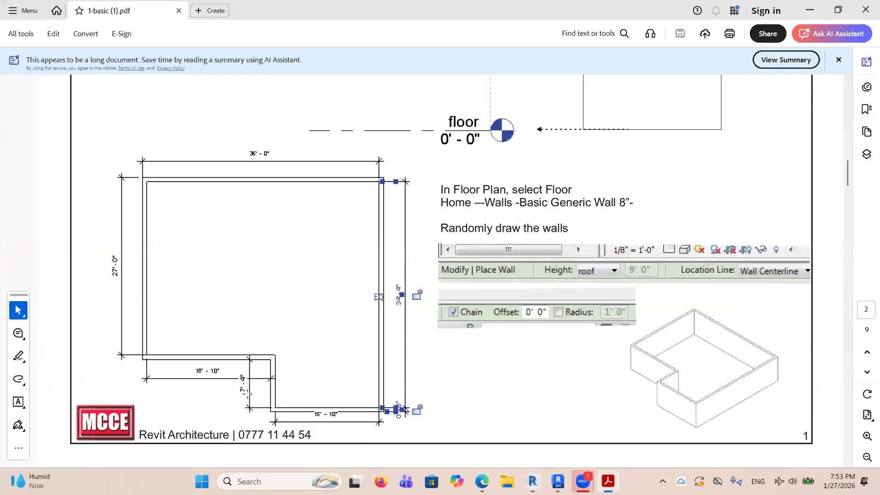
drag(232, 367, 252, 400)
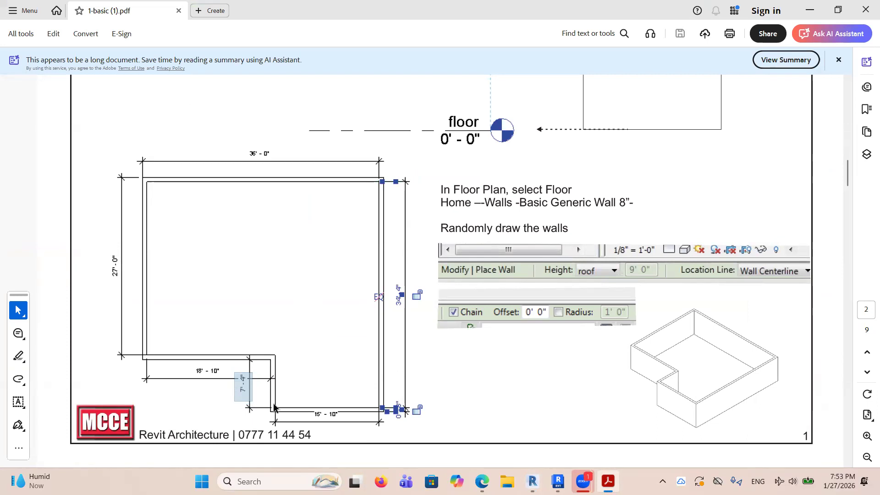
click(275, 406)
click(283, 409)
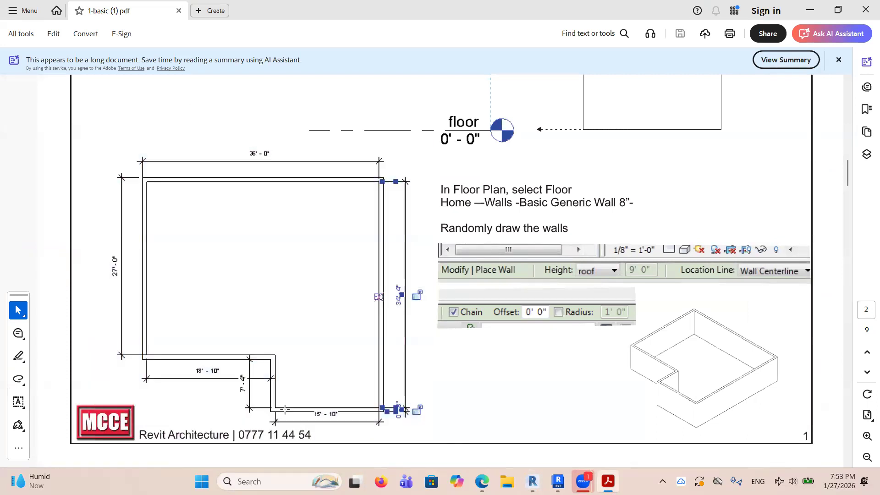
click(533, 482)
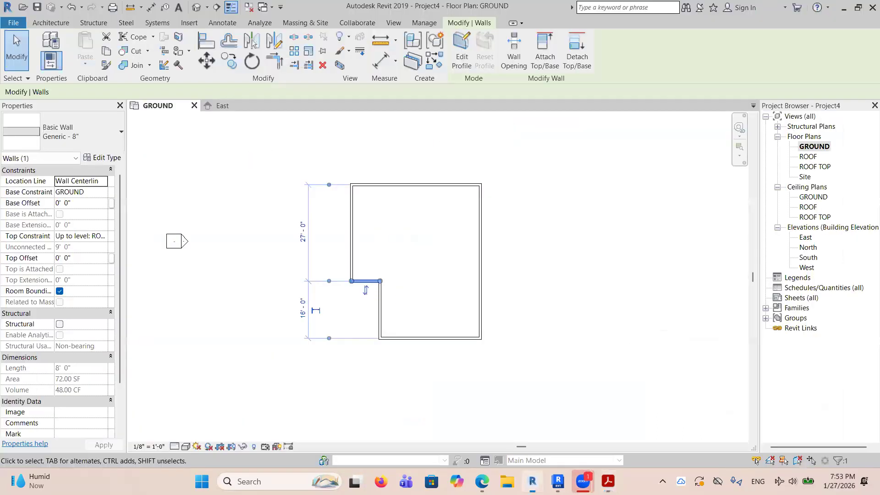
Try to set the notch depth to 7' 4" by moving the notch's short horizontal wall.
key(Escape)
click(370, 285)
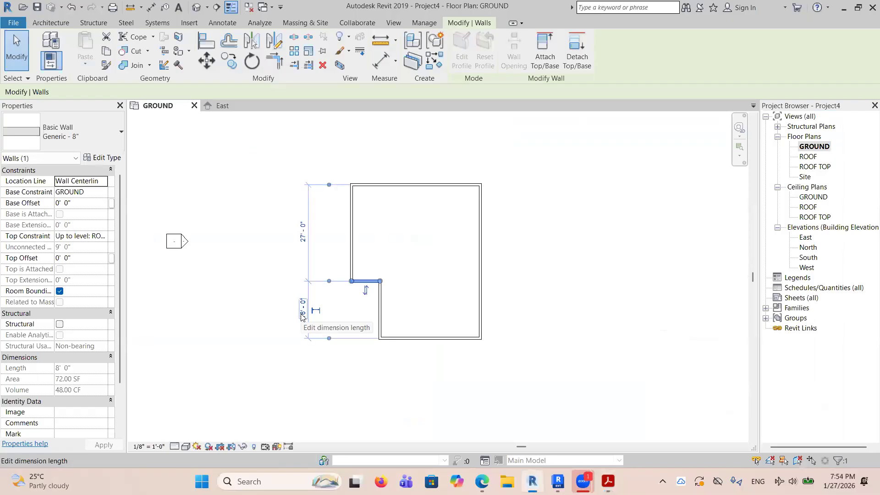
click(302, 315)
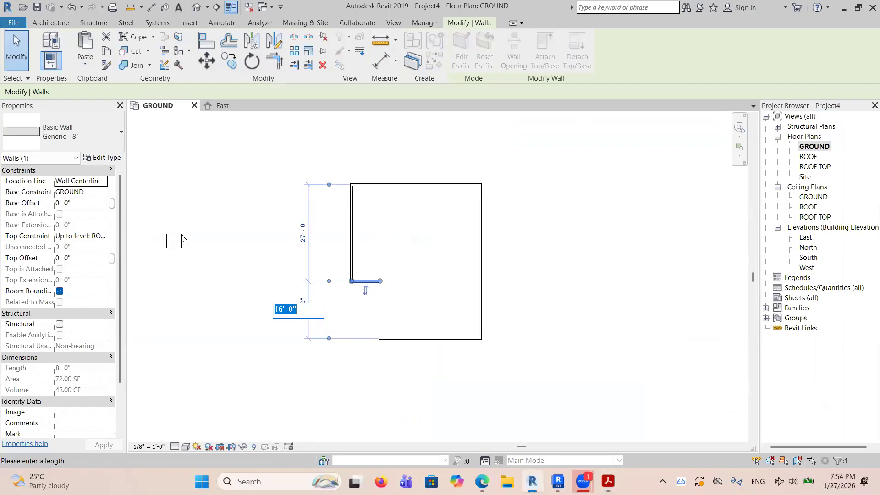
text(7 4)
key(Return)
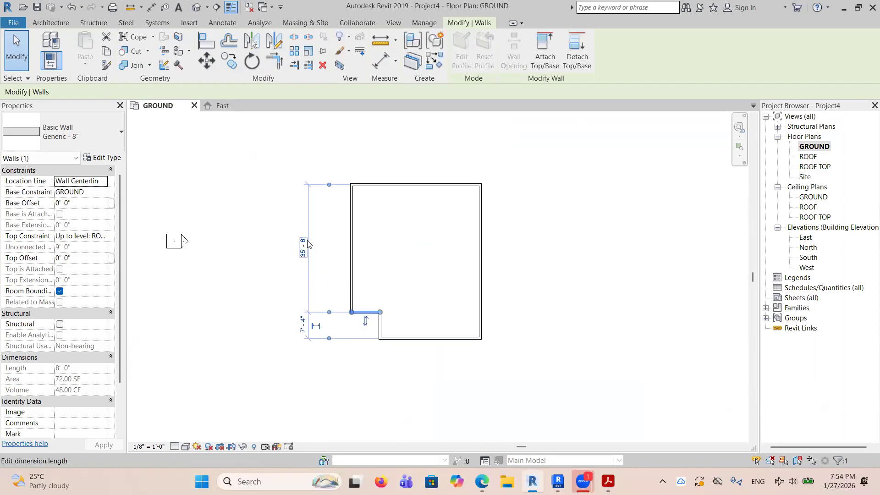
click(402, 249)
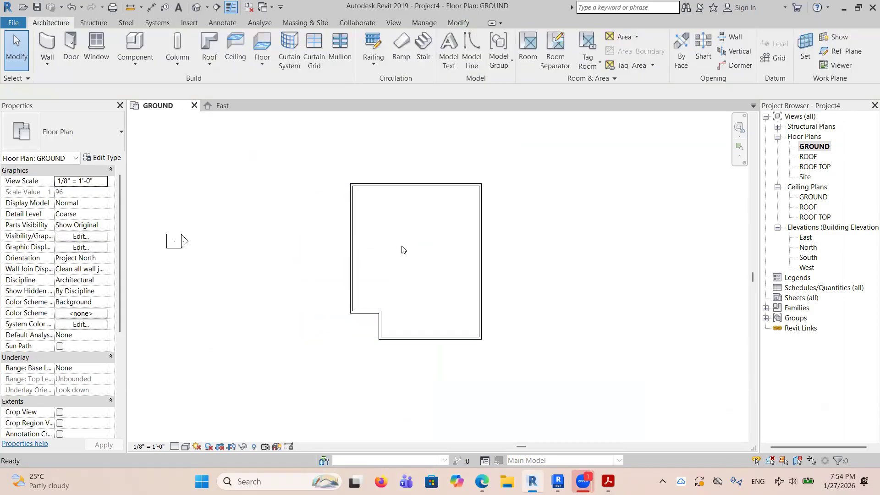
Move the building's lower horizontal wall to 7' 4" from the notch's horizontal wall.
click(366, 281)
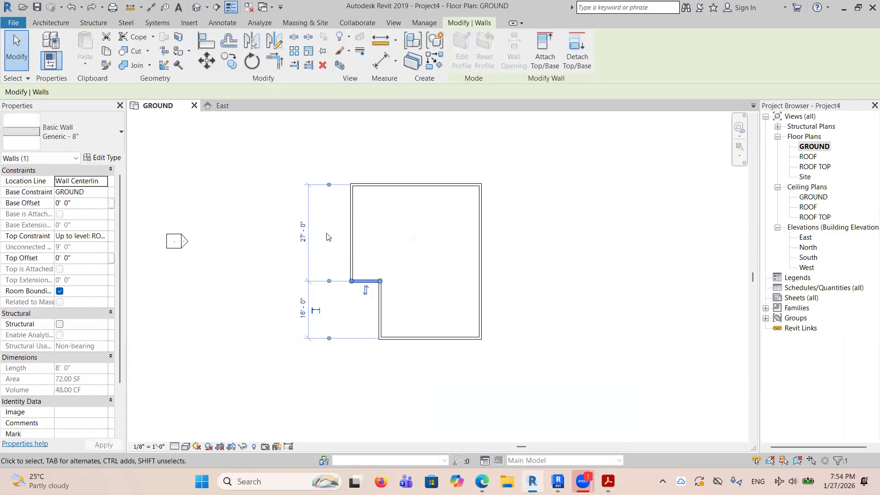
click(399, 339)
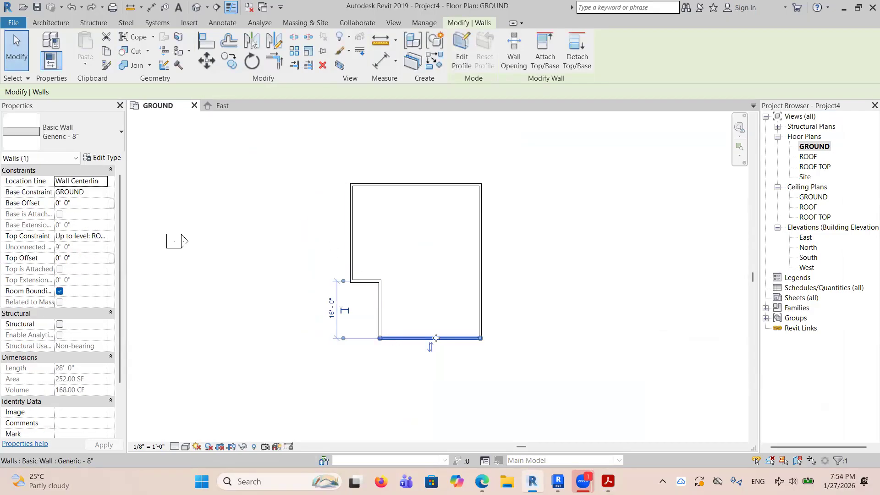
click(331, 310)
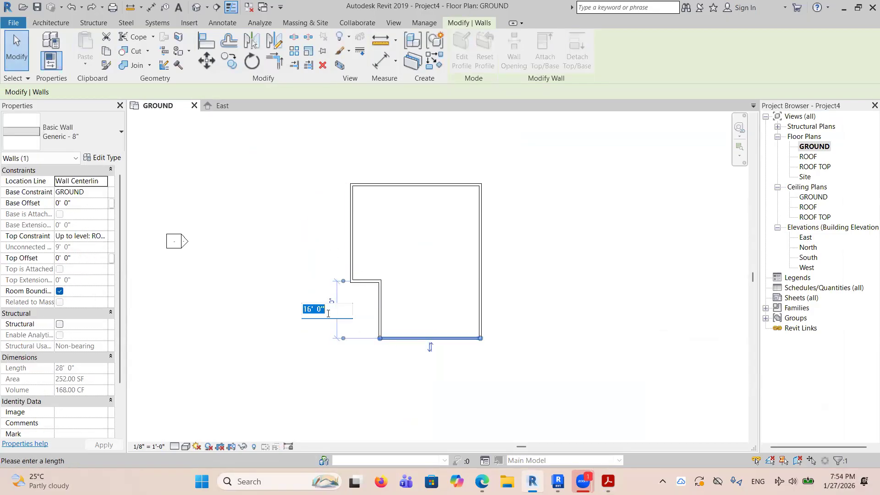
text(7')
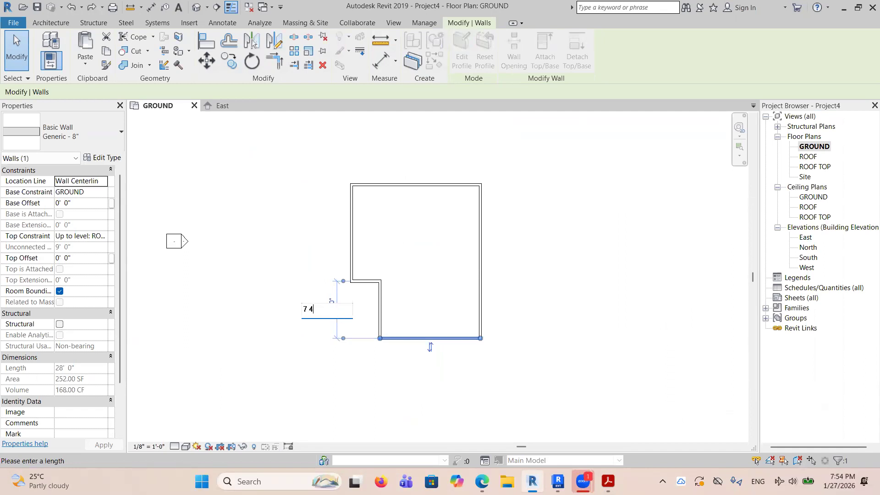
text( - 4)
key(Return)
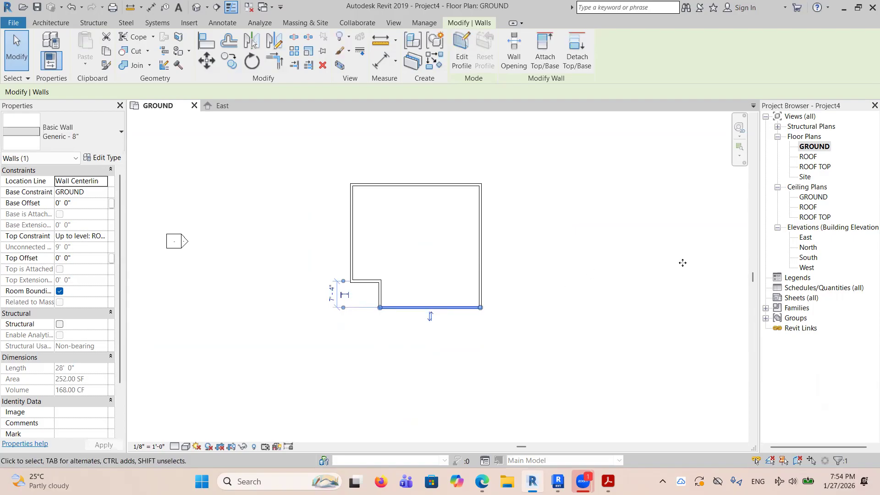
click(521, 294)
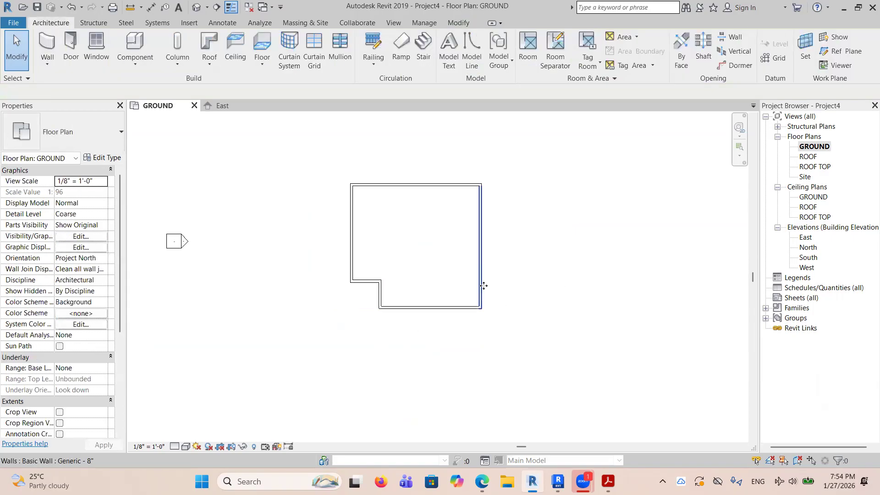
Check the lower wall's length dimension in the Acrobat PDF and return to the Revit 2019 project.
click(608, 482)
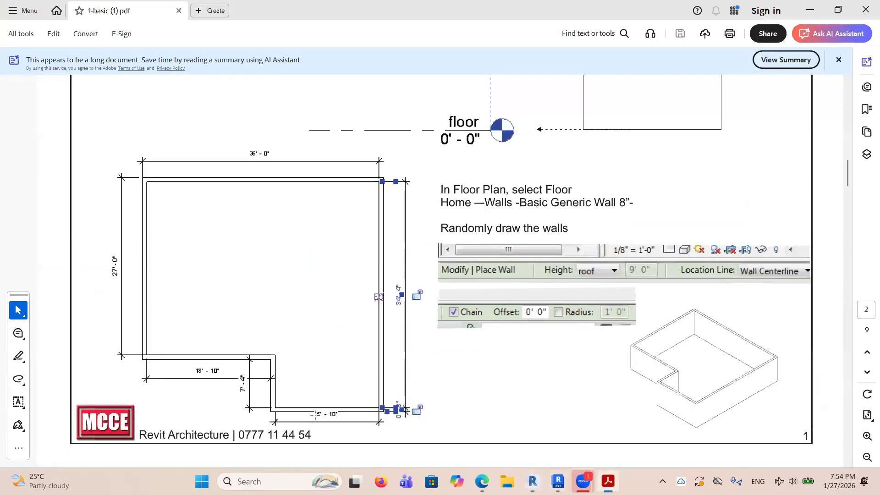
click(558, 481)
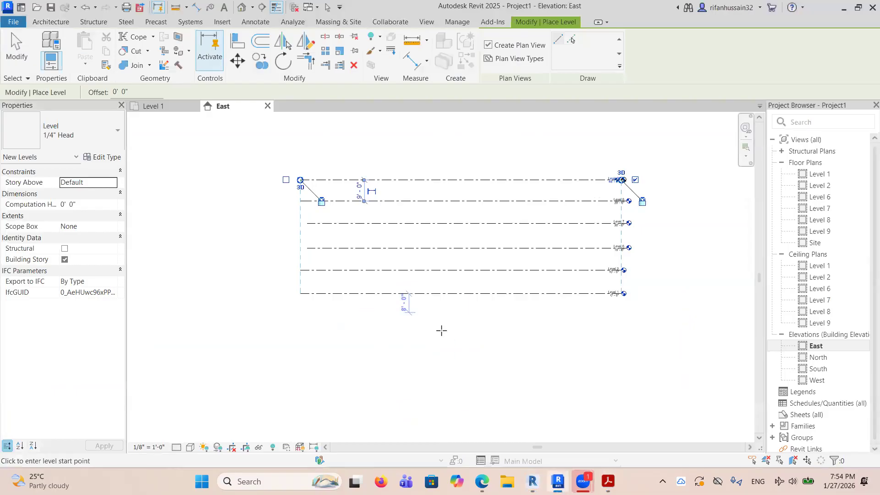
click(165, 107)
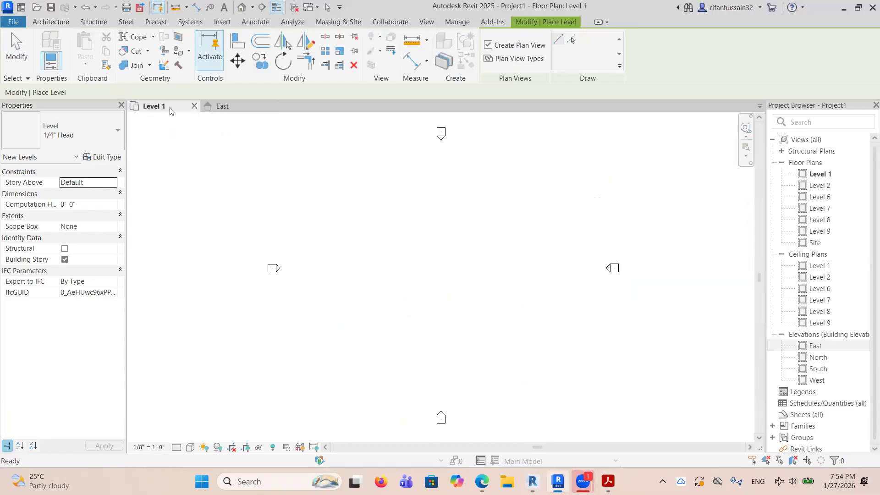
click(533, 481)
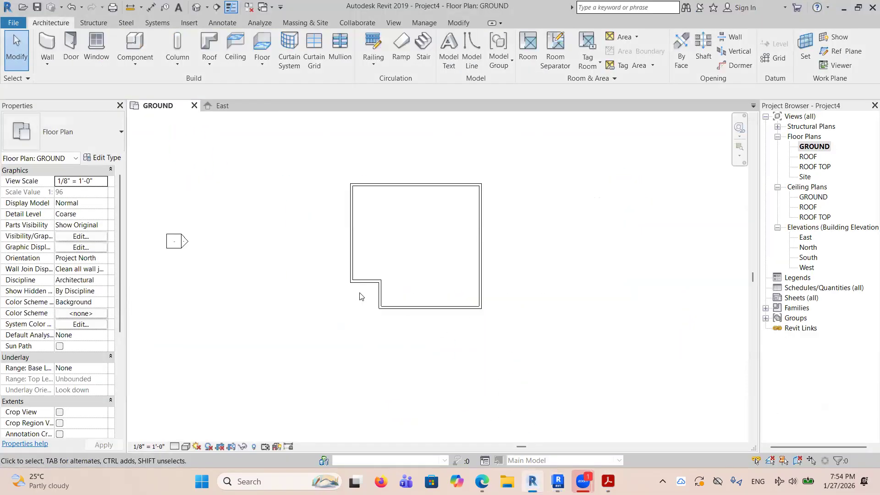
Move the notch's short vertical wall to 15' 10" from the right exterior wall.
click(380, 297)
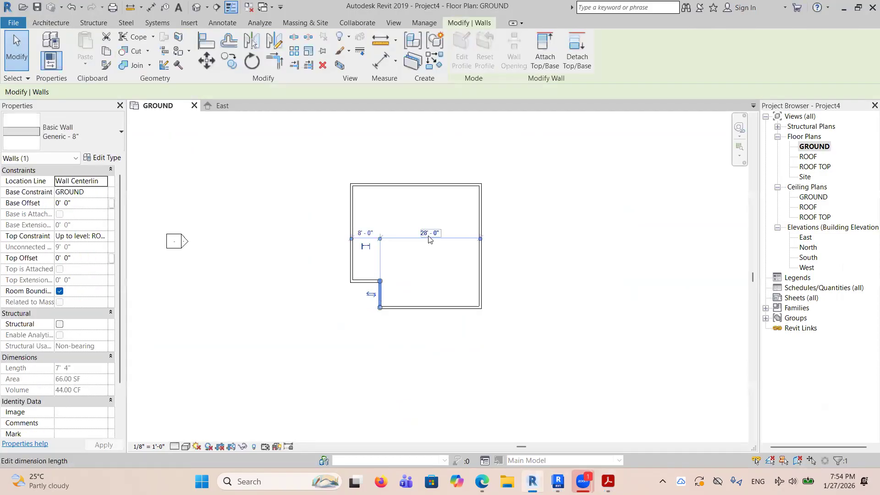
click(429, 236)
text(15 10)
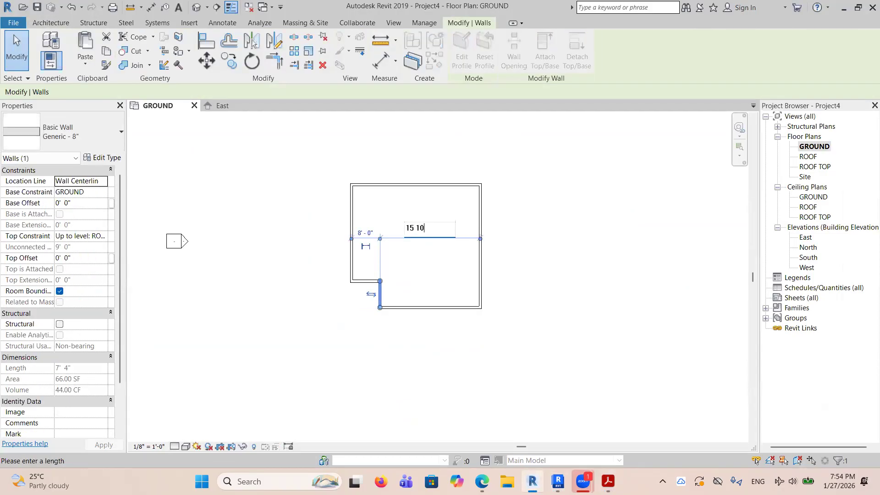
key(Return)
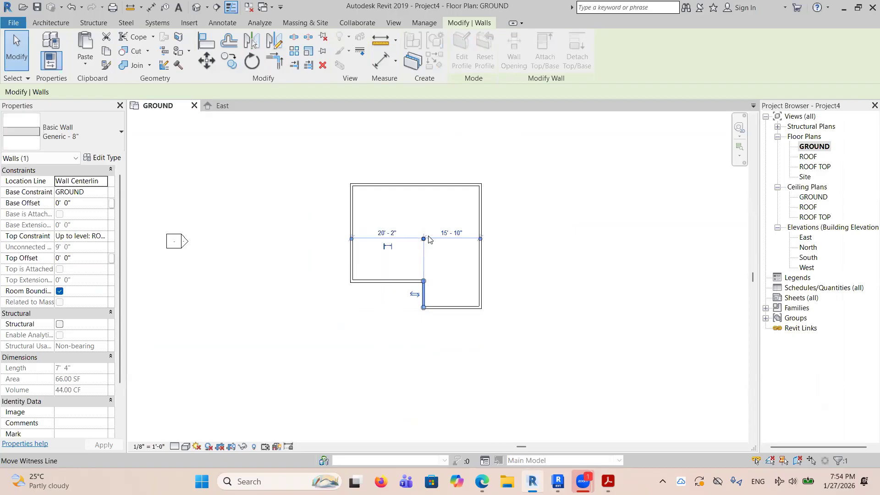
click(514, 291)
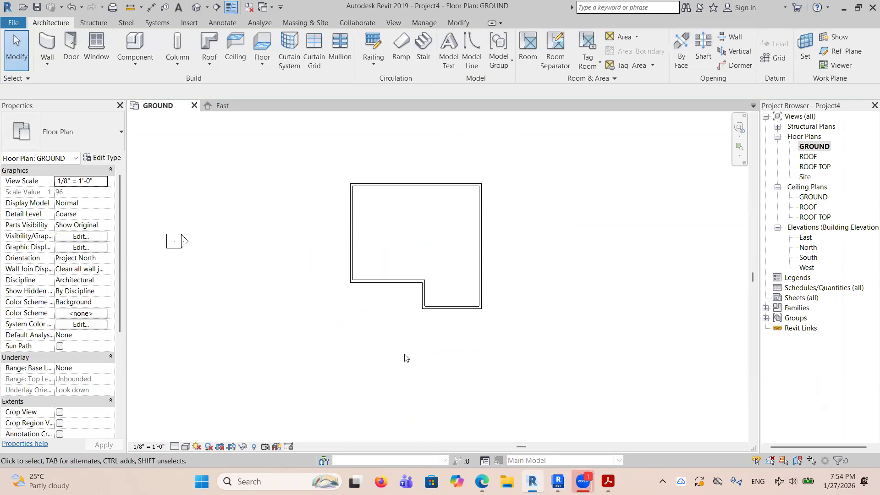
Examine the dimensions of the notch's vertical wall and the right exterior wall up close.
scroll(532, 276, up, 5)
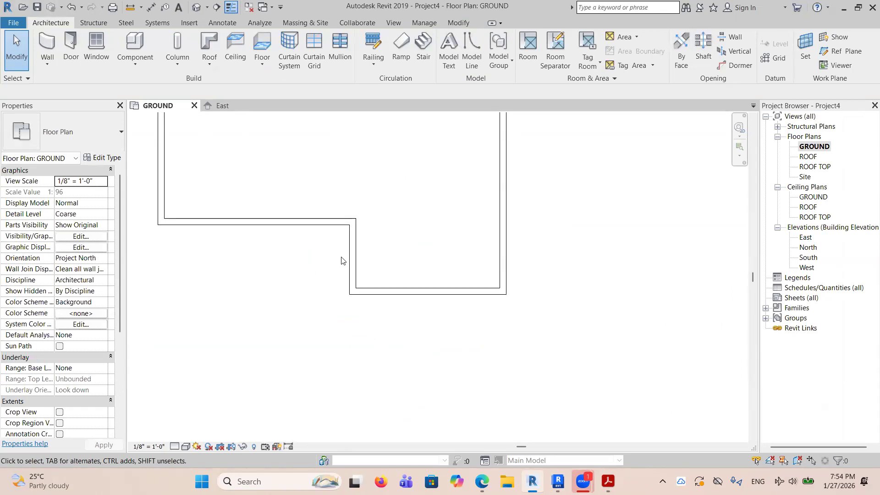
click(352, 253)
scroll(355, 227, up, 1)
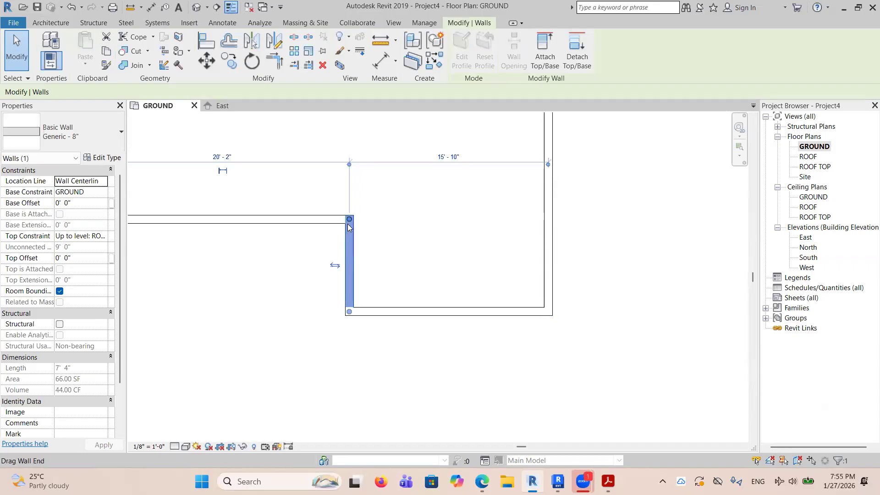
click(574, 185)
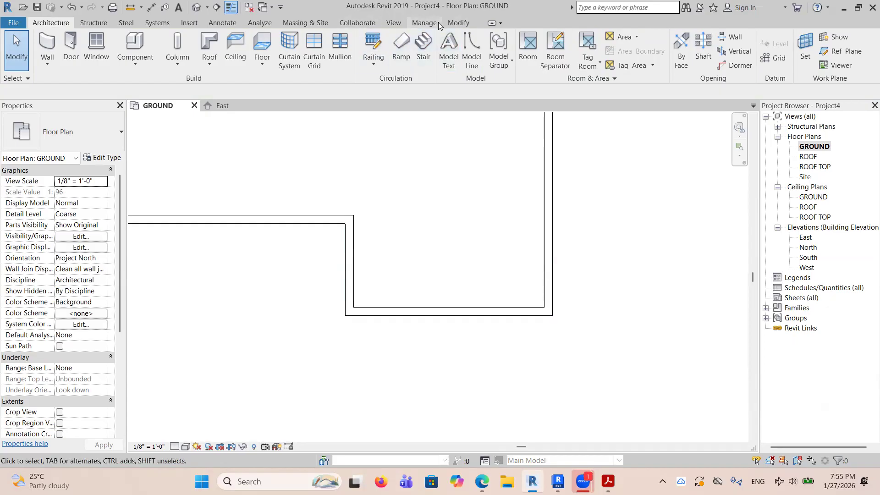
click(545, 259)
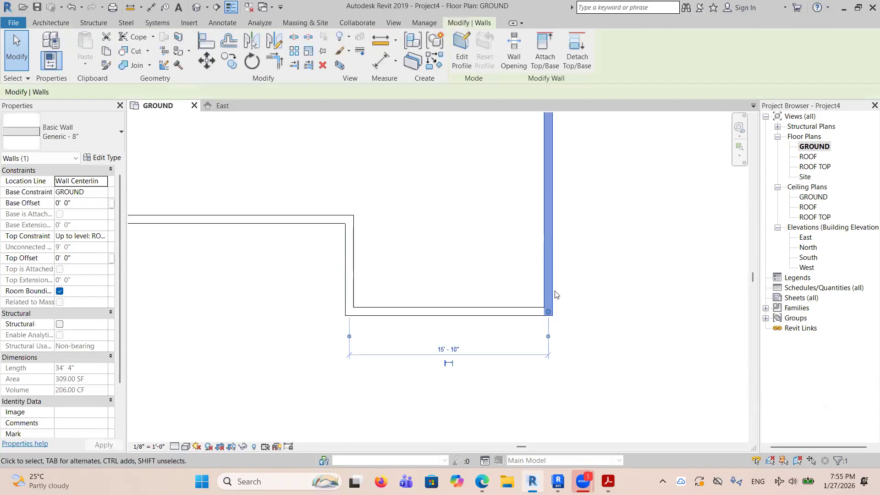
key(Escape)
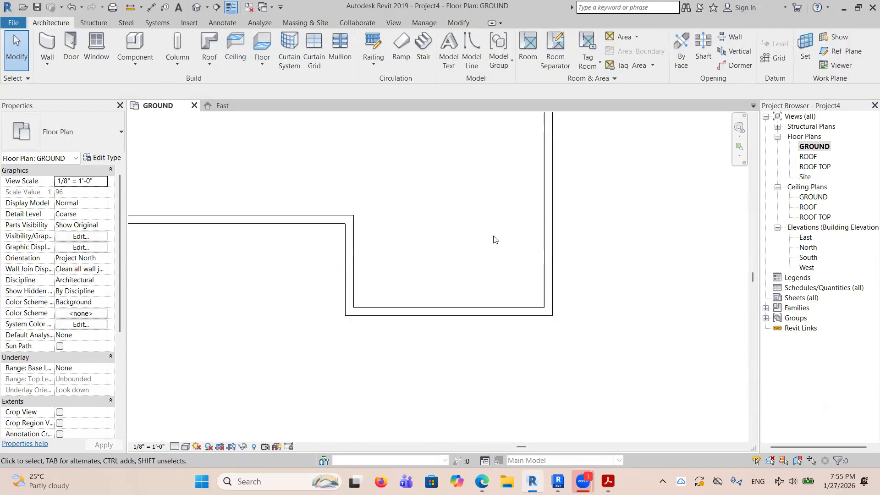
Compare the whole exterior wall outline with the dimensioned floor plan in the Acrobat PDF and return to the Revit project.
scroll(499, 287, down, 5)
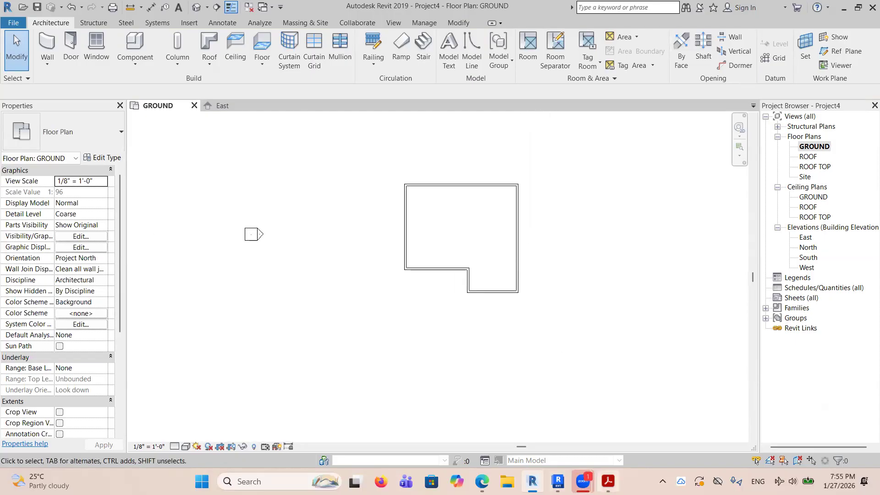
click(608, 481)
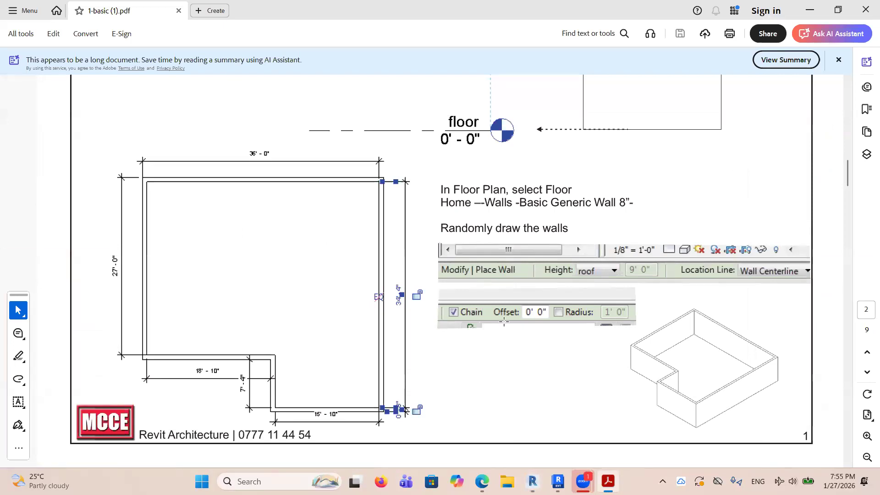
click(533, 482)
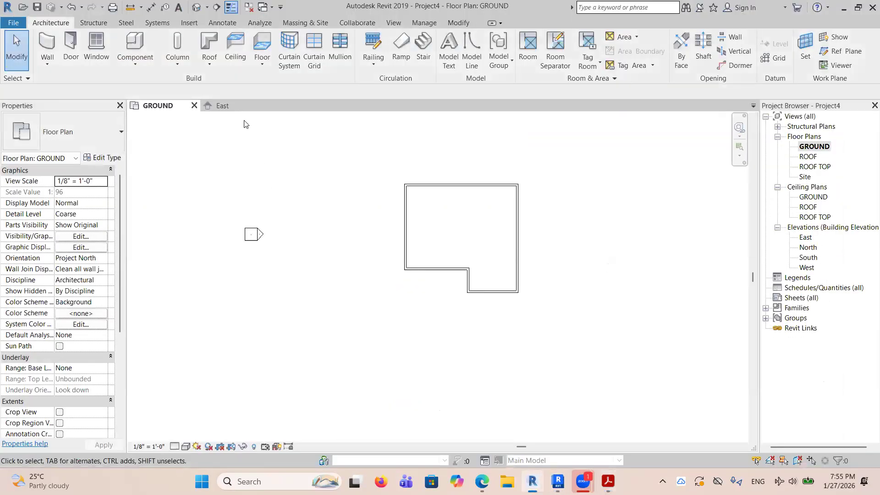
Open the default 3D view to inspect the exterior walls and the levels.
click(198, 9)
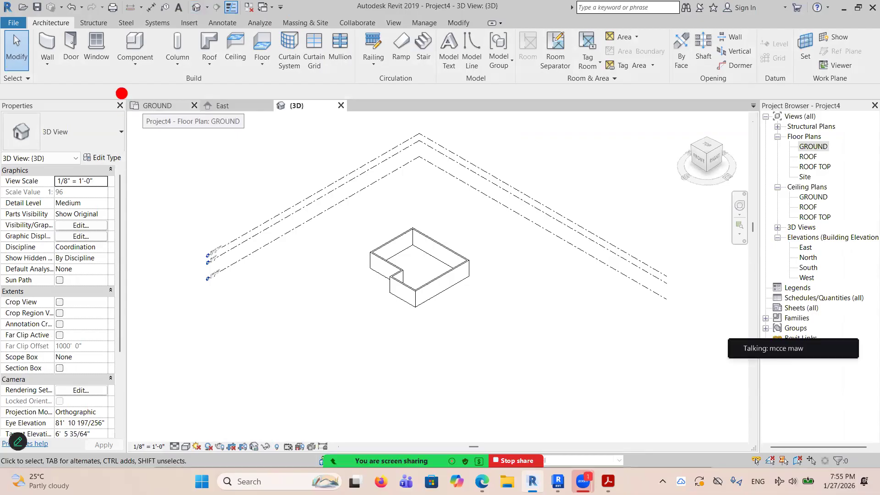
mouse_move(107, 83)
mouse_down()
mouse_move(187, 131)
mouse_move(382, 130)
mouse_up()
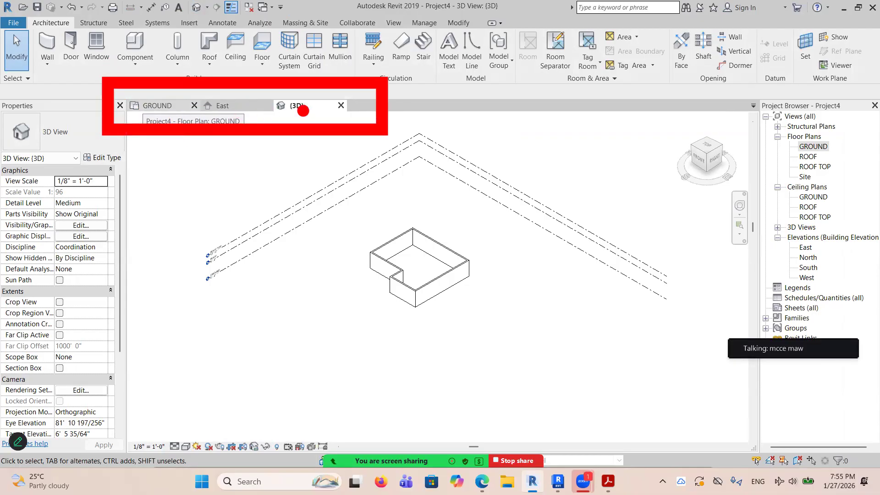
key(Escape)
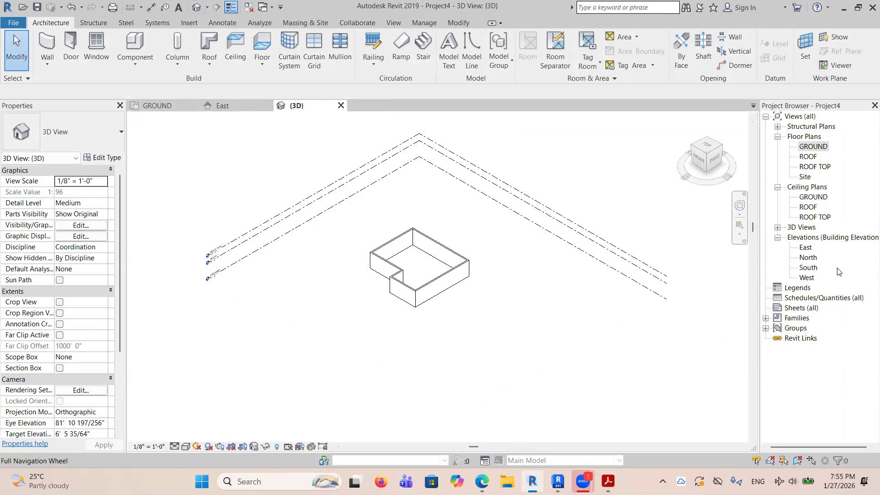
Open the North and South elevation views to inspect the walls against the levels.
double_click(803, 258)
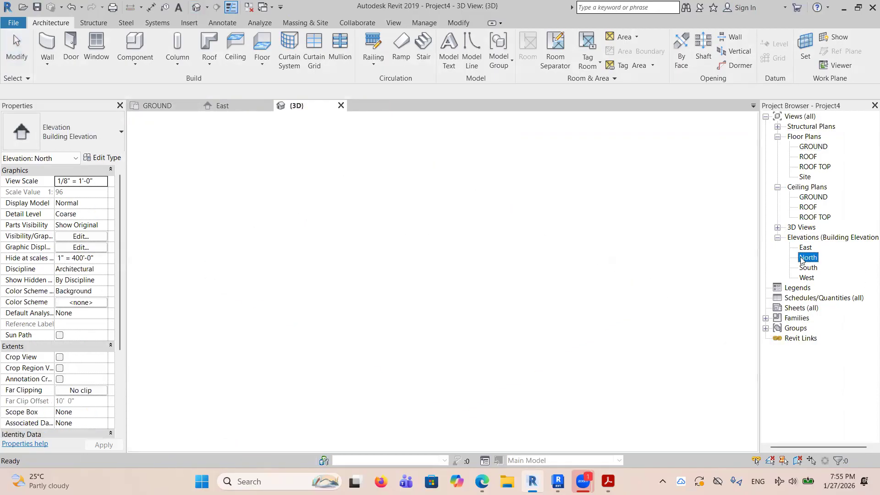
double_click(807, 268)
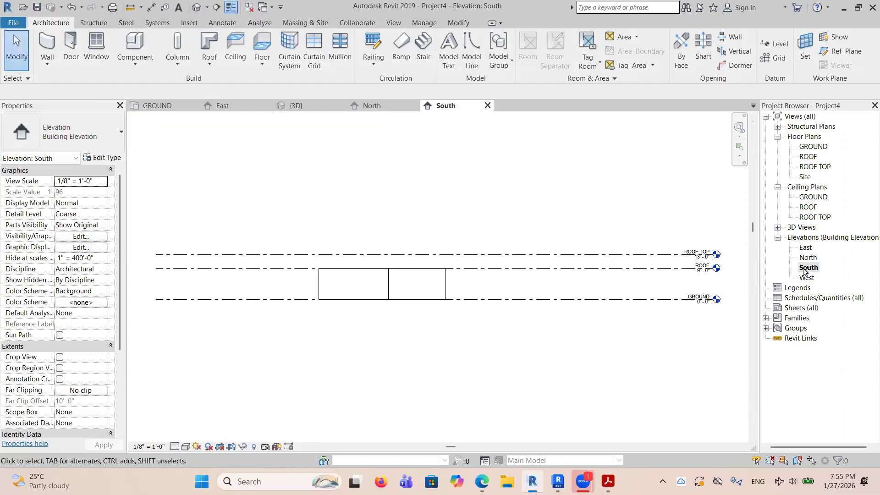
key(ctrl+2)
mouse_move(114, 81)
ctrl+mouse_down()
mouse_move(322, 127)
mouse_move(570, 132)
ctrl+mouse_up()
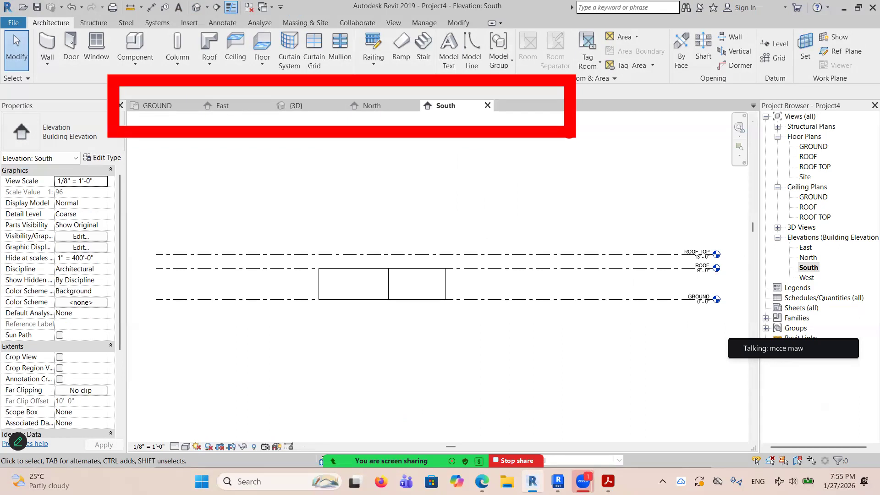
key(Escape)
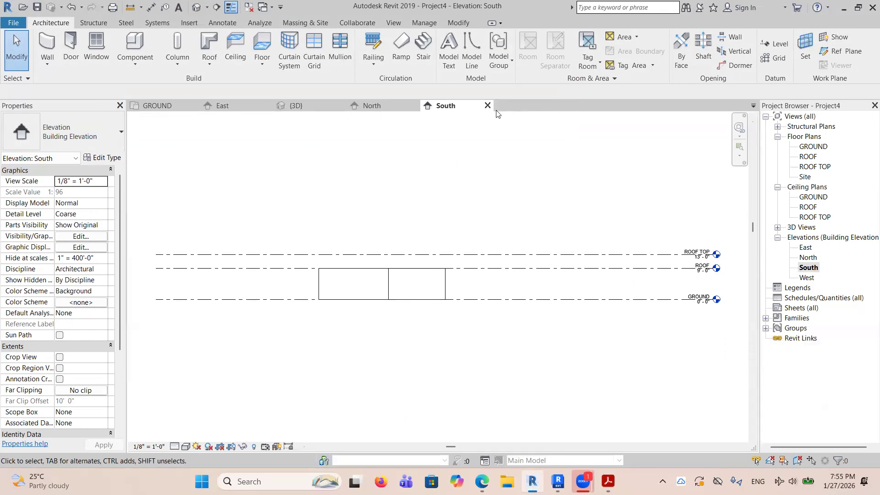
Close the South elevation, North elevation and 3D views and return to the GROUND floor plan.
click(488, 106)
click(414, 105)
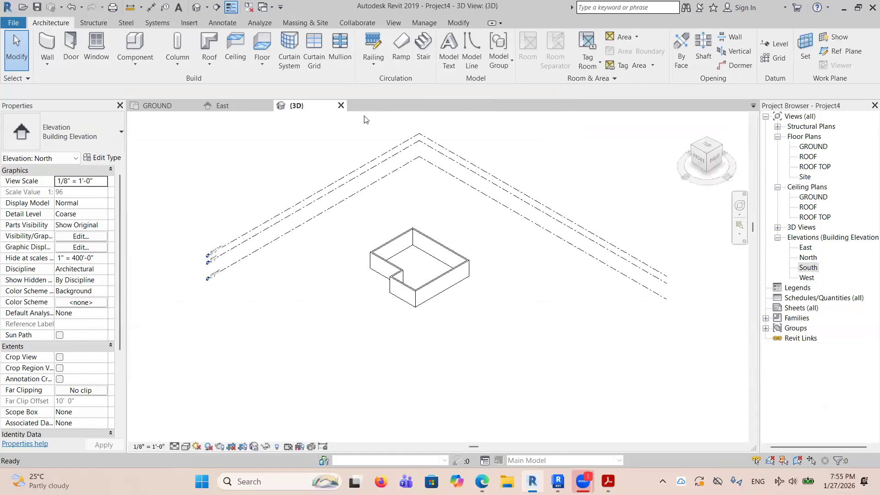
click(342, 107)
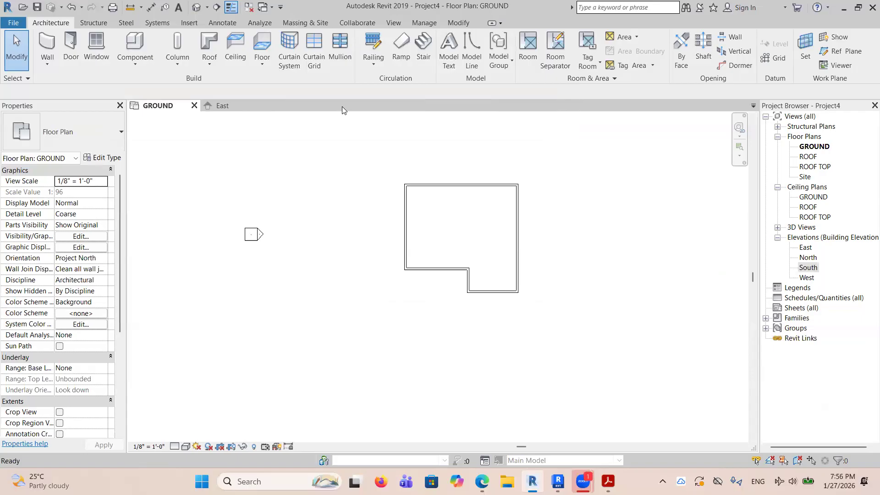
Start an architectural wall in the GROUND plan and compare its placement options with those in the Acrobat PDF.
scroll(346, 147, down, 3)
scroll(605, 178, up, 4)
scroll(499, 222, up, 2)
scroll(318, 129, down, 2)
scroll(262, 236, up, 1)
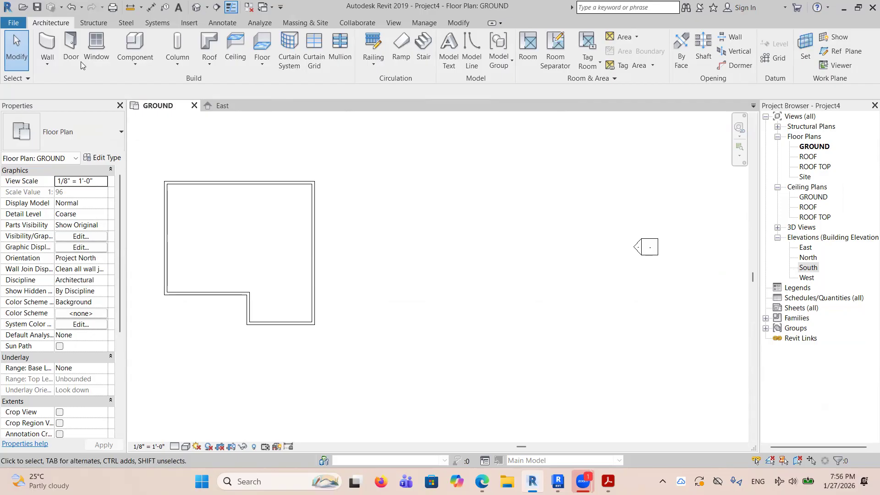
click(47, 61)
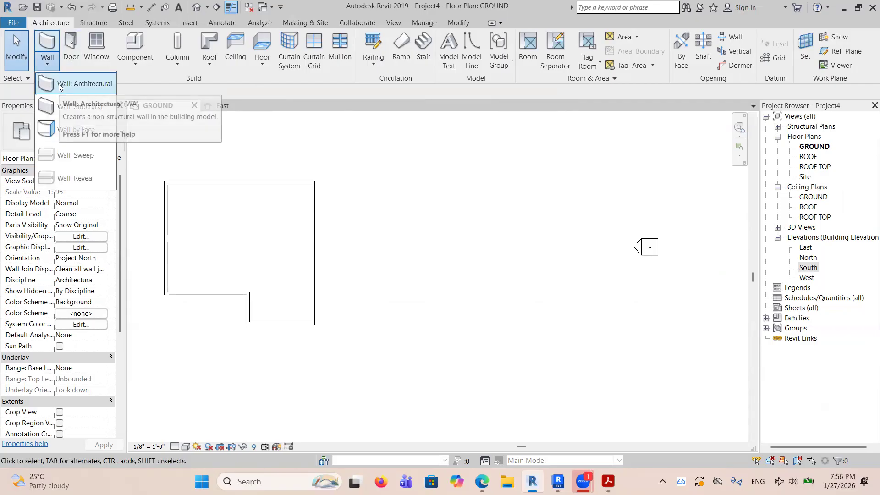
click(59, 83)
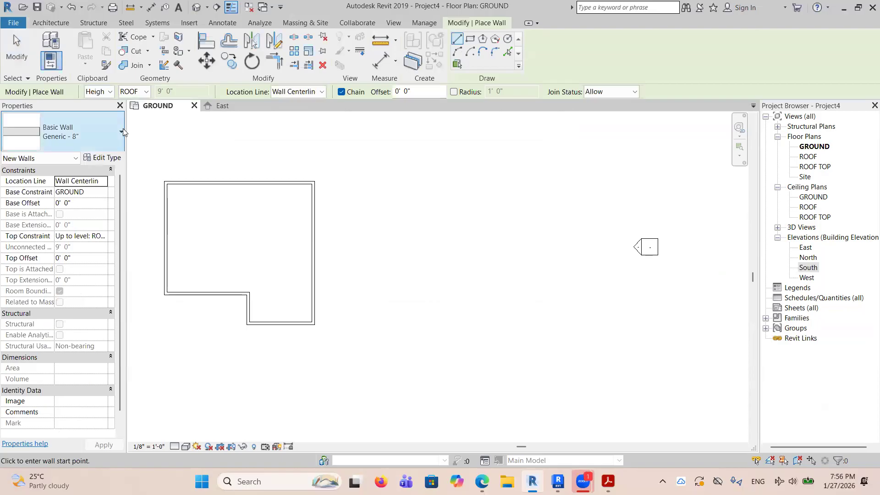
key(ctrl+2)
mouse_move(46, 69)
ctrl+mouse_down()
mouse_move(162, 119)
mouse_move(670, 114)
ctrl+mouse_up()
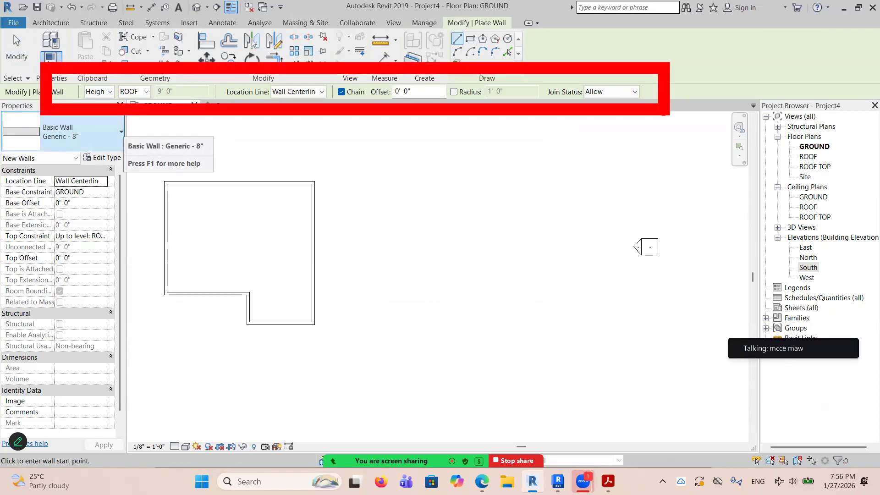
click(608, 481)
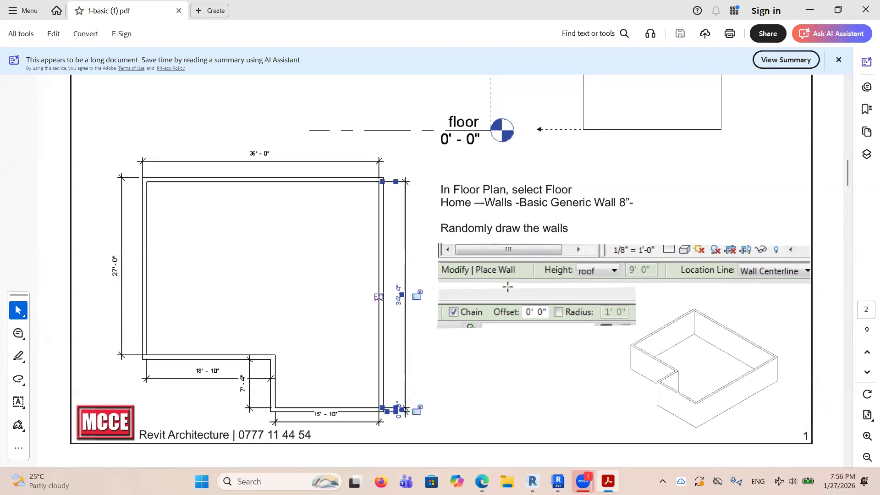
click(532, 482)
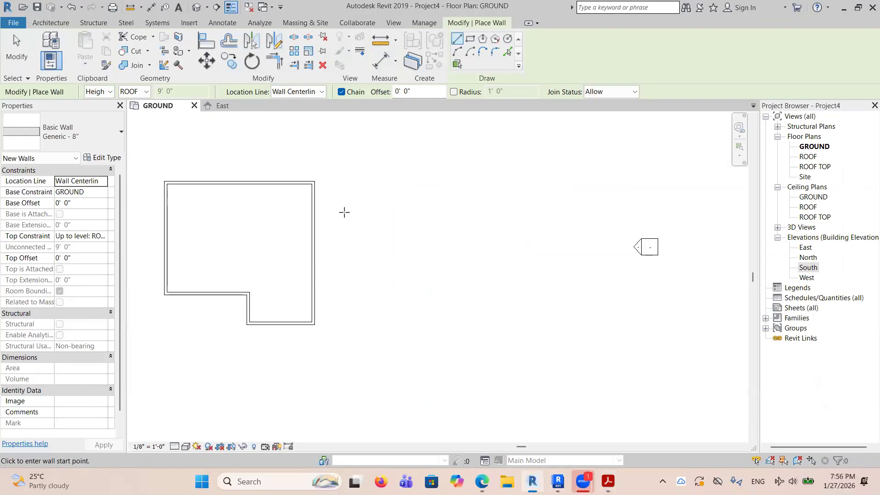
Begin a vertical Generic - 8" wall in the empty area right of the building's upper-right corner.
scroll(348, 208, up, 2)
scroll(379, 179, up, 3)
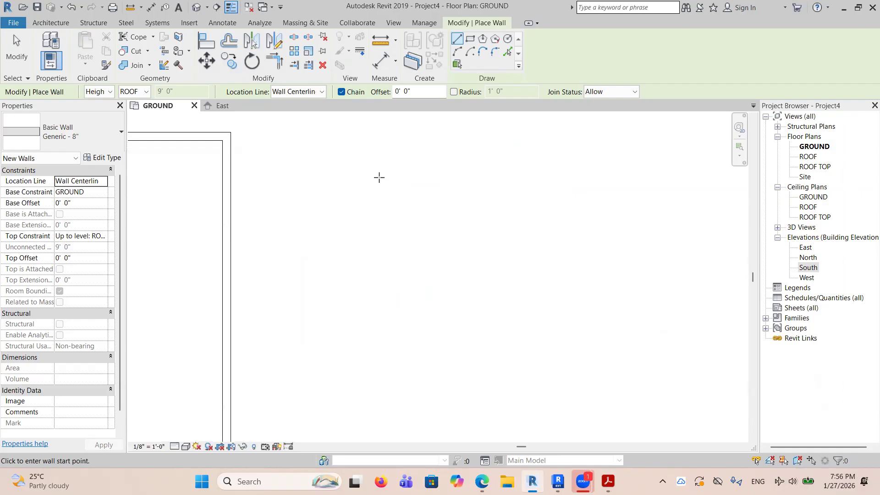
click(379, 171)
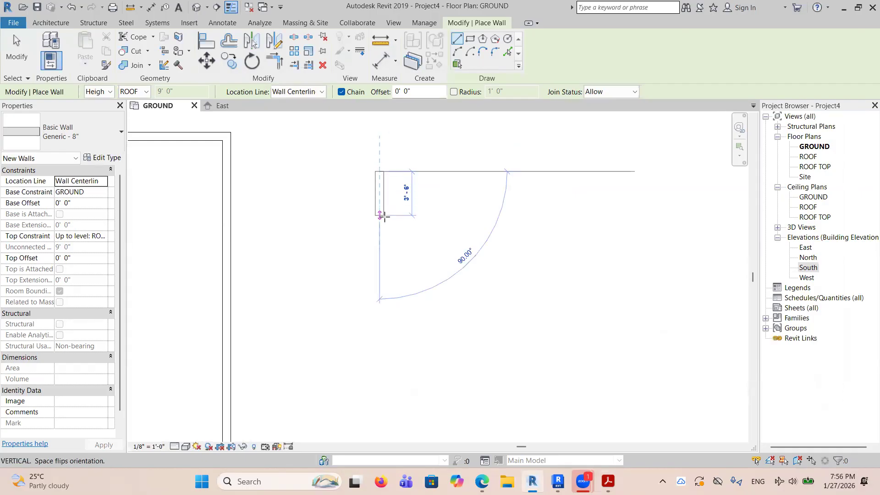
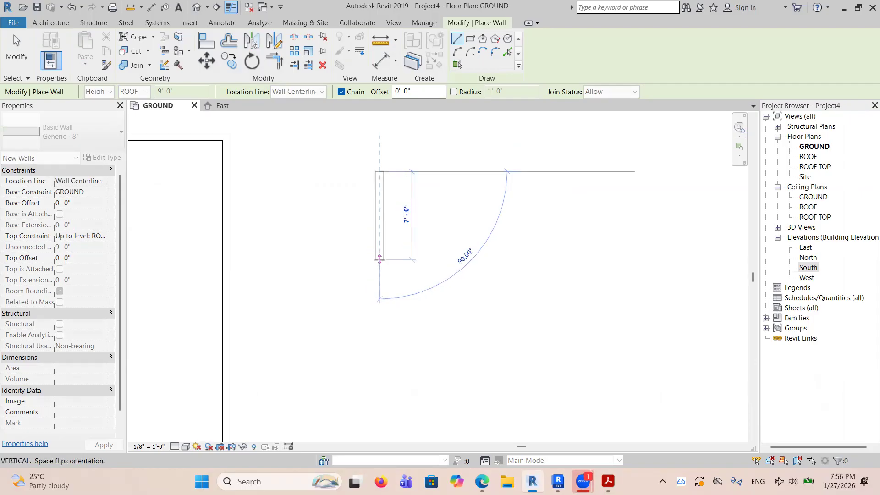
Complete the vertical trial wall beside the building at a length of about 7'-0" and end the chain.
click(387, 259)
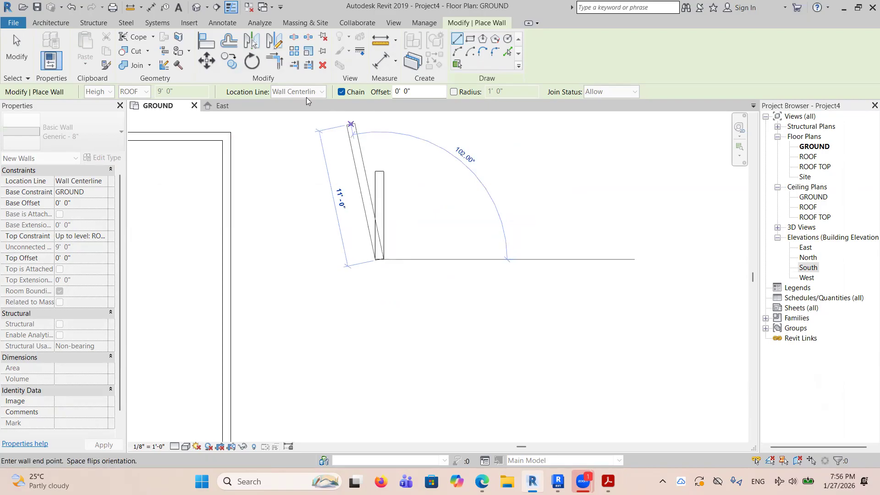
key(Escape)
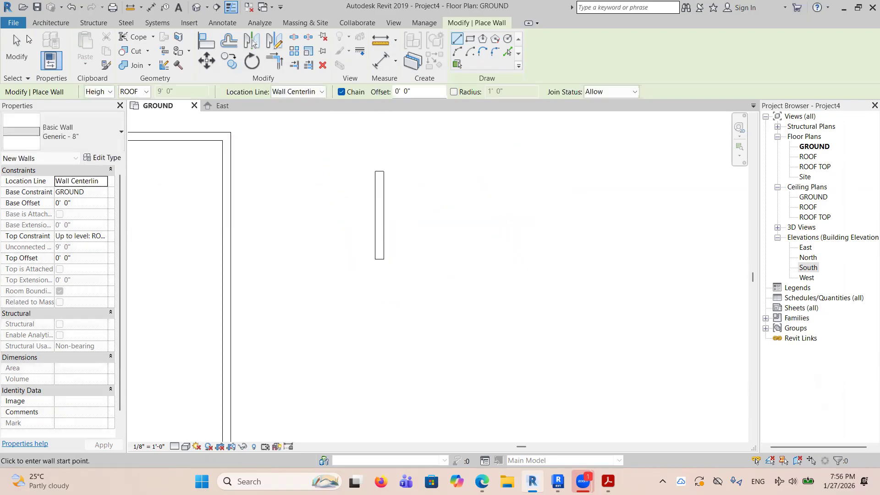
Restart the architectural wall command with the location line set to Finish Face: Exterior.
click(35, 21)
click(48, 50)
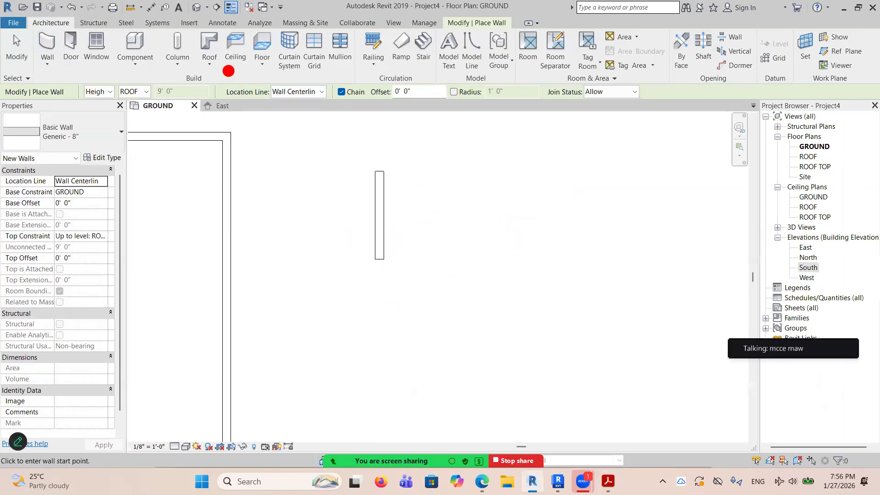
drag(207, 69, 387, 127)
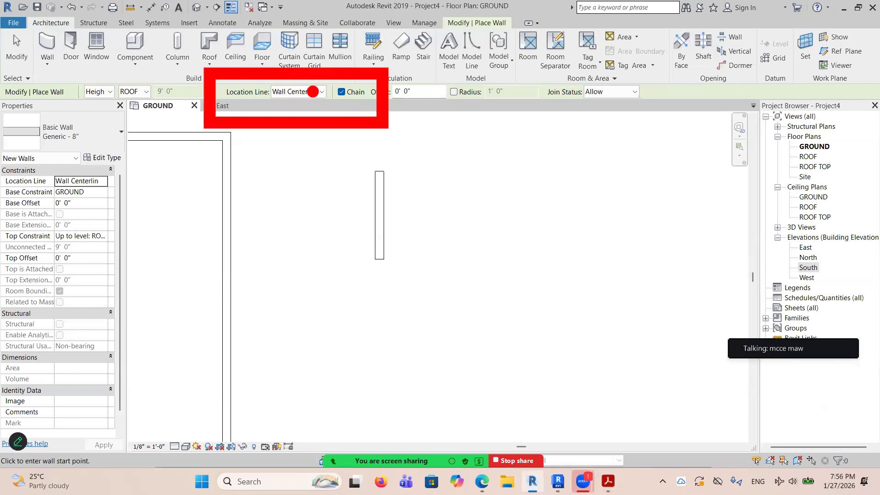
click(323, 91)
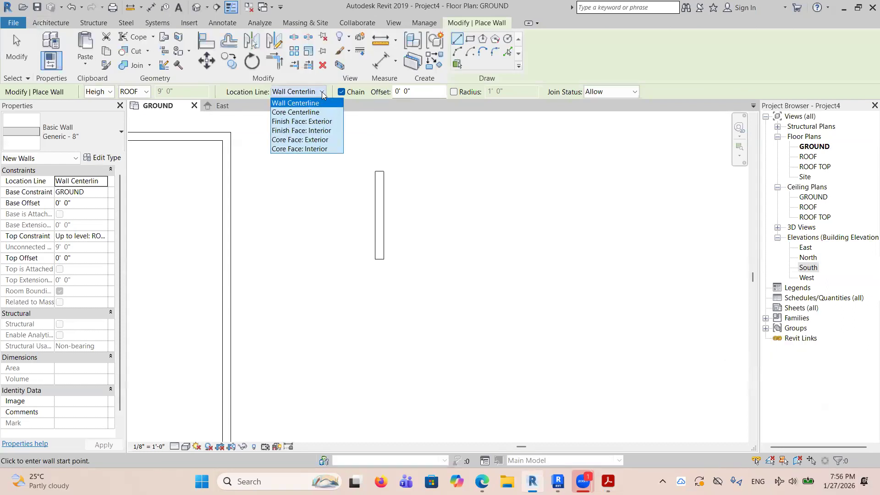
click(298, 122)
Draw a stepped chain of seven connected trial walls beside the single wall, starting about 5'-10" down and ending about 4'-2" up.
click(430, 171)
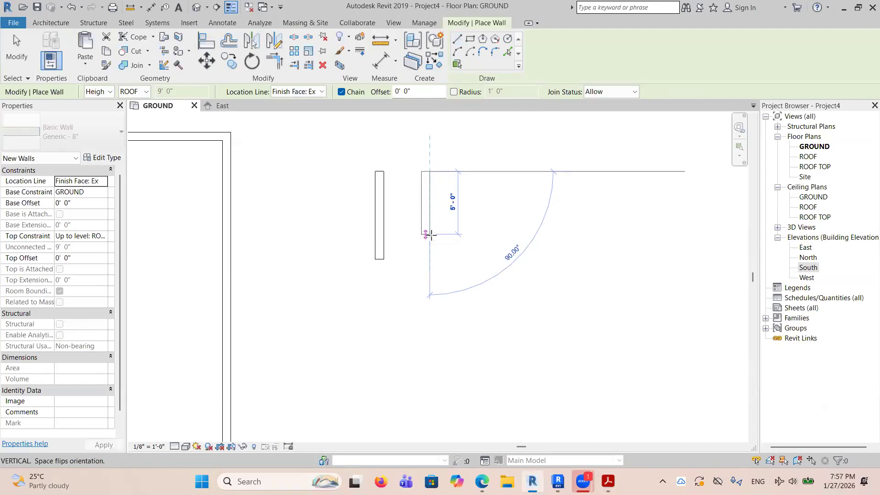
scroll(431, 235, up, 2)
scroll(431, 234, up, 3)
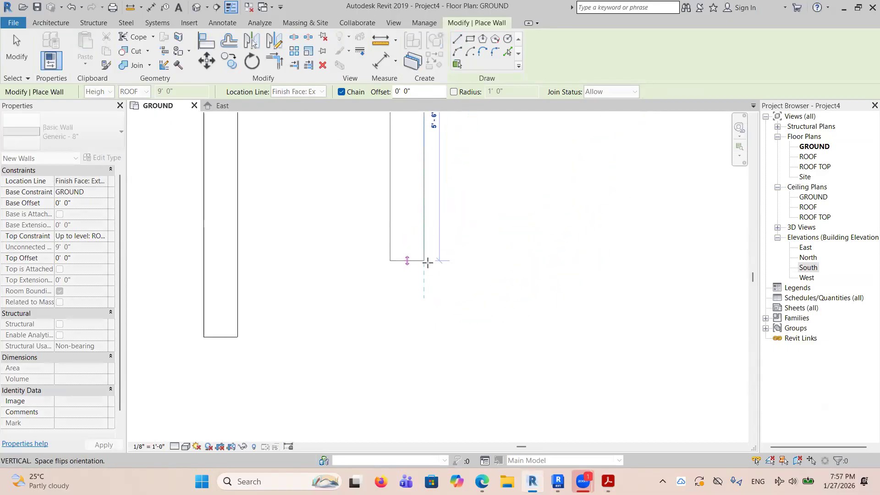
scroll(427, 262, down, 4)
click(424, 260)
click(532, 257)
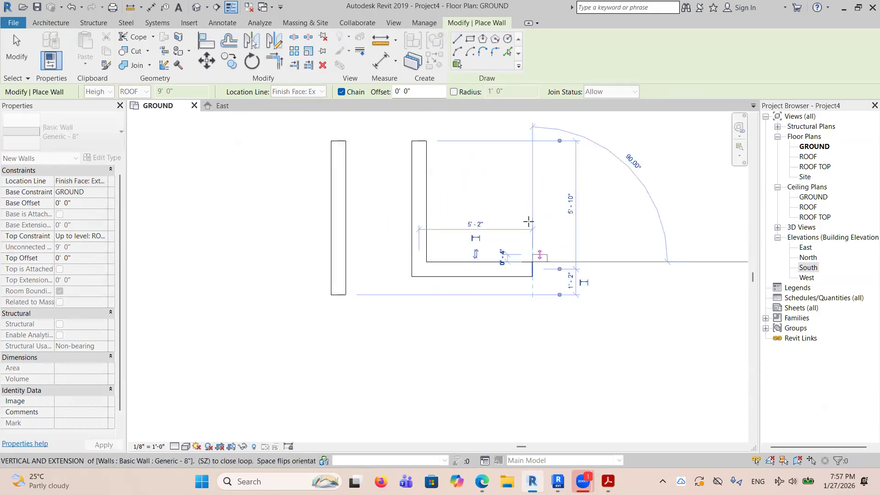
click(532, 203)
click(591, 203)
click(588, 271)
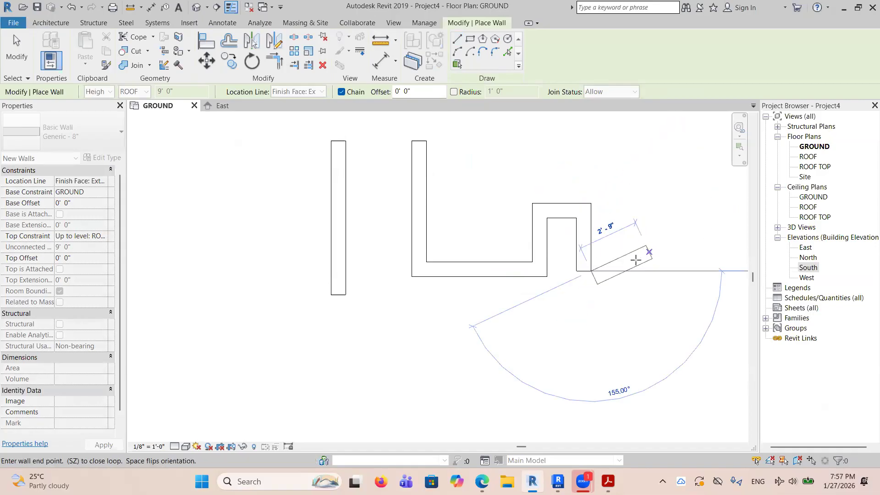
click(638, 273)
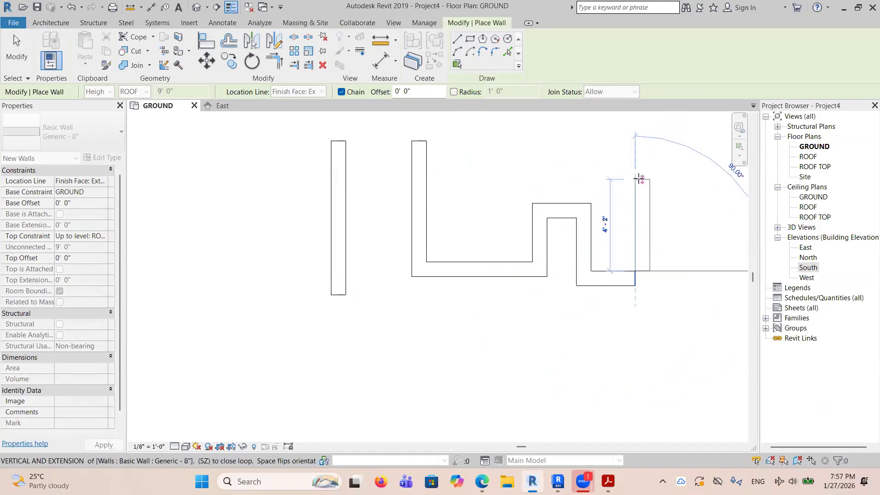
click(641, 180)
right_click(646, 179)
click(667, 185)
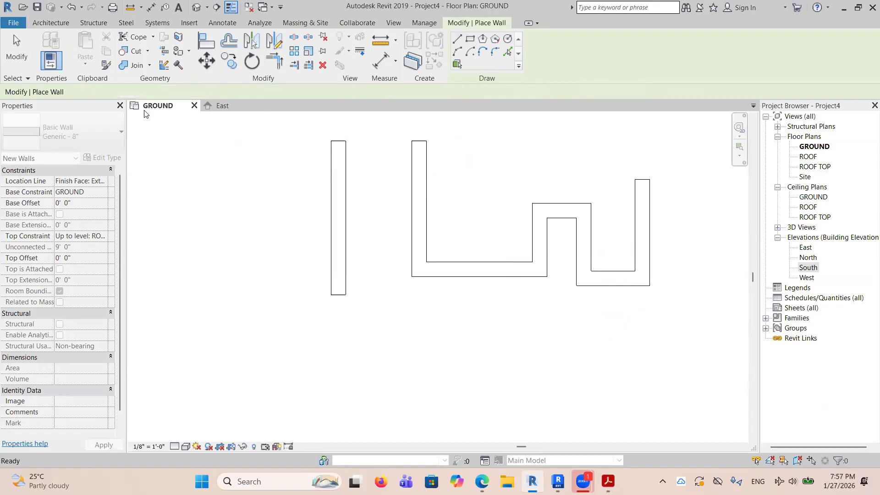
Set the wall location line to Wall Centerline and draw a smaller stepped chain of four trial walls above the previous one.
click(48, 22)
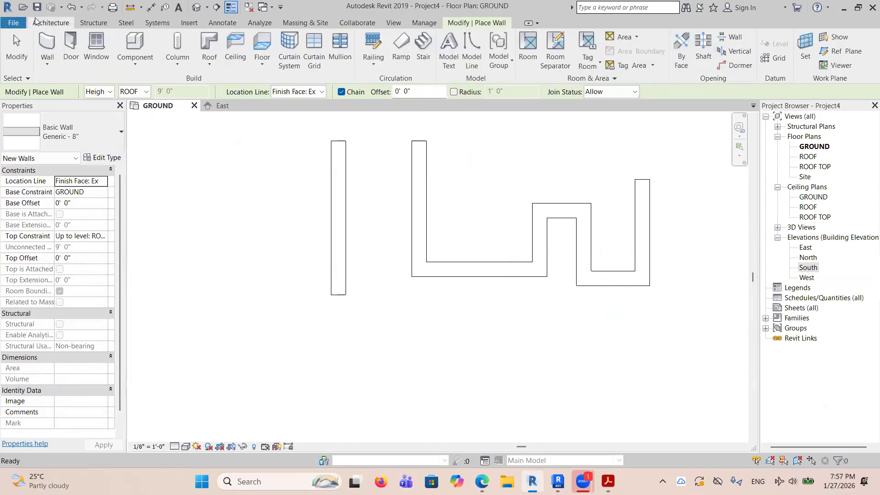
click(44, 42)
click(321, 93)
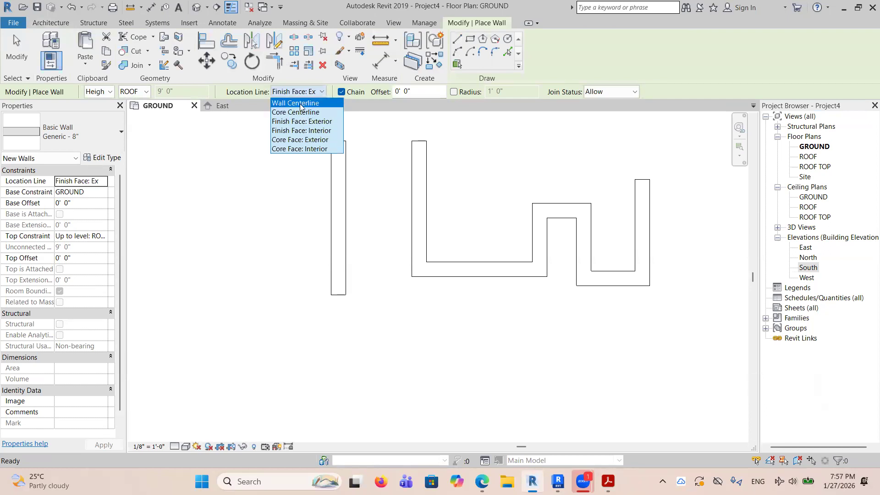
click(300, 104)
click(464, 150)
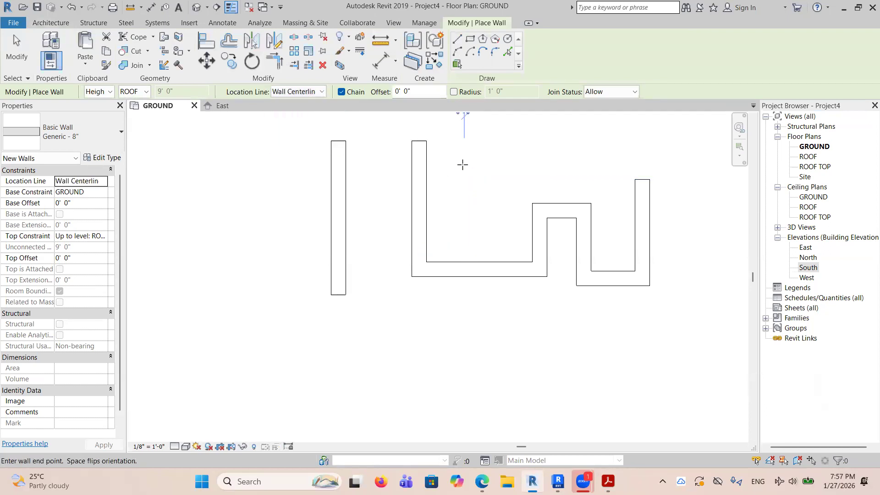
click(464, 203)
click(507, 203)
click(507, 161)
click(562, 162)
right_click(567, 179)
click(592, 188)
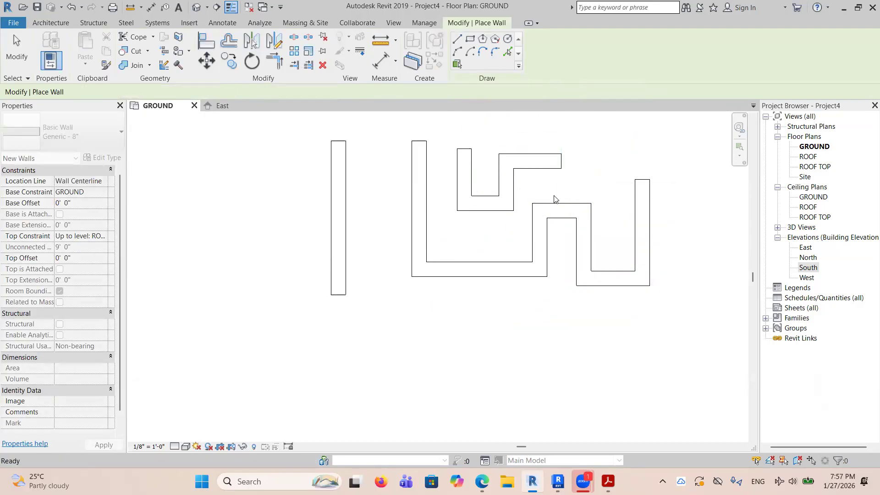
End the wall command and delete all trial walls beside the building.
scroll(555, 198, down, 5)
right_click(588, 217)
click(604, 229)
drag(601, 229, 478, 158)
key(Delete)
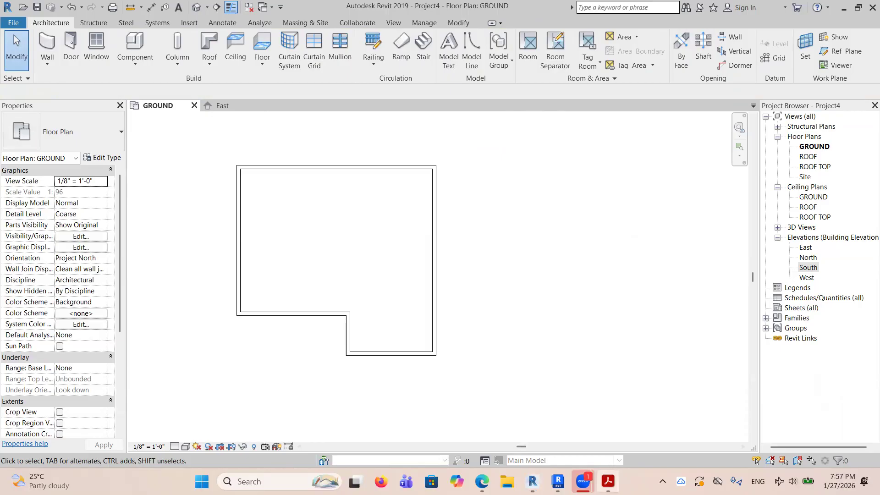
Switch to Acrobat to review the PDF's wall notes and interior wall layout, and return to the Revit 2019 GROUND plan.
click(608, 481)
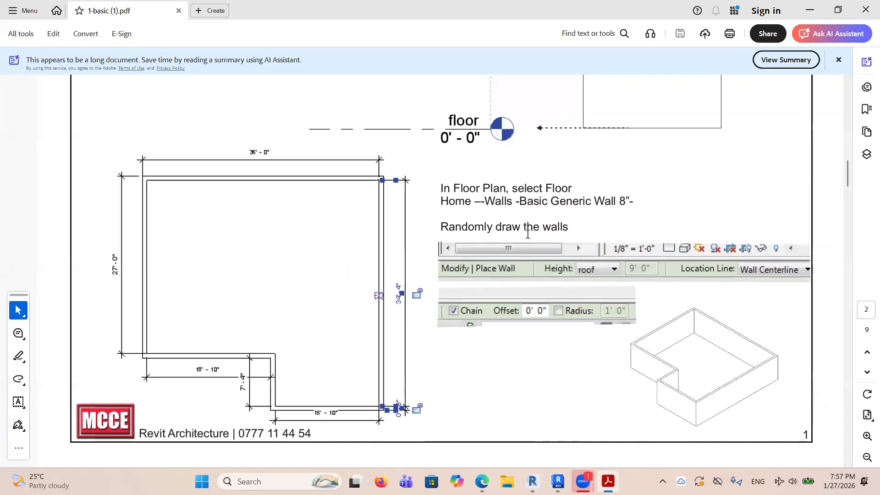
scroll(527, 233, down, 5)
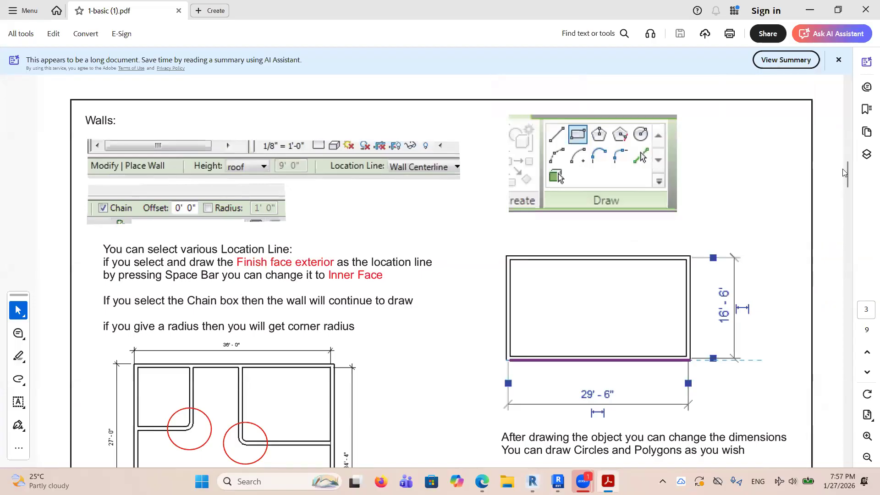
drag(846, 183, 844, 213)
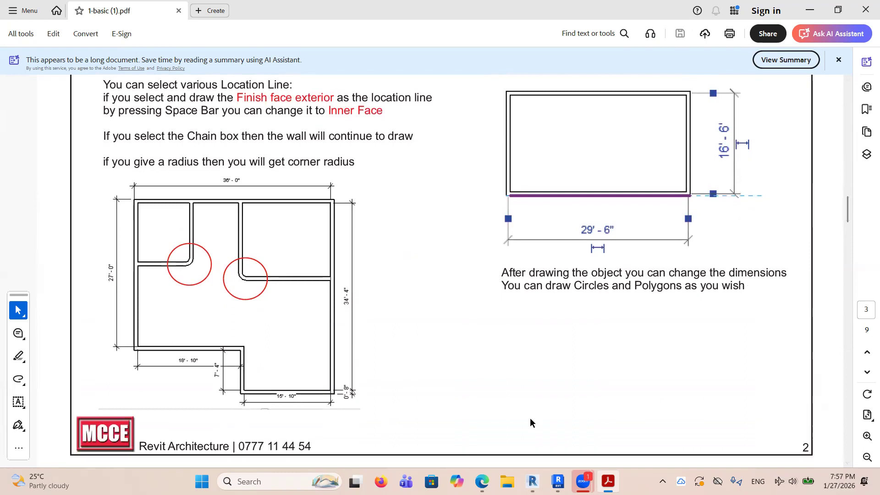
key(alt+Tab)
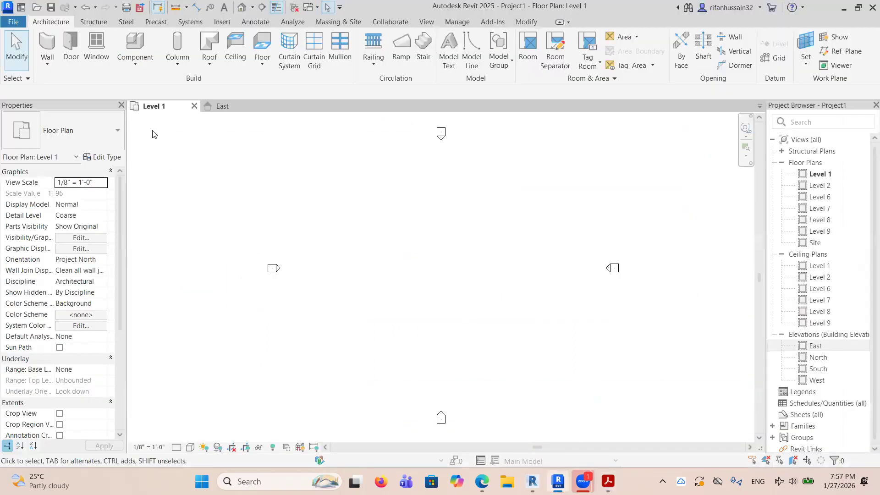
click(532, 482)
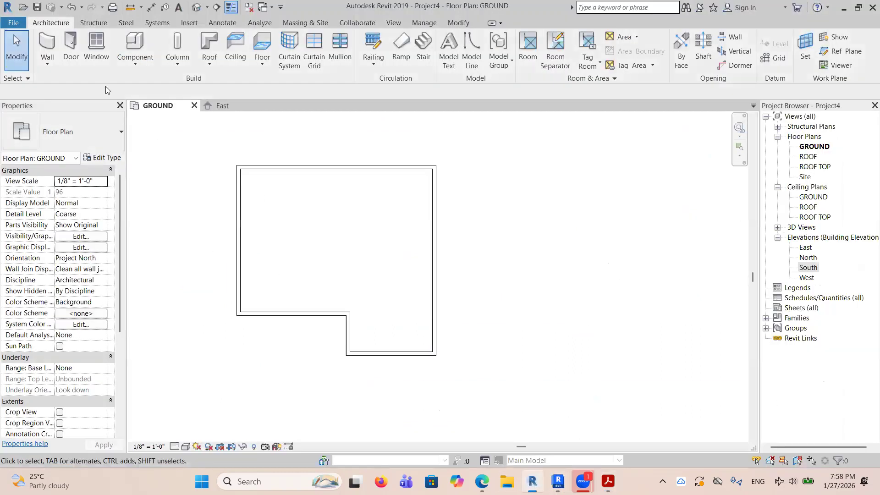
Draw L-shaped Generic - 8" interior walls enclosing the building's upper-left and upper-right corners, each about 11'-0" below the top wall.
click(47, 46)
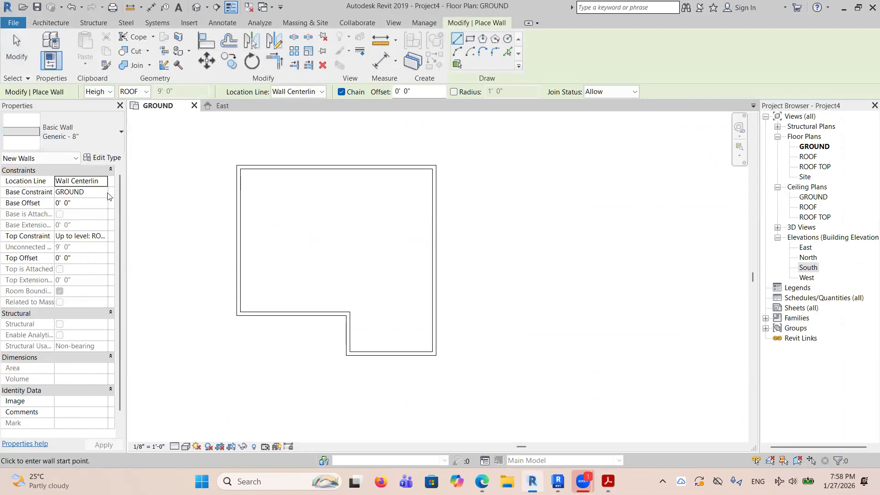
click(305, 167)
click(301, 227)
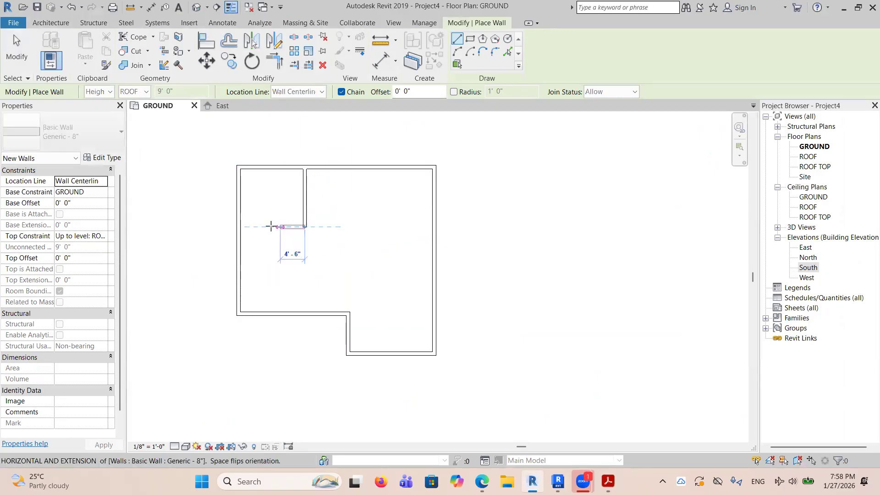
click(359, 168)
click(359, 227)
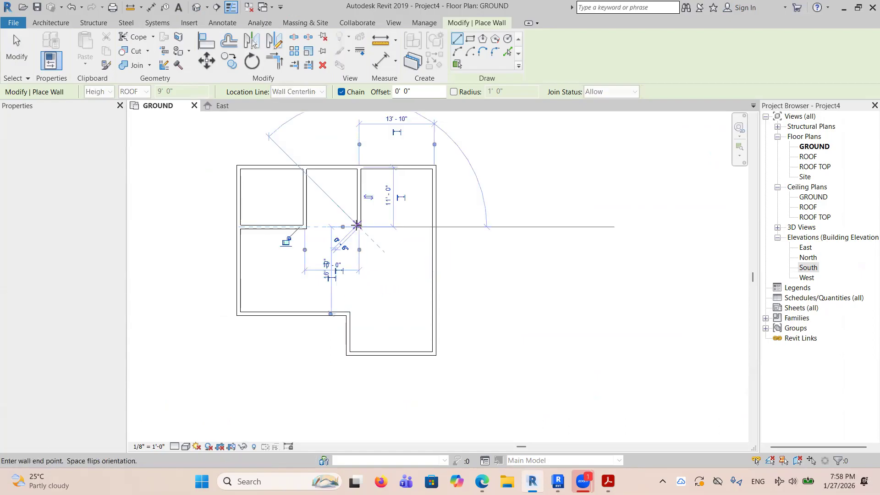
click(434, 227)
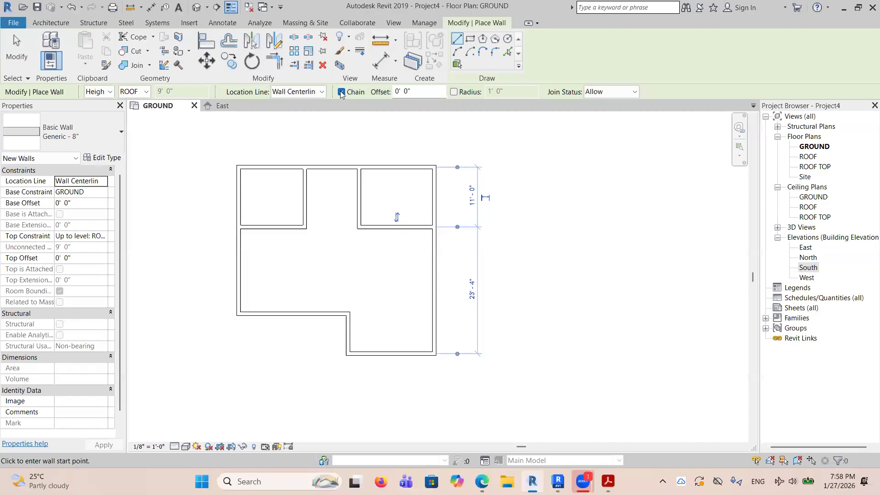
With Chain off, draw four separate end-to-end walls stepping down right of the building, including about 10'-0" and 9'-6" verticals and an 8'-6" bottom wall.
click(540, 172)
click(539, 226)
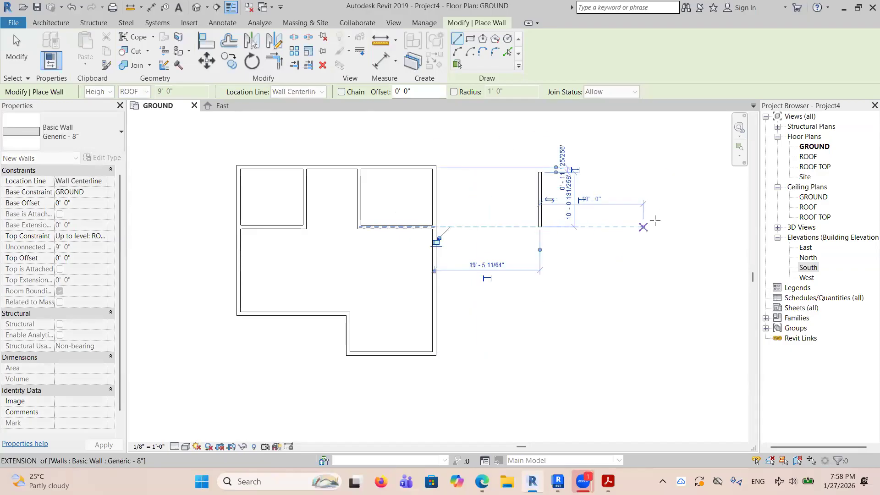
click(541, 225)
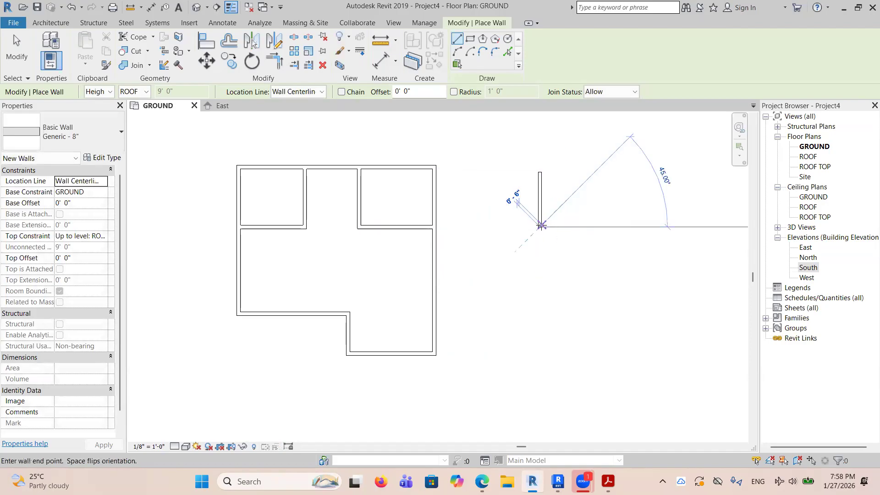
click(587, 227)
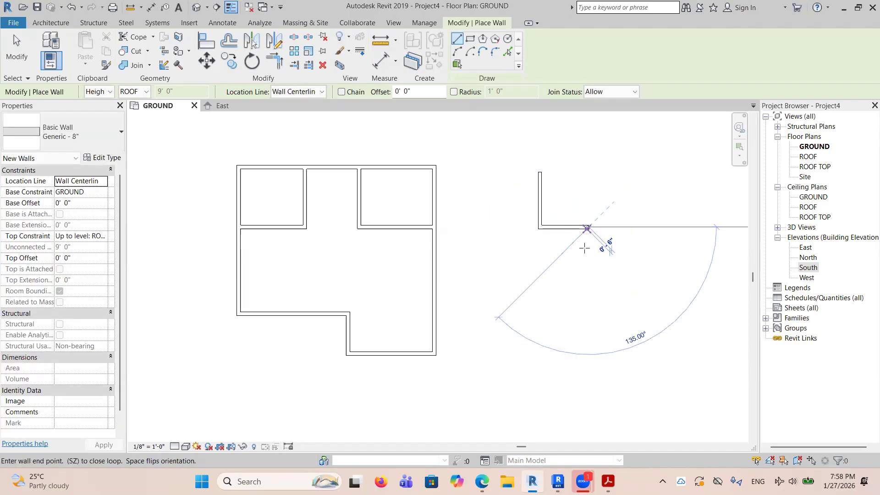
click(589, 279)
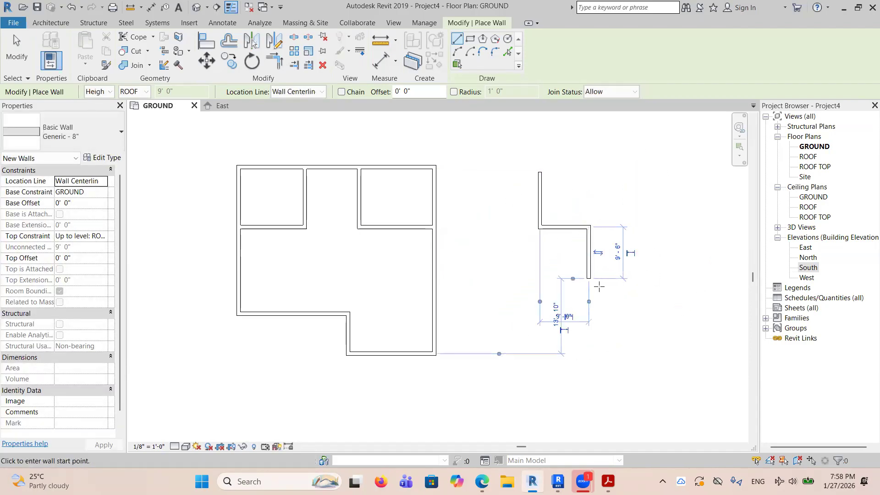
click(589, 278)
click(638, 272)
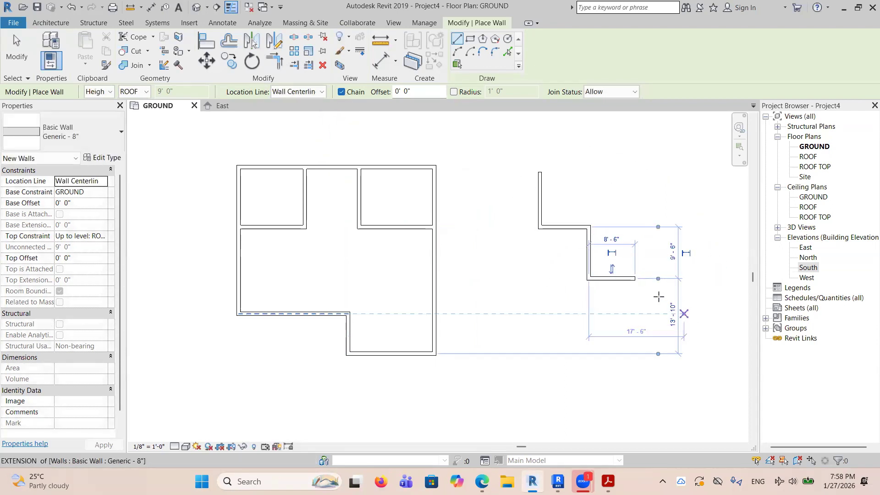
With Chain on, close the stepped outline with four continuous walls from its lower-right end, the first about 14'-0" upward.
click(635, 275)
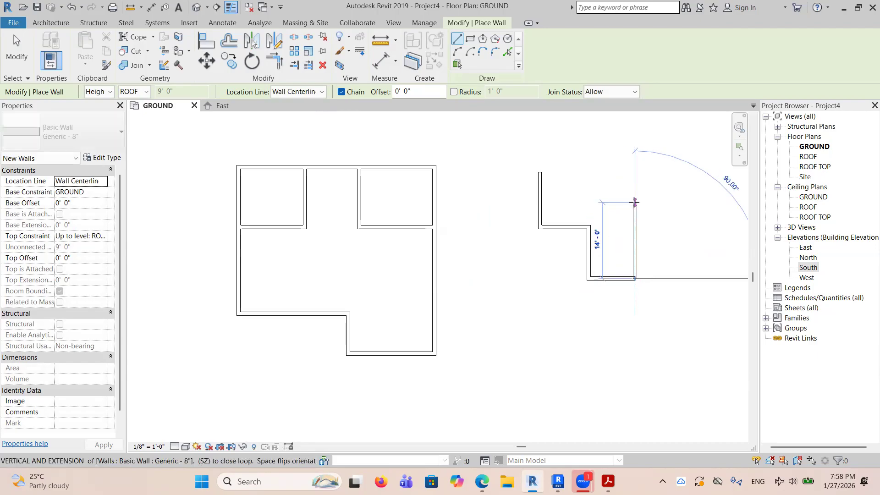
click(635, 202)
click(581, 202)
click(582, 173)
click(540, 172)
right_click(544, 176)
click(574, 182)
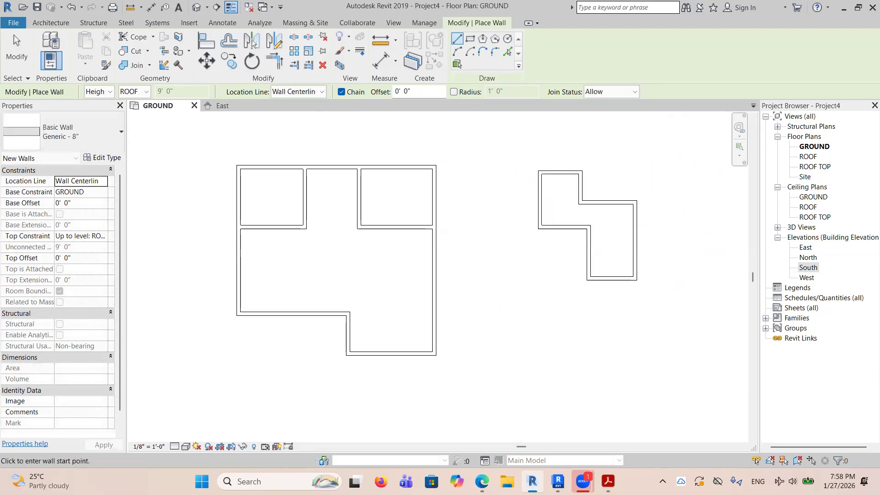
Switch to Acrobat and examine the PDF's Chain and Radius notes with the rounded-corner wall example.
click(608, 481)
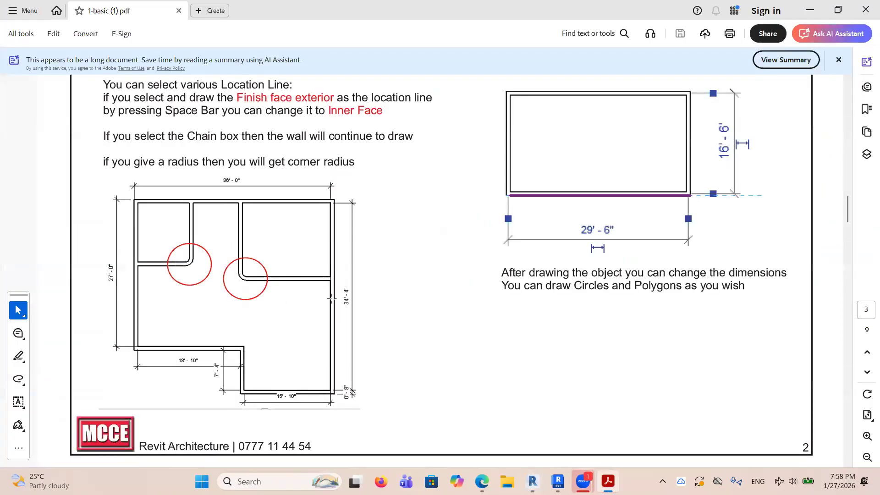
scroll(253, 186, up, 2)
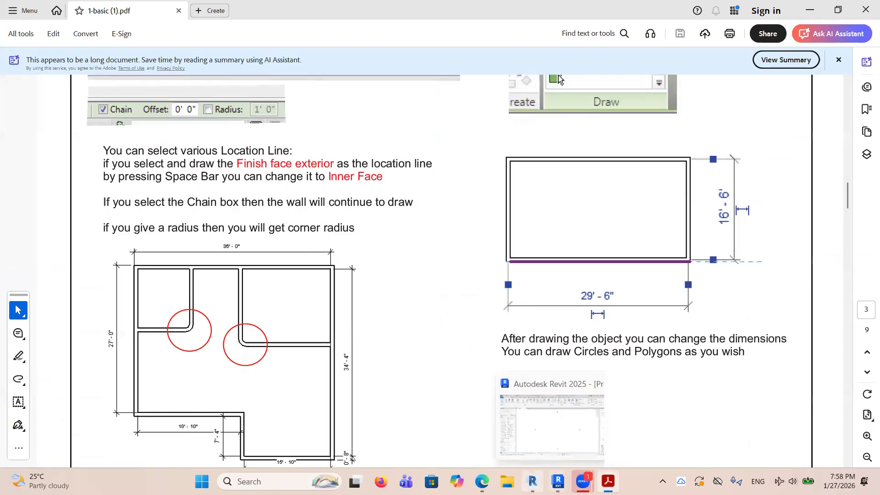
Switch to Revit and, with Radius 1'-0" enabled, draw a chained U-shaped wall about 9'-0" by 5'-6" against the building's right wall.
click(533, 482)
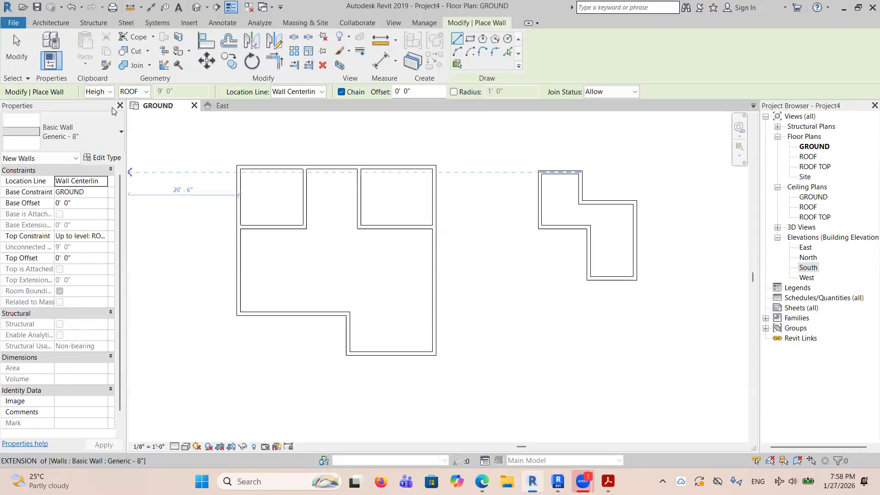
click(454, 93)
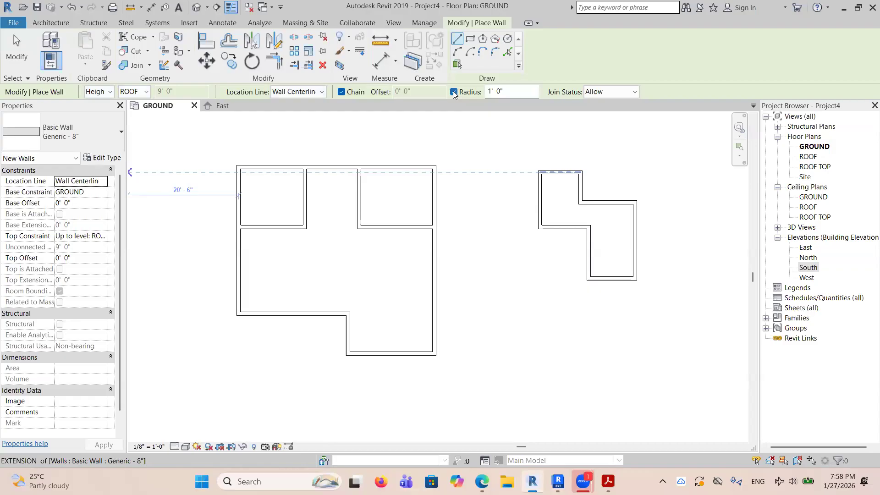
click(385, 254)
click(385, 284)
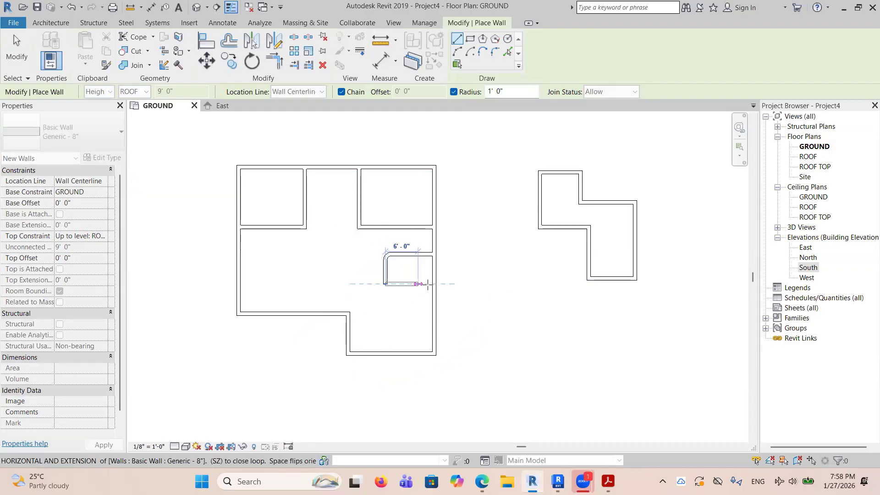
click(434, 285)
scroll(380, 281, up, 5)
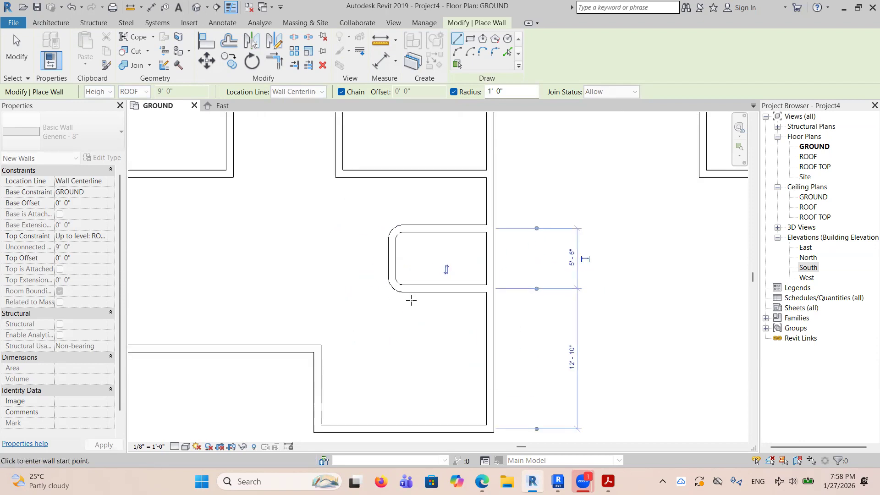
right_click(555, 224)
click(576, 235)
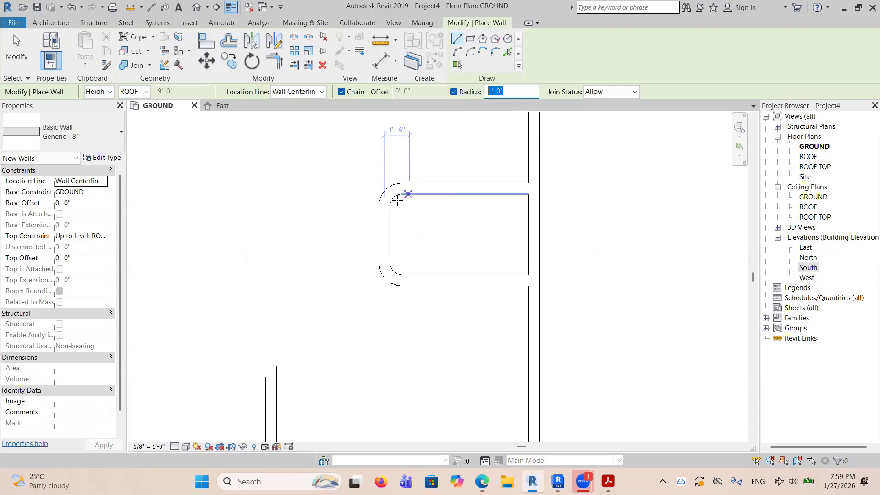
right_click(363, 164)
click(381, 167)
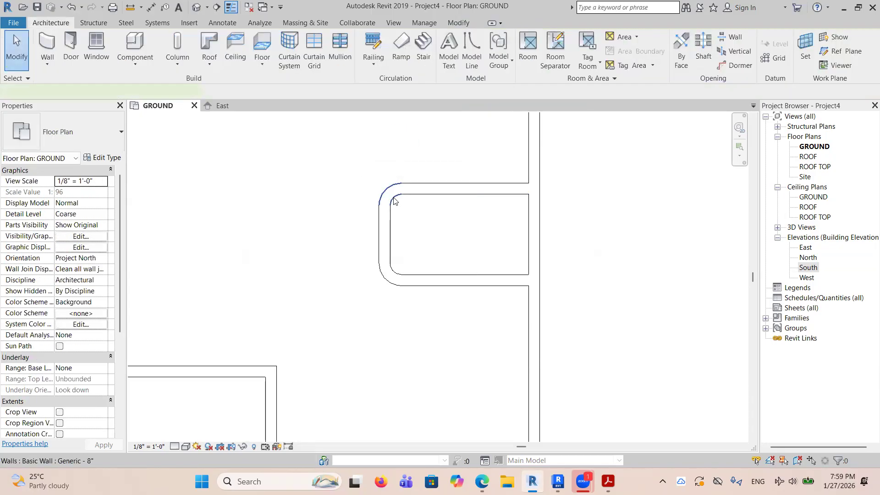
Set the radius of the U-shaped wall's upper rounded corner to 3'-0".
click(393, 200)
scroll(398, 205, up, 2)
scroll(398, 206, up, 2)
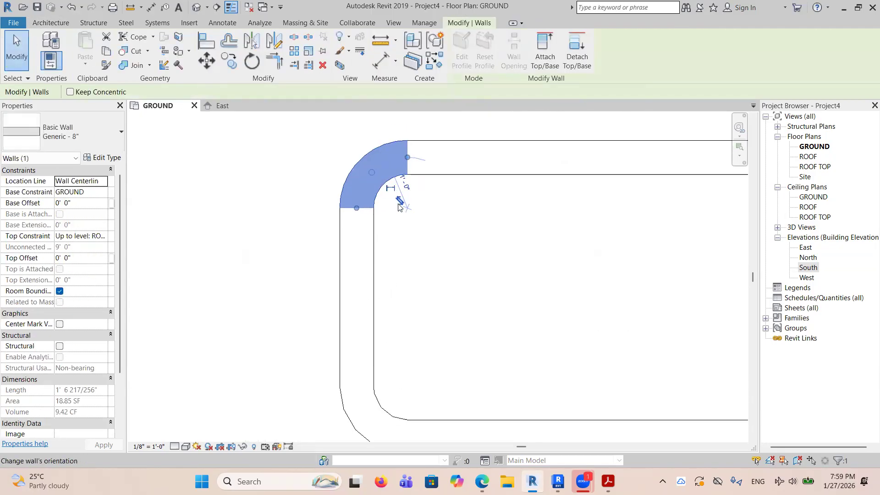
click(403, 183)
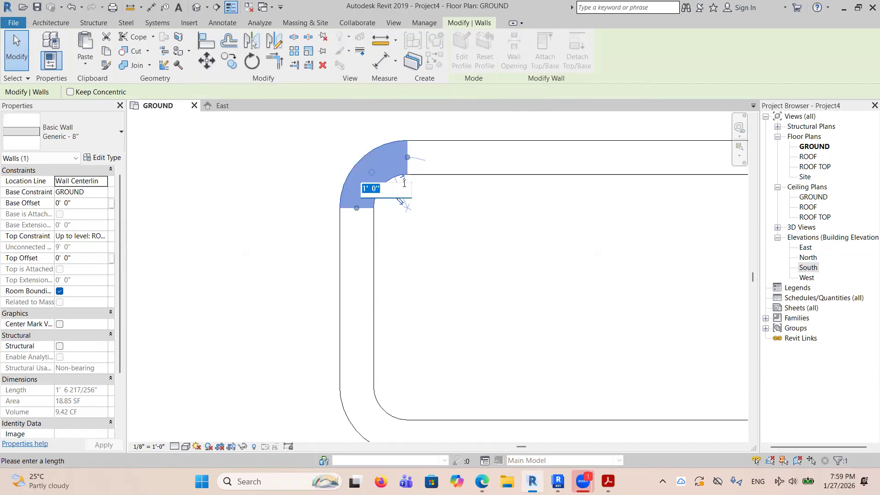
text(3)
key(Return)
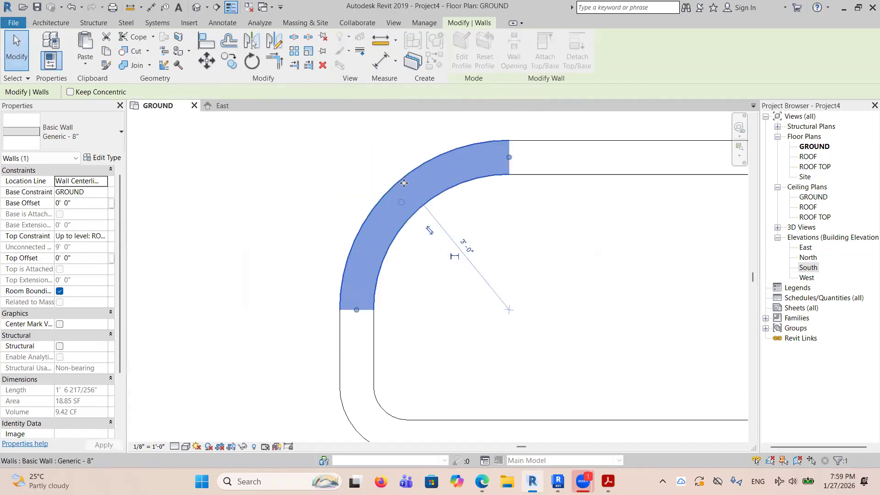
scroll(406, 197, down, 3)
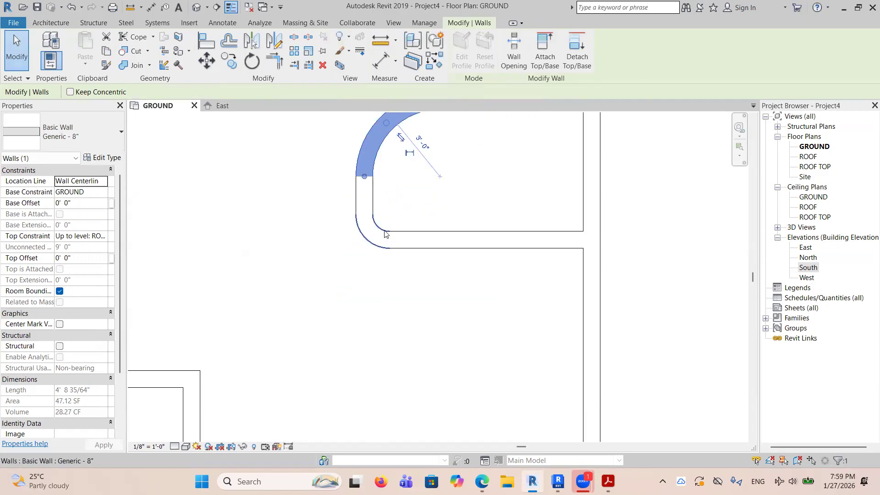
Set the radius of the U-shaped wall's lower rounded corner to 2'.
key(ctrl+z)
click(379, 212)
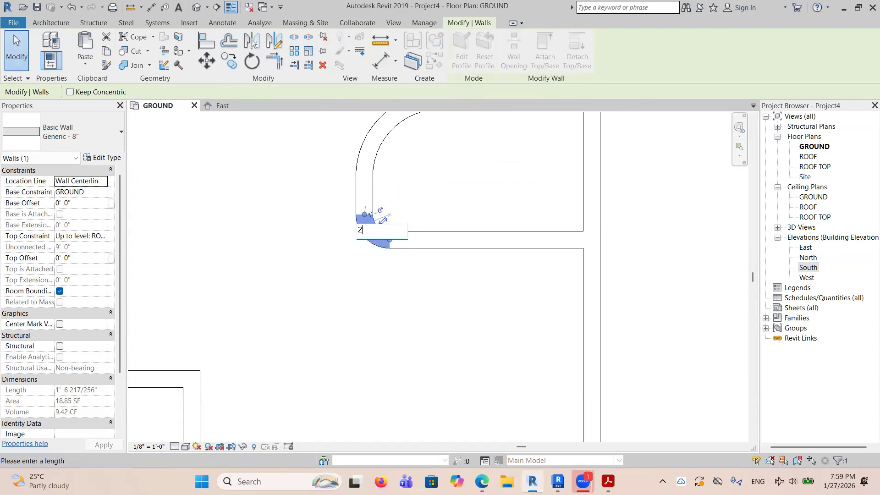
text(2)
key(Return)
scroll(409, 250, down, 4)
key(Escape)
Delete the L-shaped interior walls enclosing the building's upper-left corner.
scroll(405, 206, down, 2)
scroll(404, 206, up, 3)
scroll(345, 204, down, 3)
scroll(334, 190, up, 2)
click(301, 173)
key(Delete)
key(Escape)
scroll(336, 197, down, 3)
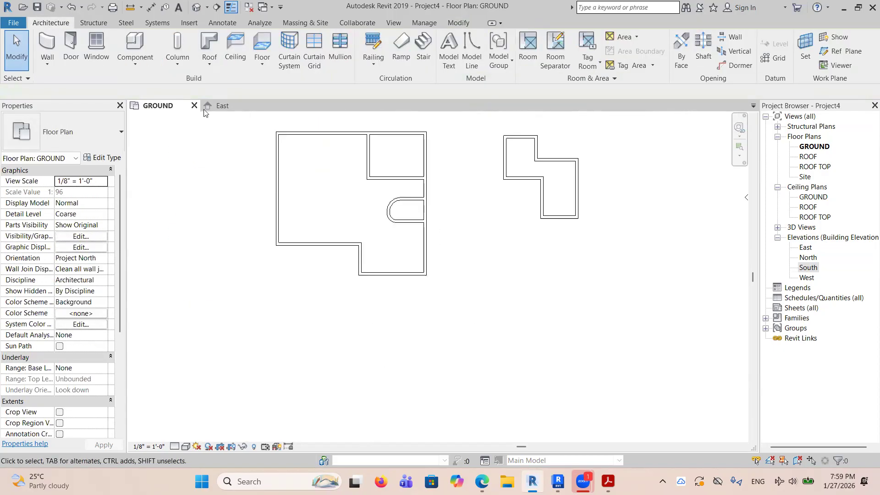
With Radius 1'-0" enabled, draw chained walls enclosing the building's upper-left corner, the vertical one about 15'-2" from the left wall.
click(47, 66)
click(52, 87)
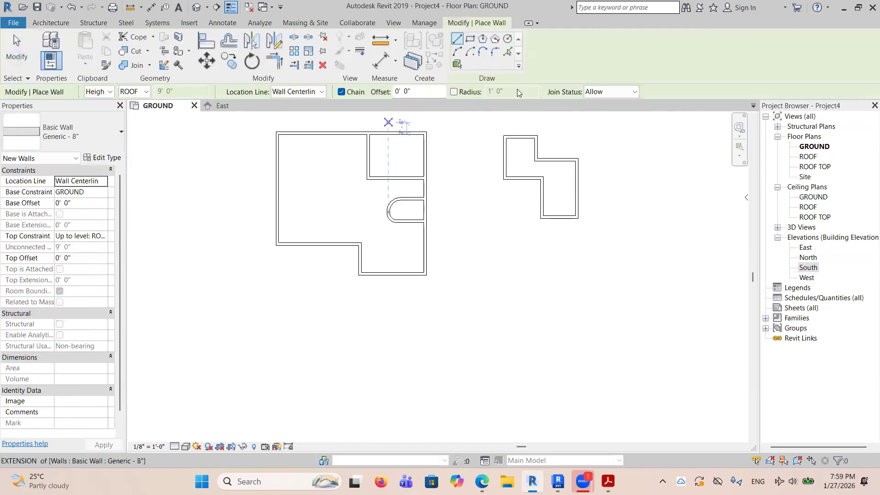
click(455, 92)
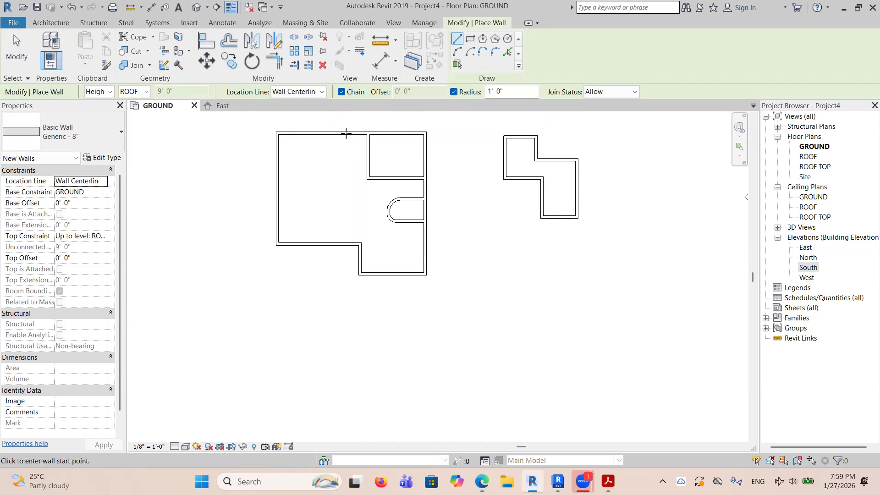
click(340, 134)
click(339, 193)
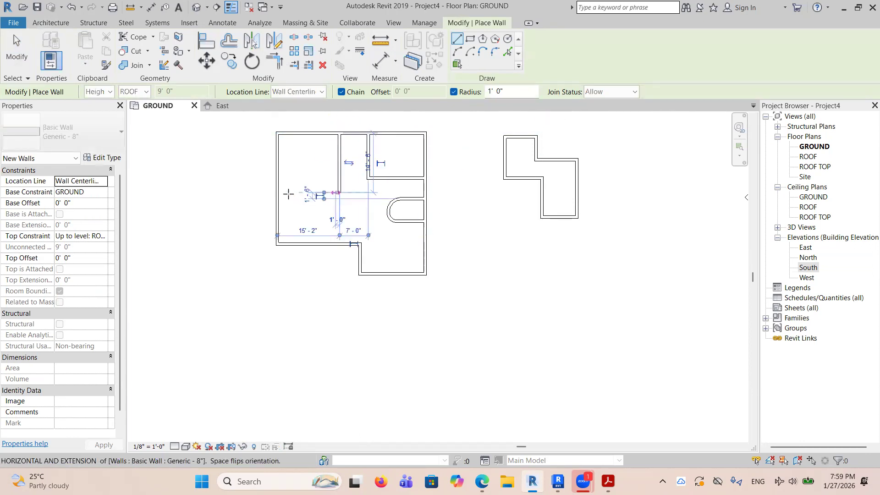
click(278, 192)
right_click(278, 193)
click(317, 205)
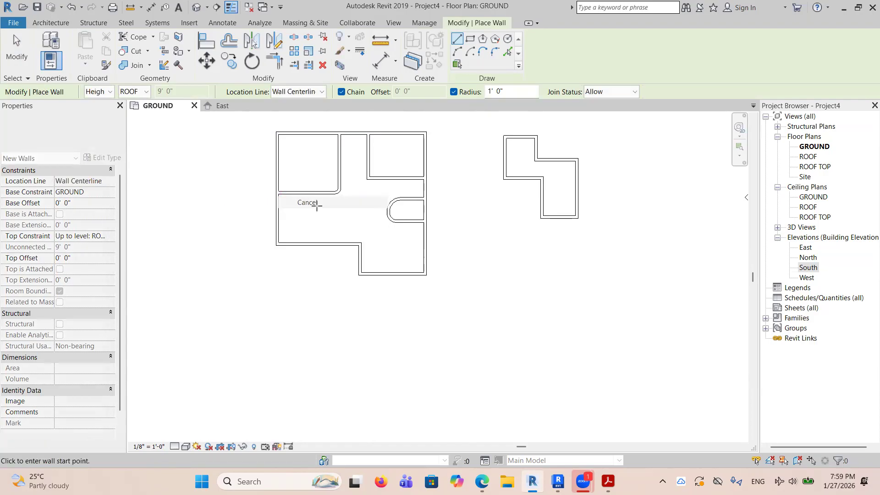
right_click(300, 153)
click(323, 162)
Set the radius of the new upper-left room's rounded wall corner to 3'.
click(338, 192)
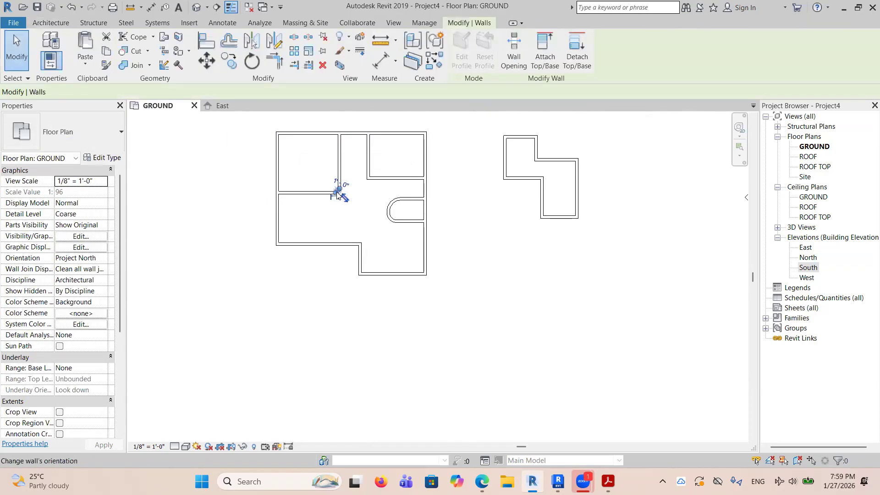
scroll(338, 192, up, 6)
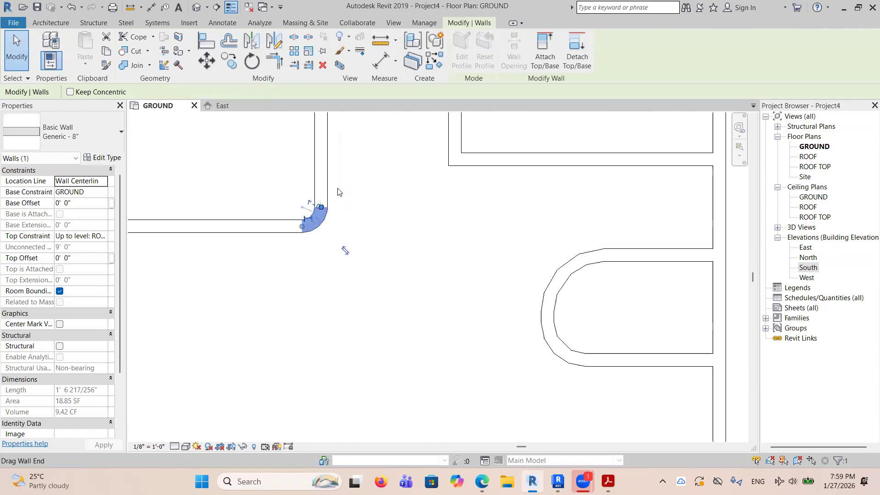
click(310, 202)
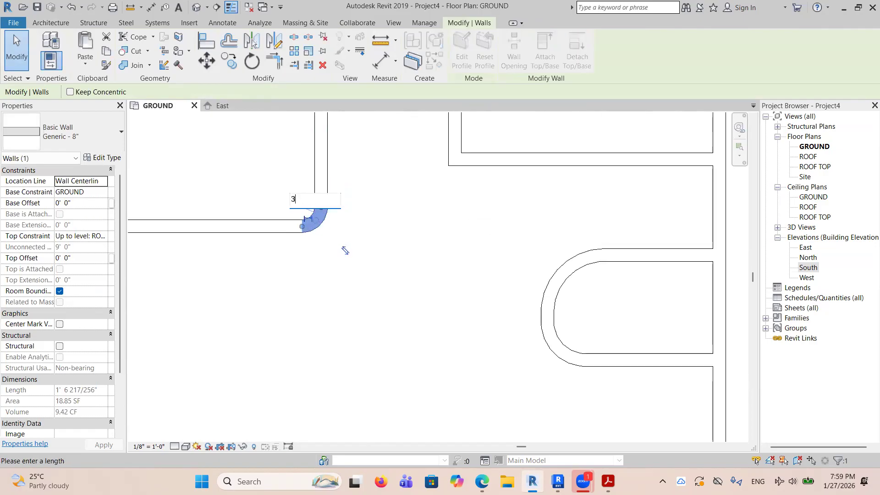
text(3)
key(Return)
key(Escape)
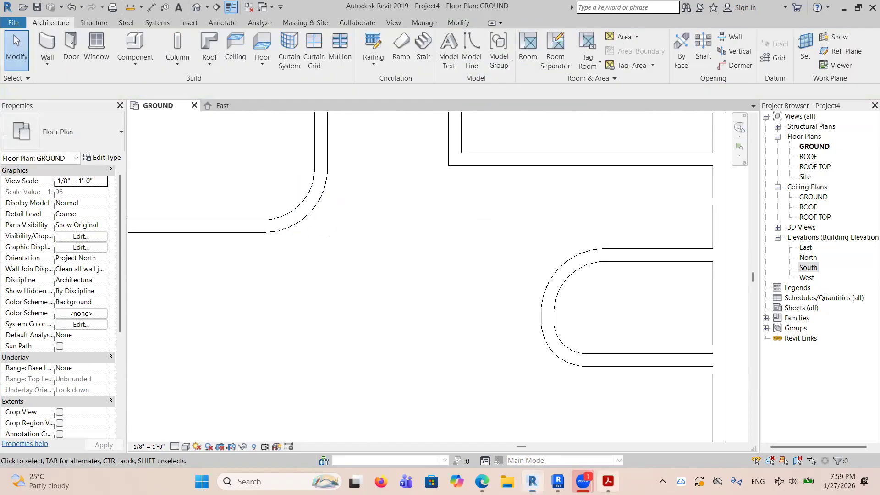
Read the PDF's Finish face exterior note in Acrobat and compare it with the Wall tool's Location Line options in Revit.
key(alt+Tab)
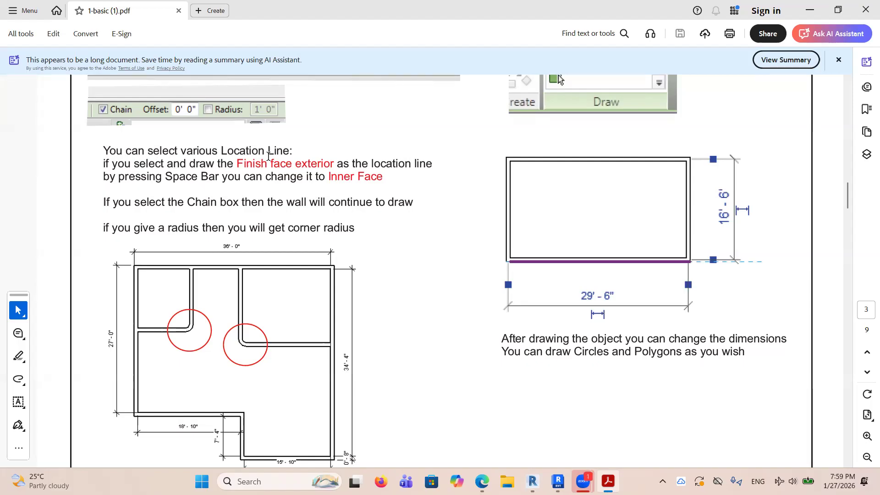
drag(234, 163, 338, 166)
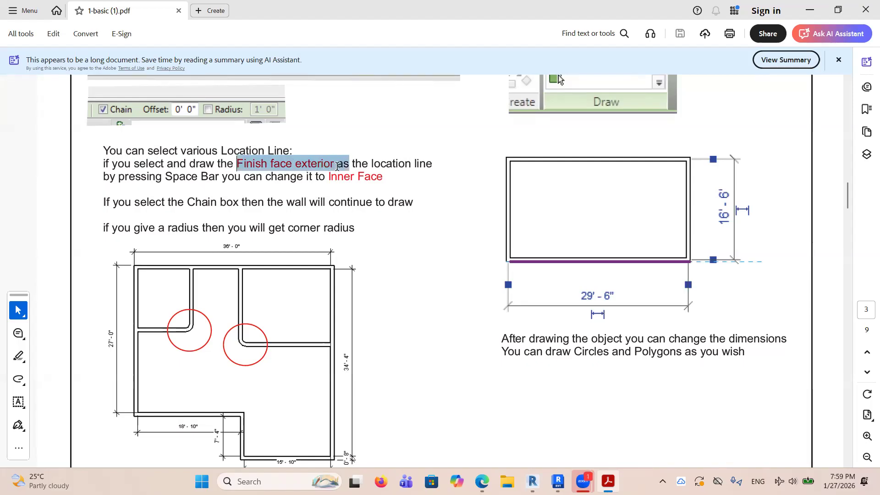
click(533, 481)
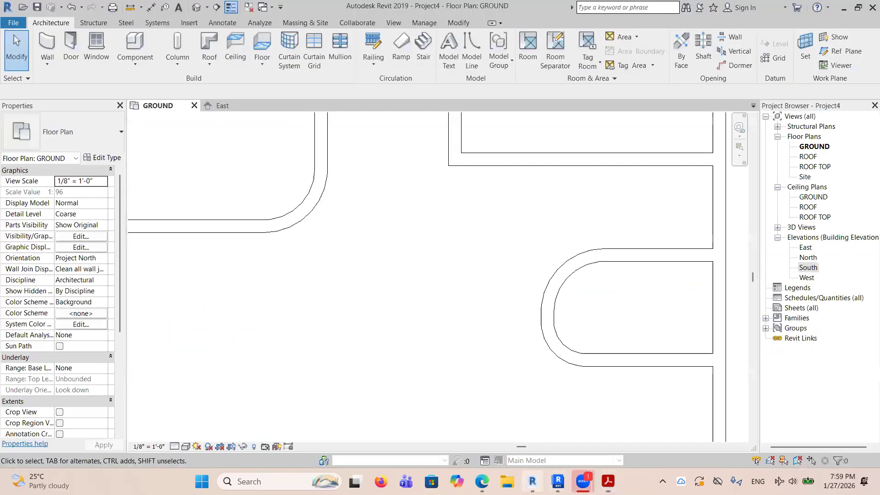
click(50, 42)
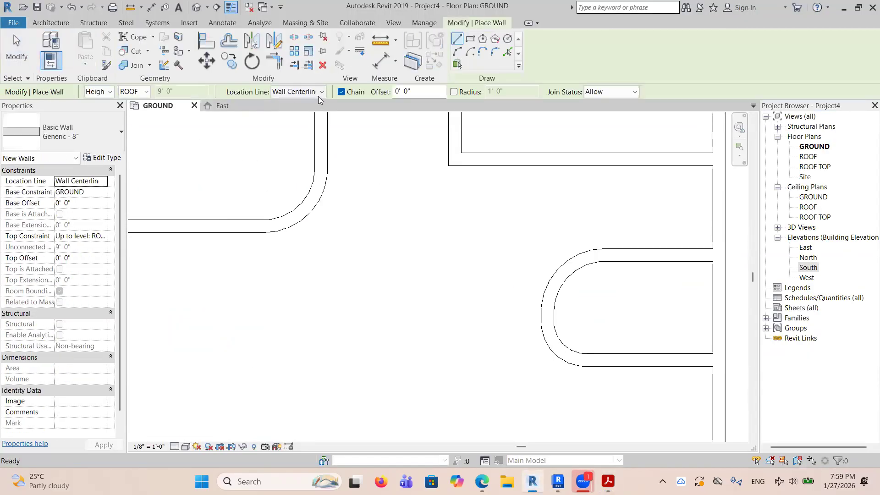
click(325, 94)
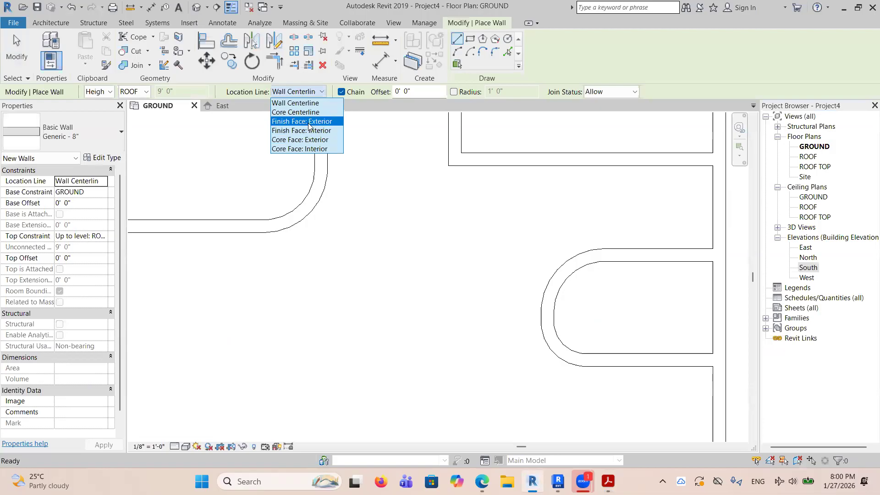
key(alt+Tab)
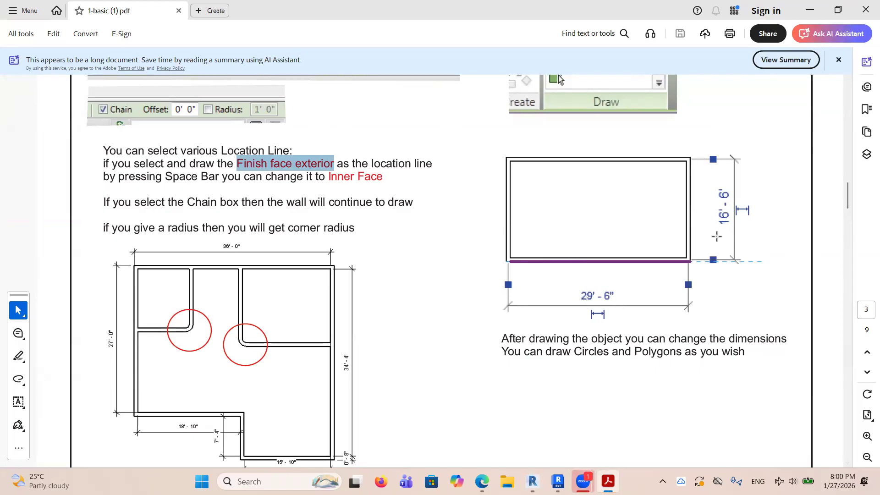
click(533, 481)
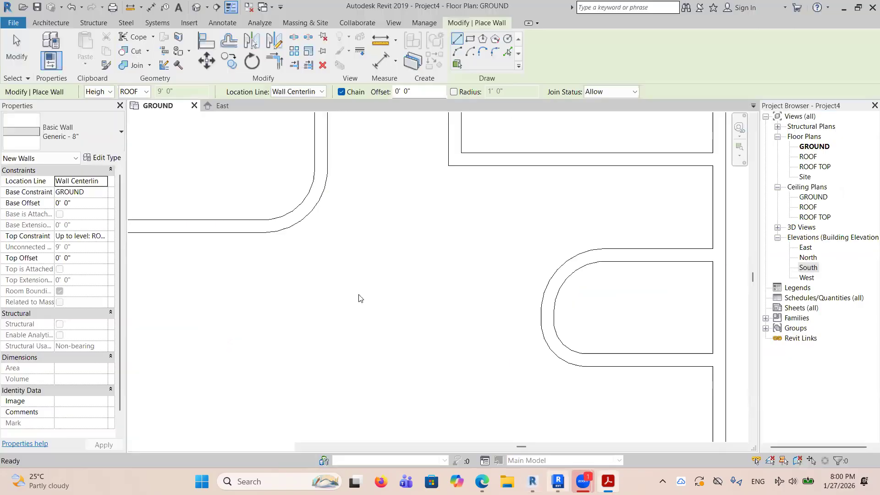
scroll(407, 250, down, 5)
scroll(415, 256, down, 3)
right_click(515, 256)
click(530, 267)
drag(550, 222, 606, 278)
drag(709, 248, 708, 248)
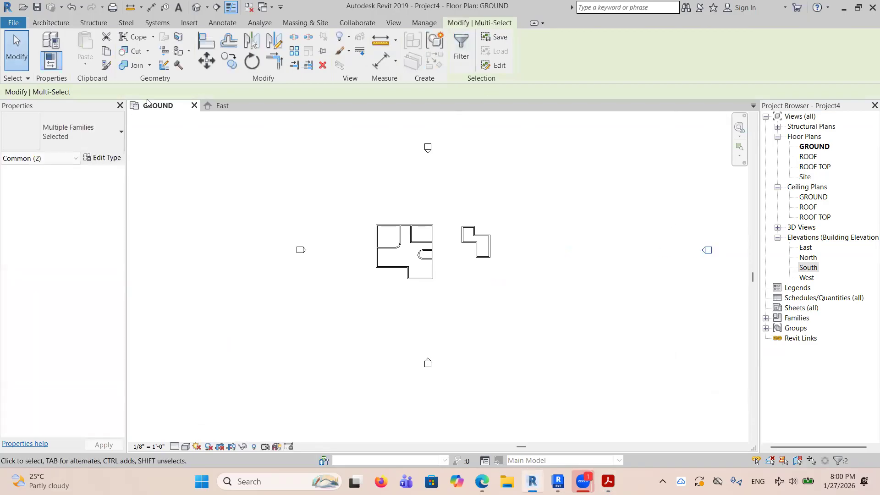
Draw a rectangle of Generic - 8" walls about 48'-4" by 20'-6" to the right of the stepped outline.
click(46, 24)
click(47, 46)
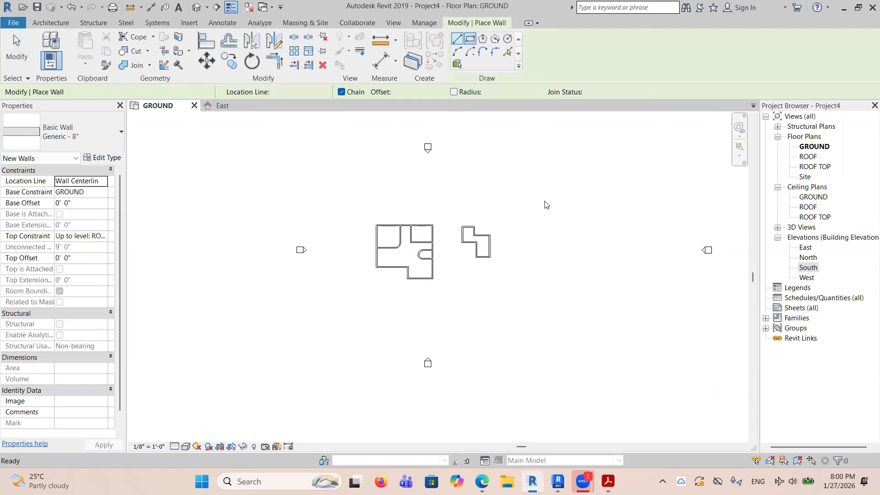
click(532, 236)
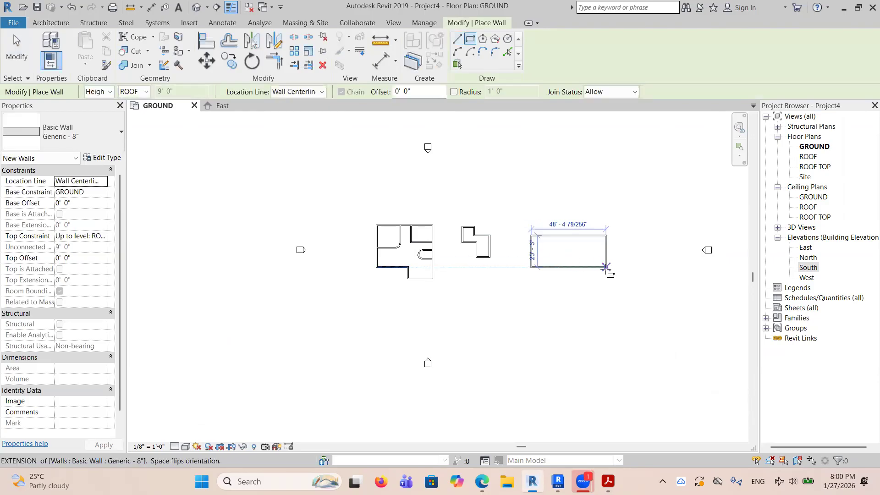
click(606, 267)
right_click(640, 237)
click(669, 244)
scroll(598, 238, up, 3)
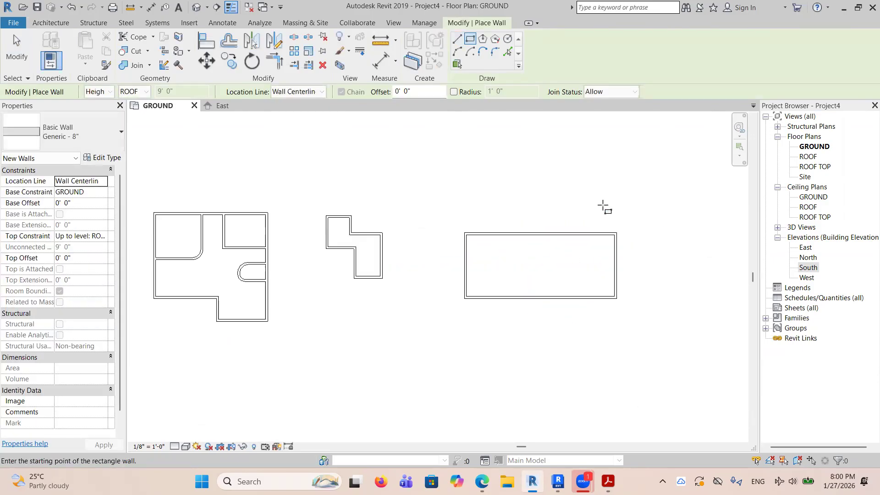
right_click(603, 206)
click(633, 213)
Set the rectangle's width to 26'-6" by moving its right wall.
click(615, 266)
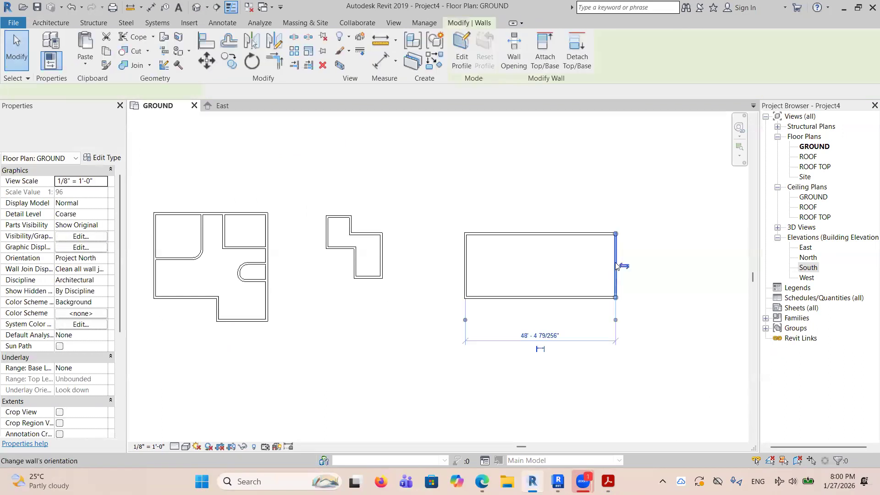
click(551, 337)
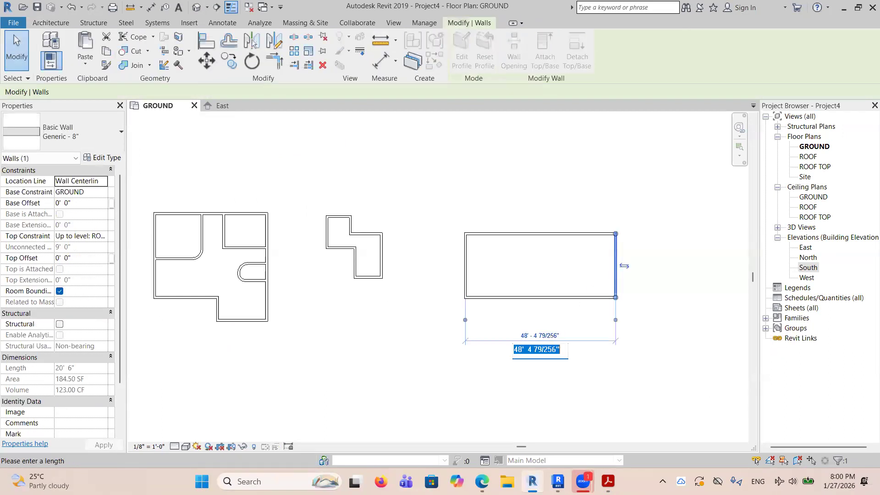
text(26 6)
key(Return)
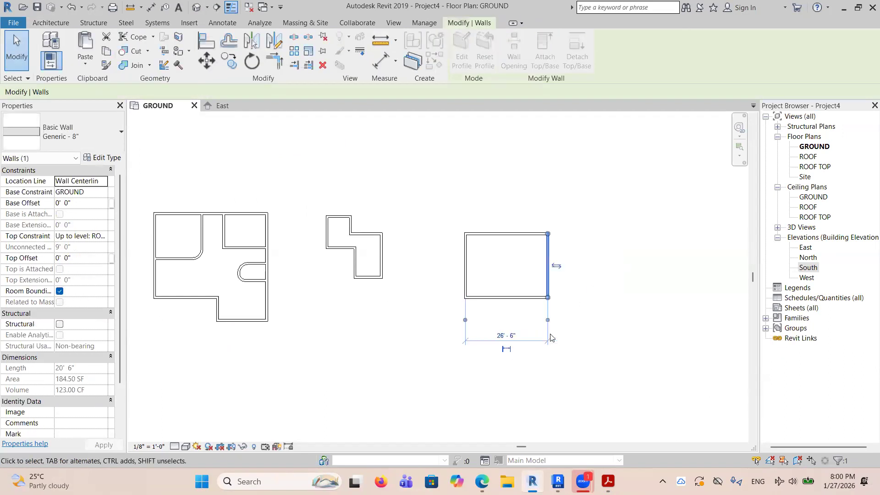
key(Escape)
Set the rectangle's height to 16'-6" by moving its lower wall.
click(540, 298)
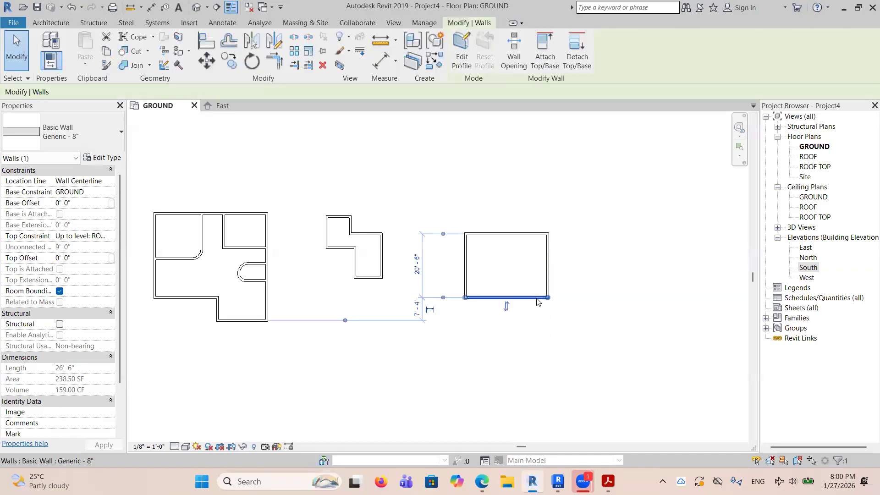
click(417, 266)
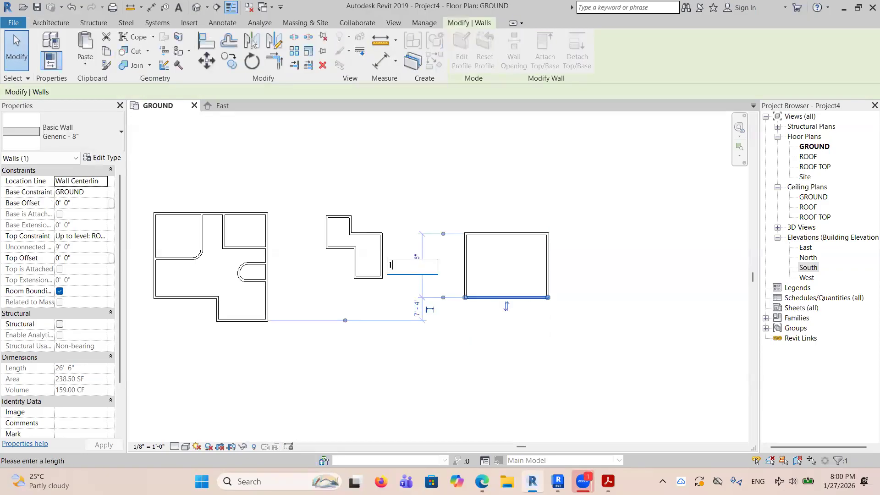
key(Return)
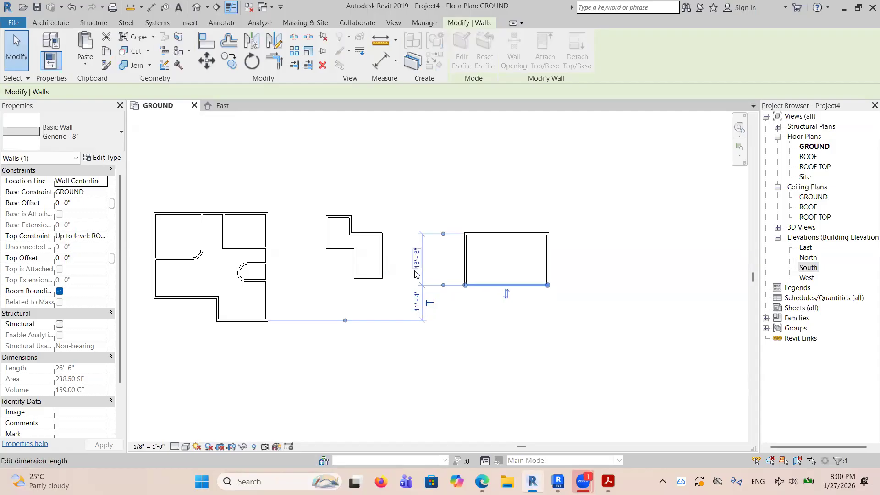
key(Escape)
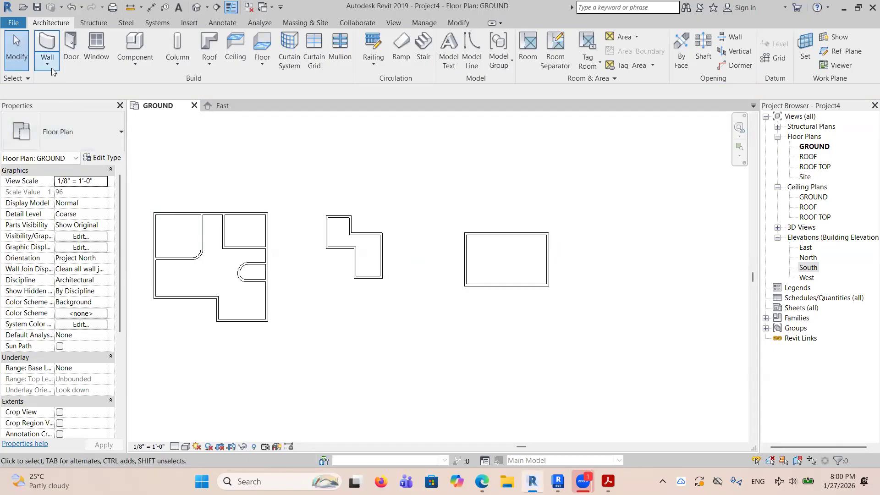
Delete all the walls in the GROUND floor plan.
drag(612, 347, 143, 186)
key(Delete)
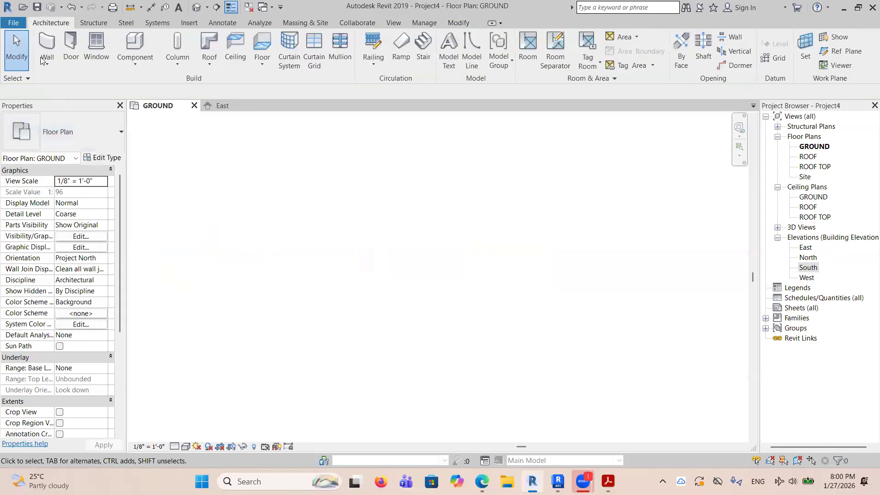
Draw a rectangle of Generic - 8" walls about 76' by 44' between the elevation markers, with an Unconnected top constraint and 20' height.
click(47, 64)
click(53, 79)
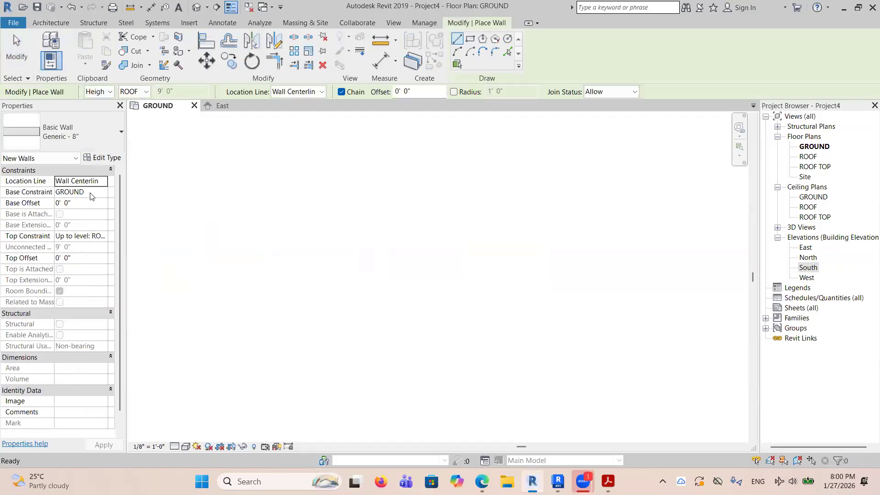
click(87, 235)
click(103, 236)
click(76, 247)
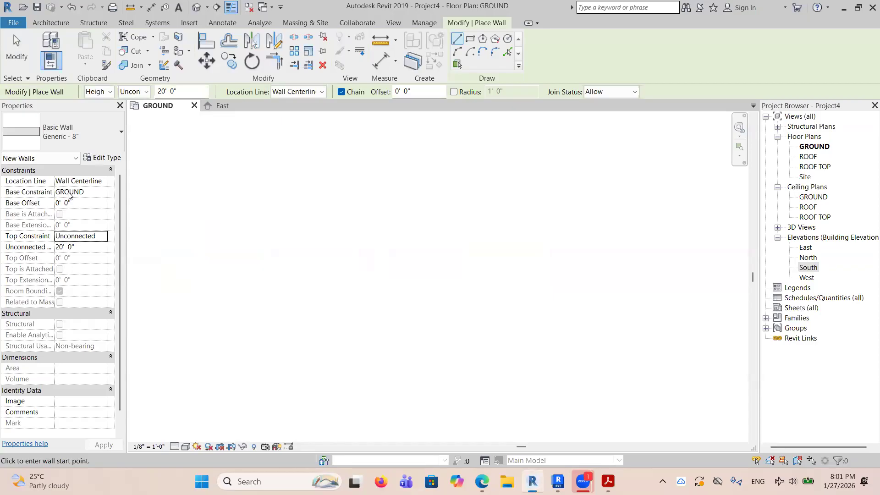
click(470, 38)
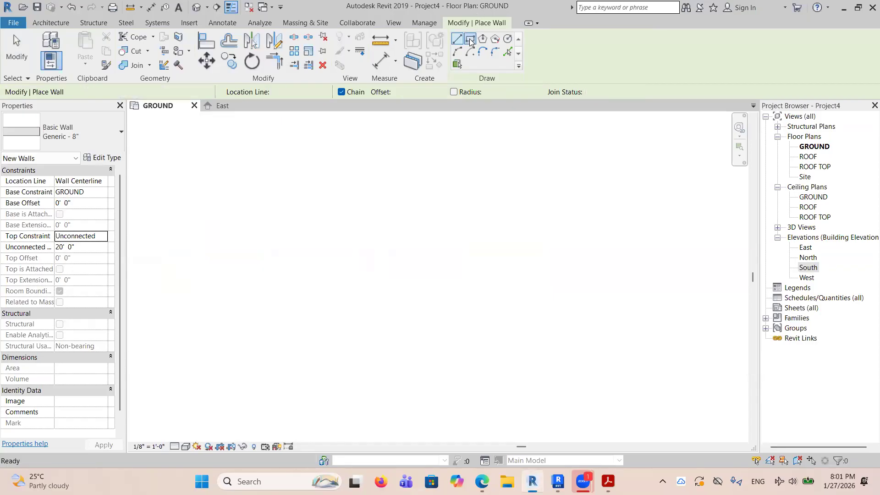
click(307, 219)
click(396, 269)
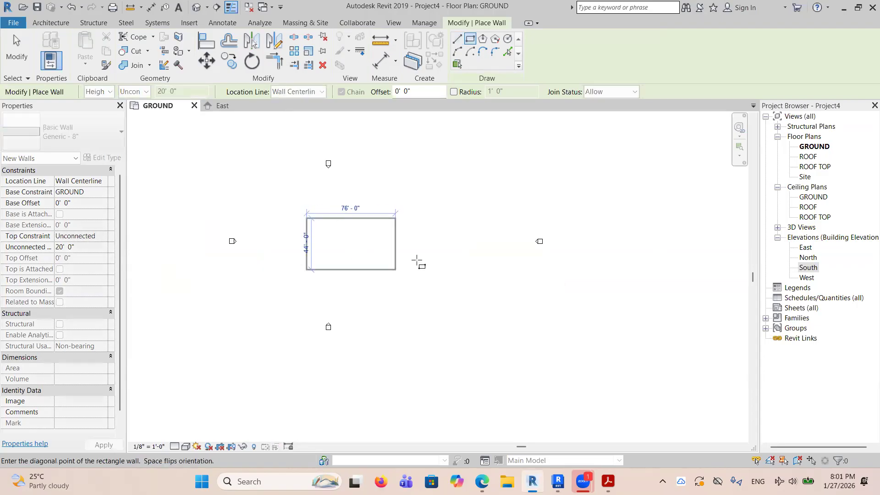
right_click(447, 209)
click(460, 213)
In the East elevation, select the four walls and set their top constraint to Up to level: ROOF.
click(223, 106)
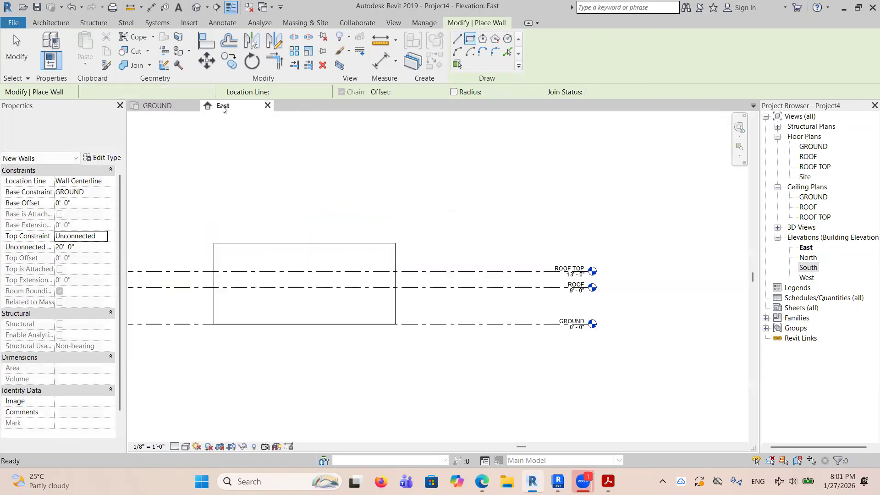
scroll(532, 211, down, 2)
scroll(316, 289, up, 4)
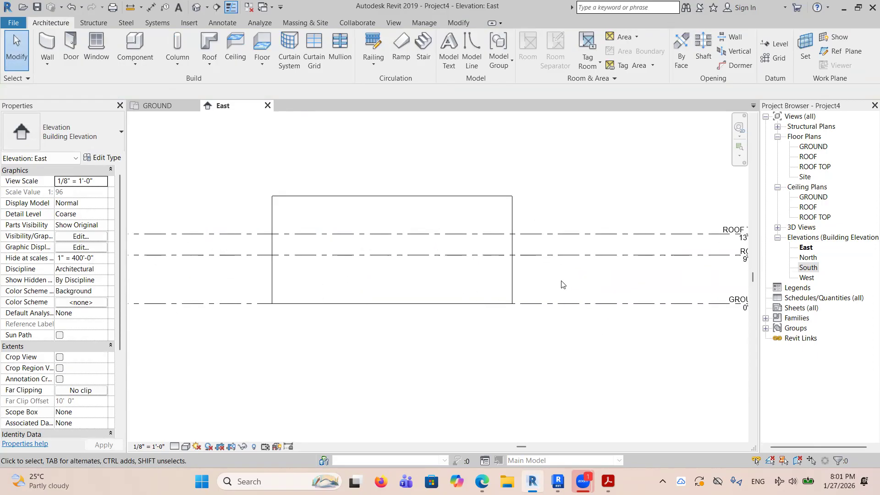
drag(349, 281, 248, 277)
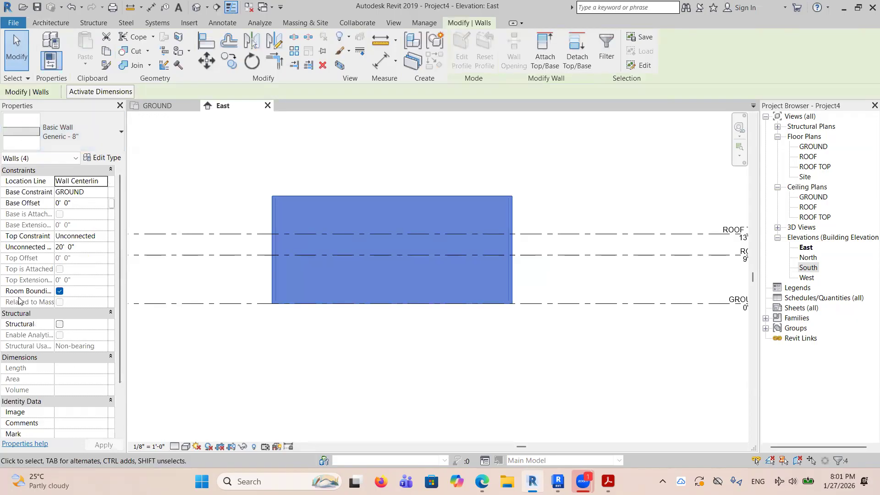
click(103, 237)
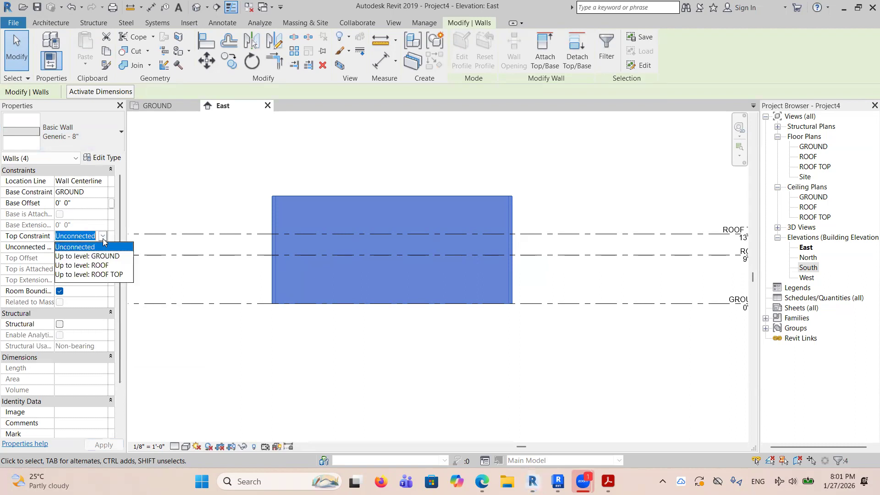
click(91, 266)
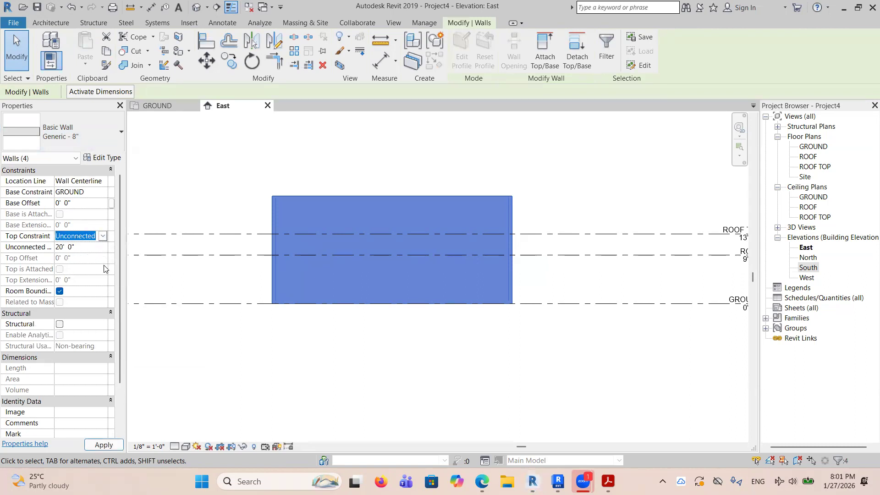
click(569, 165)
drag(540, 273, 240, 272)
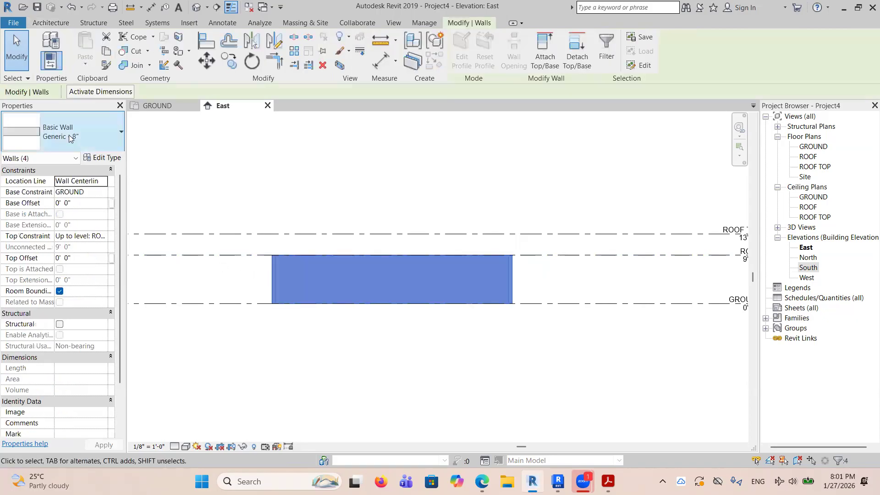
click(105, 236)
click(104, 235)
click(92, 268)
click(366, 171)
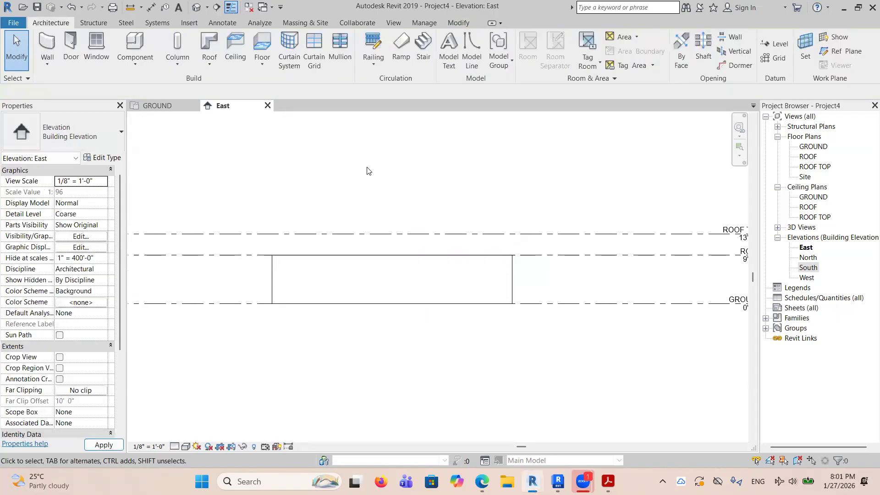
scroll(460, 234, down, 3)
scroll(460, 234, down, 1)
drag(502, 284, 353, 195)
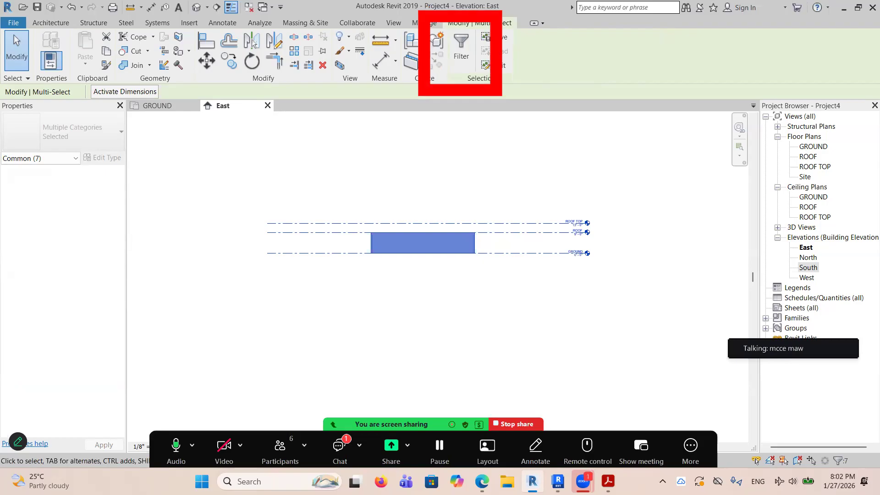
key(Escape)
scroll(419, 253, up, 2)
drag(388, 242, 313, 244)
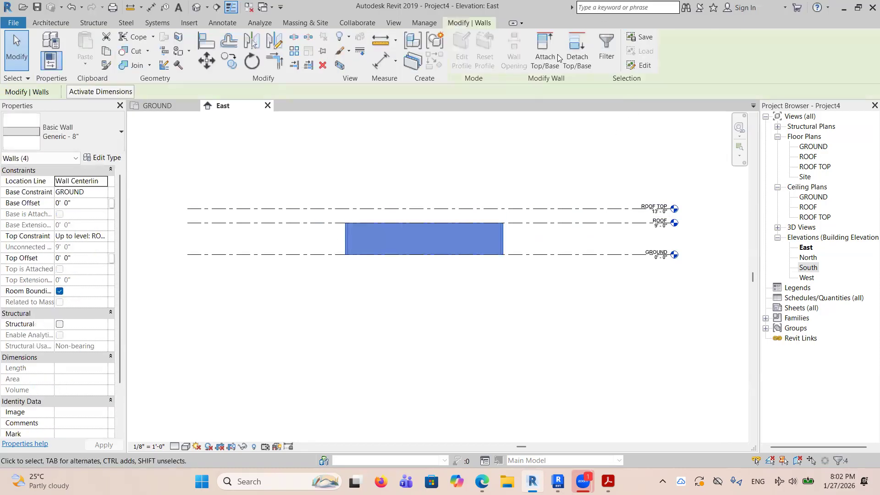
click(611, 47)
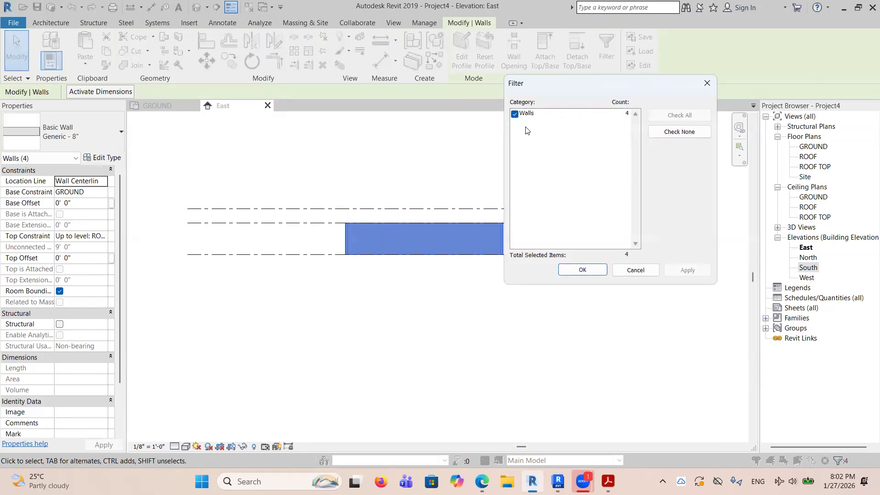
click(634, 274)
click(601, 339)
Select walls and levels together, filter Levels out of the selection, and view the selected walls in the GROUND floor plan.
drag(602, 342, 383, 180)
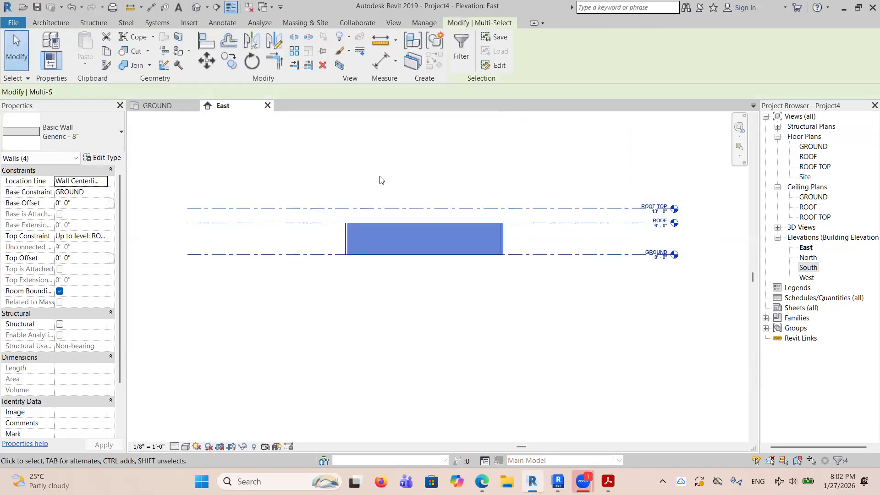
click(461, 51)
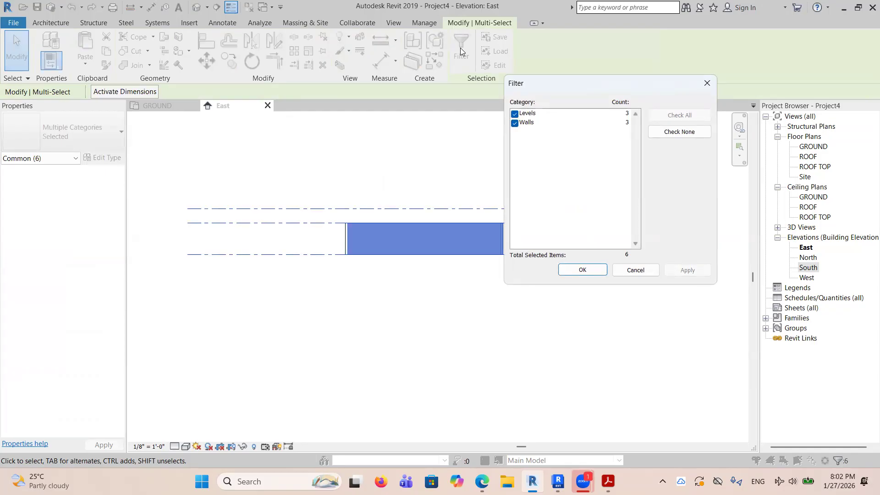
click(514, 113)
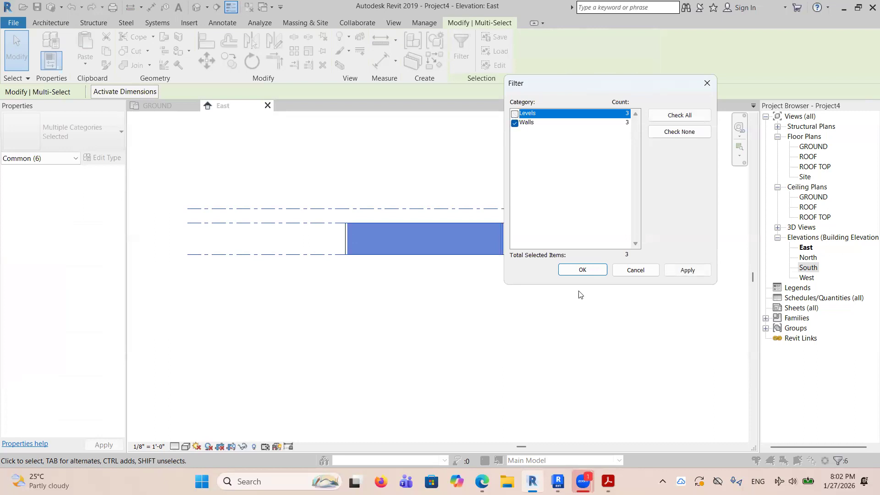
click(582, 270)
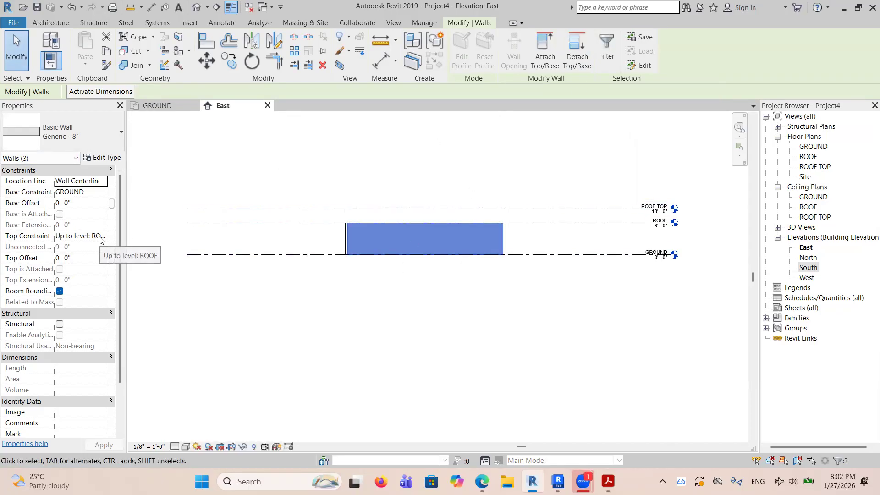
click(157, 106)
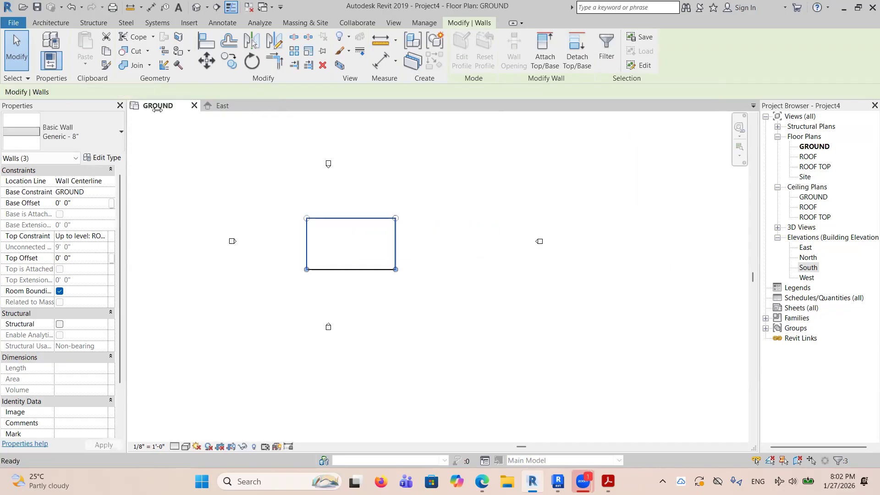
Switch to Acrobat and review the PDF's wall exercises, including the outline dimensions, Location Line notes, resizable rectangle and arc examples.
click(608, 482)
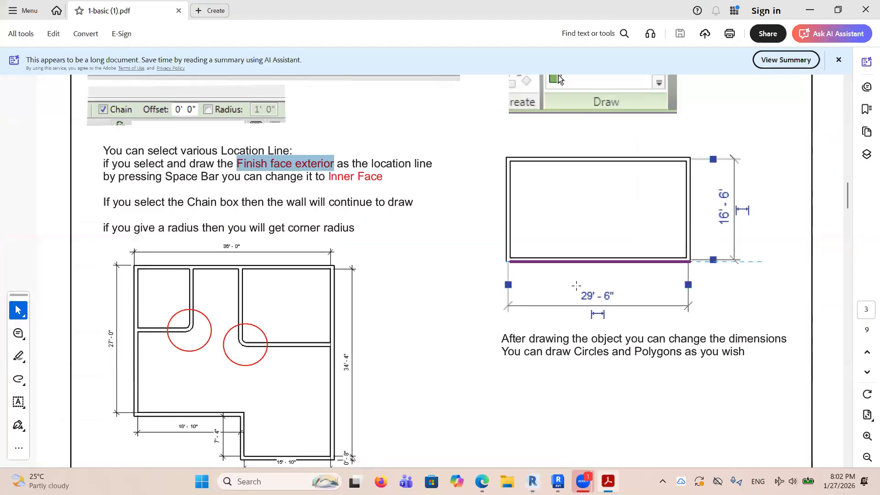
scroll(577, 285, down, 20)
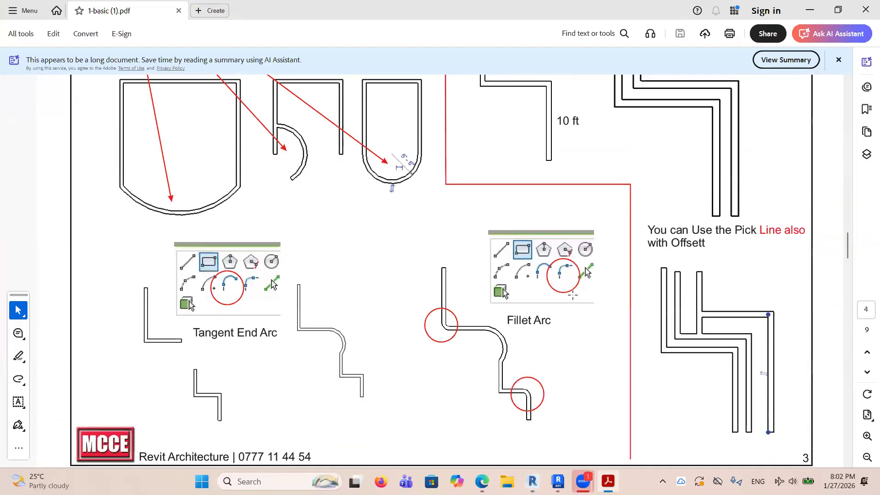
scroll(465, 257, up, 20)
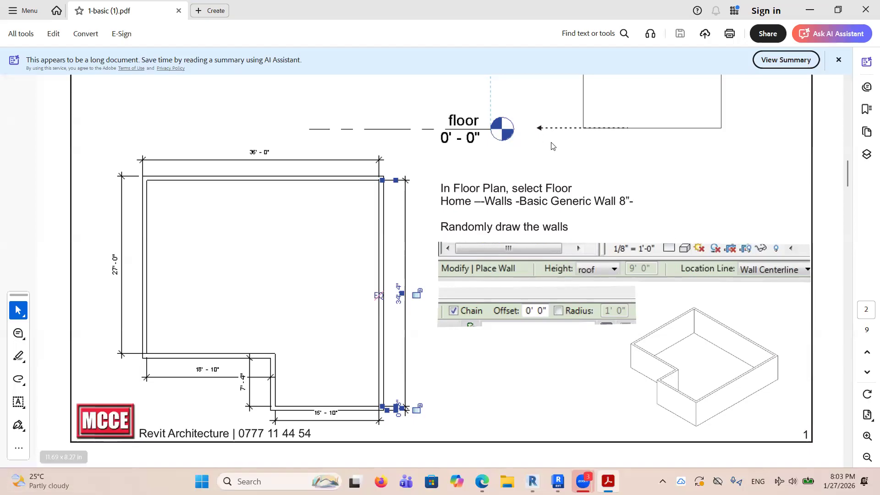
scroll(613, 226, down, 10)
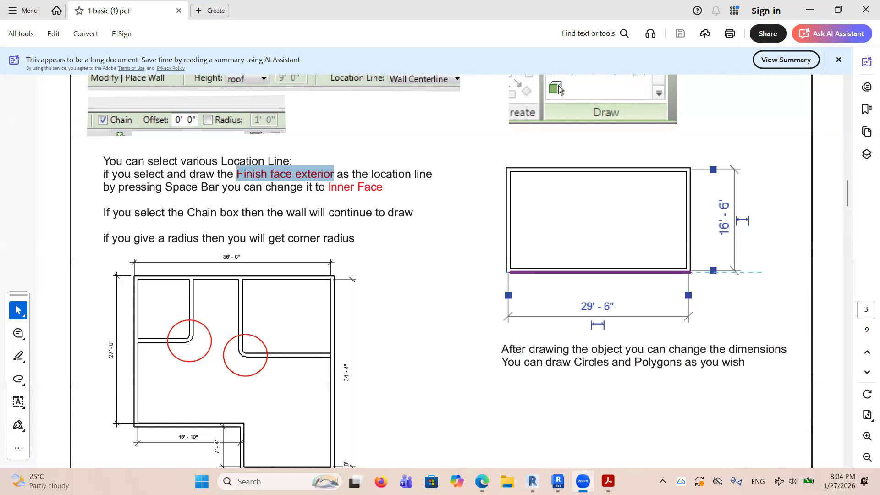
click(533, 481)
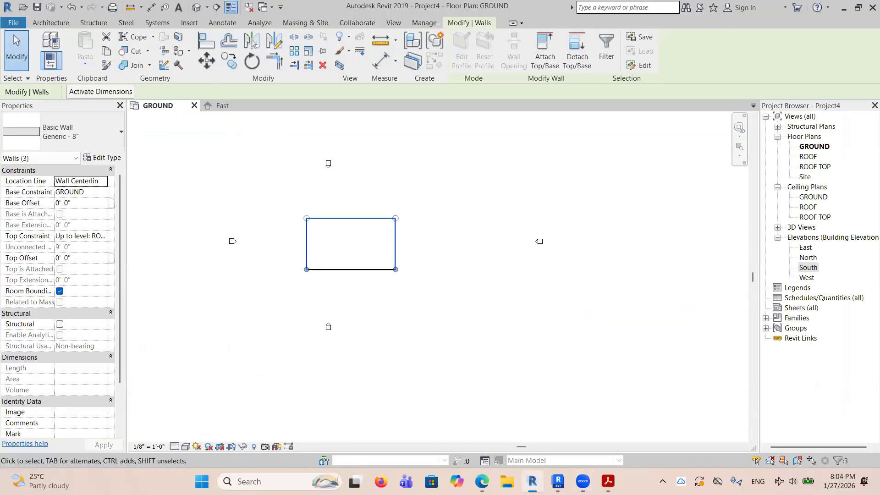
click(470, 289)
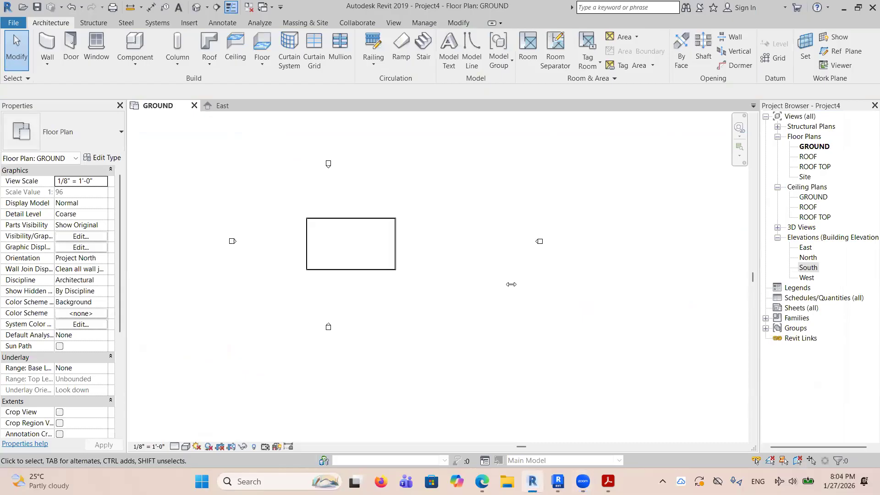
click(608, 482)
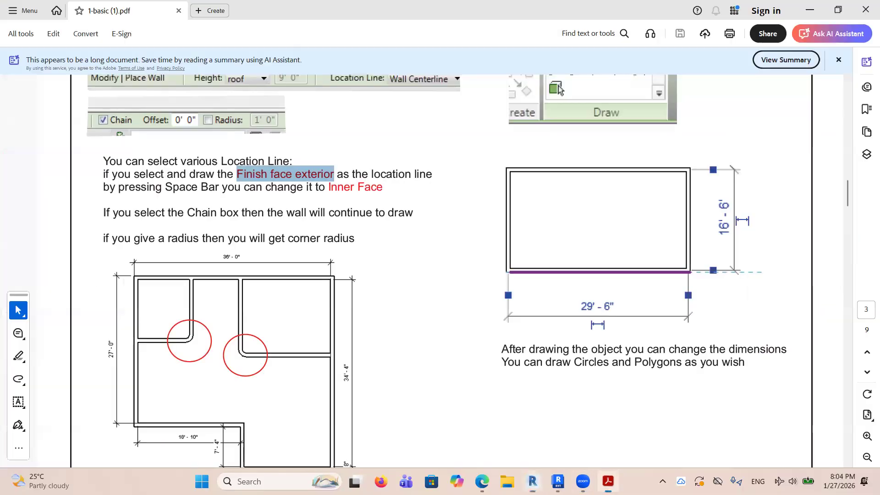
scroll(365, 347, up, 5)
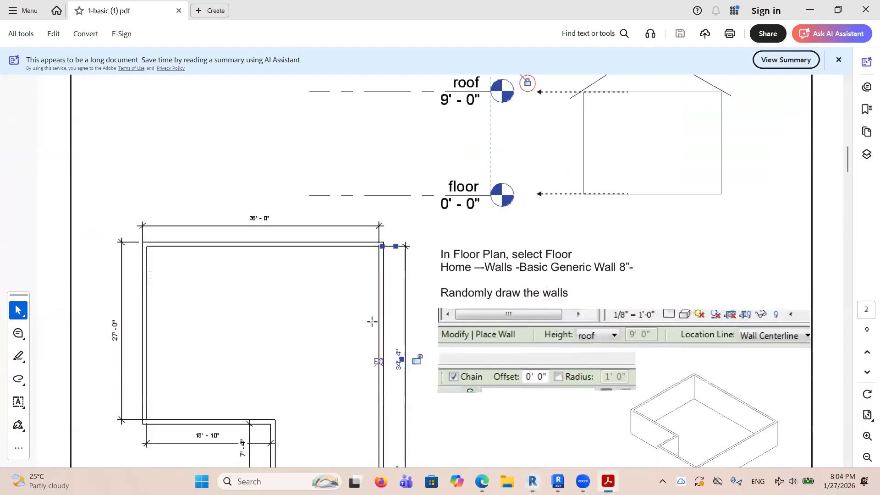
scroll(324, 226, down, 2)
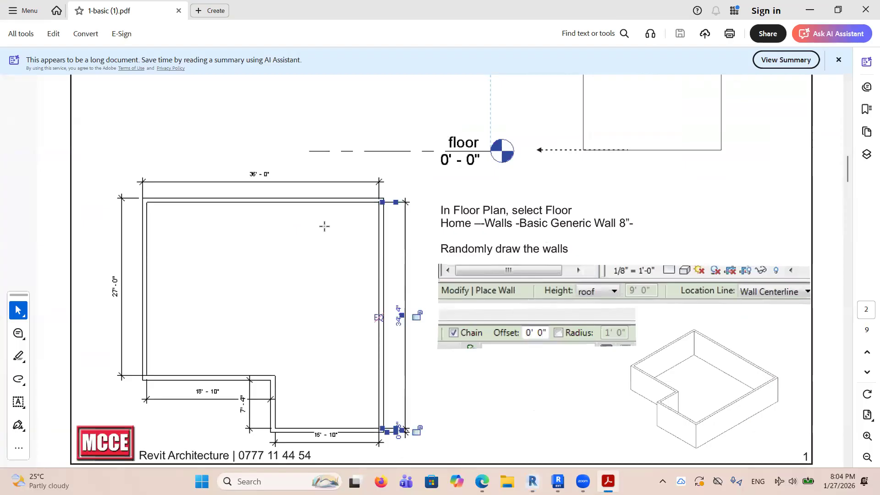
Return to Revit and close the GROUND floor plan view.
click(559, 480)
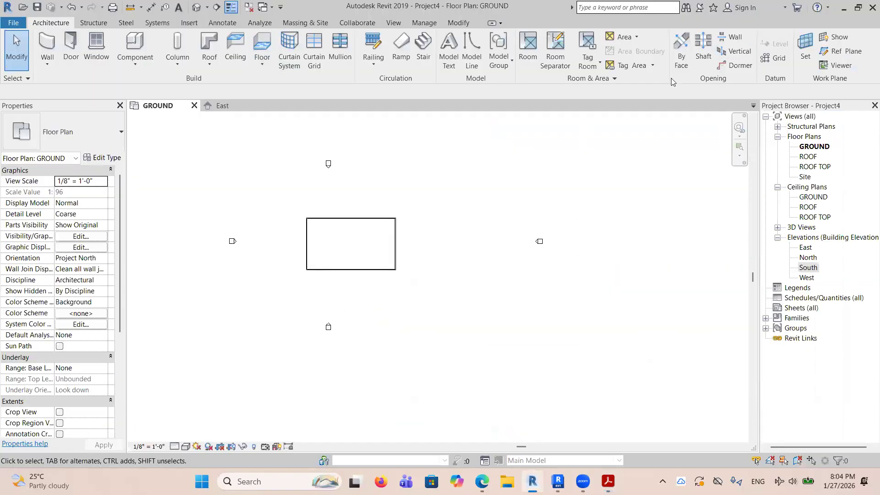
click(194, 105)
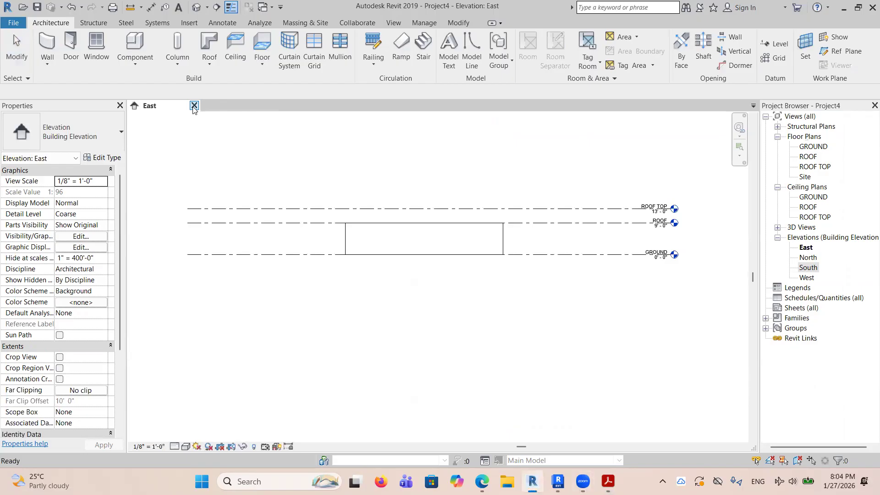
Close the current project with its East view and start a new project from the Architectural template.
click(195, 106)
click(458, 241)
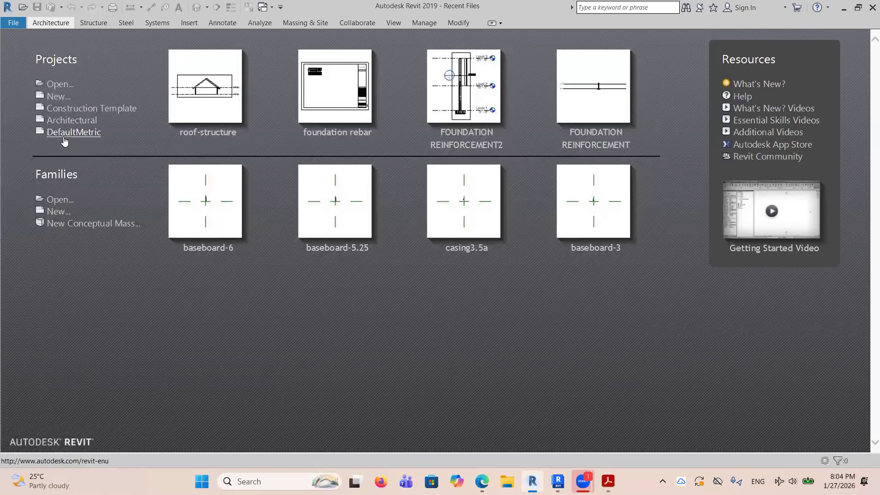
mouse_move(17, 93)
mouse_down()
mouse_move(166, 160)
mouse_move(159, 155)
mouse_up()
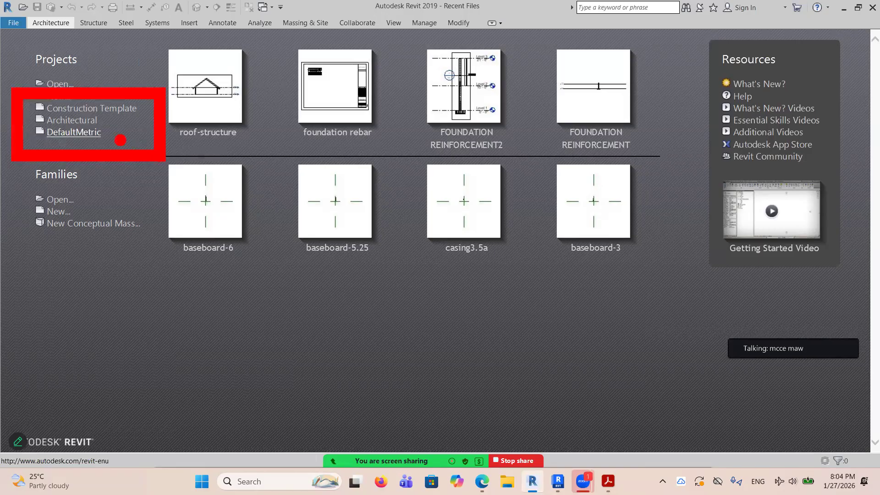
key(Escape)
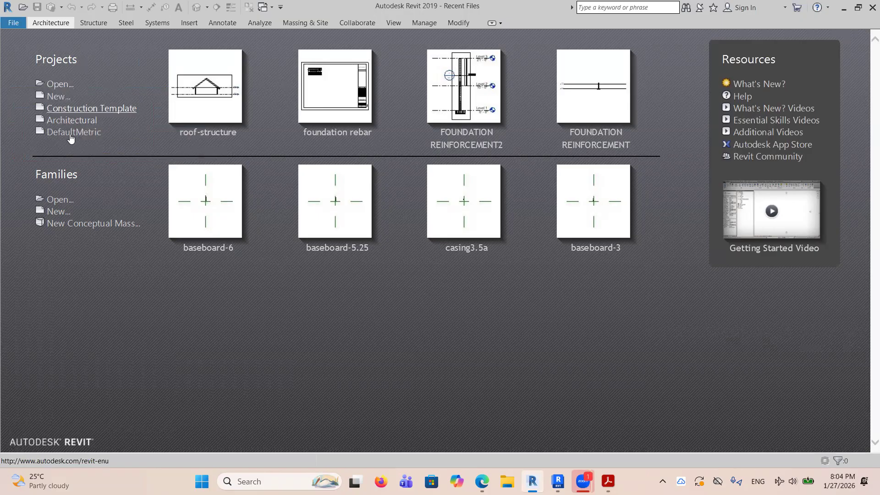
click(71, 120)
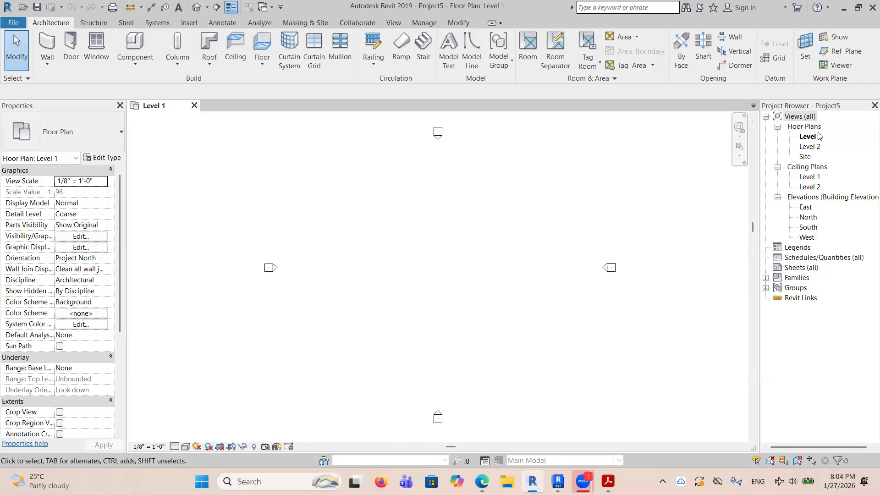
Open the new project's East elevation, check the Level 1 floor plan for Level tool availability, and return to the East elevation.
double_click(807, 209)
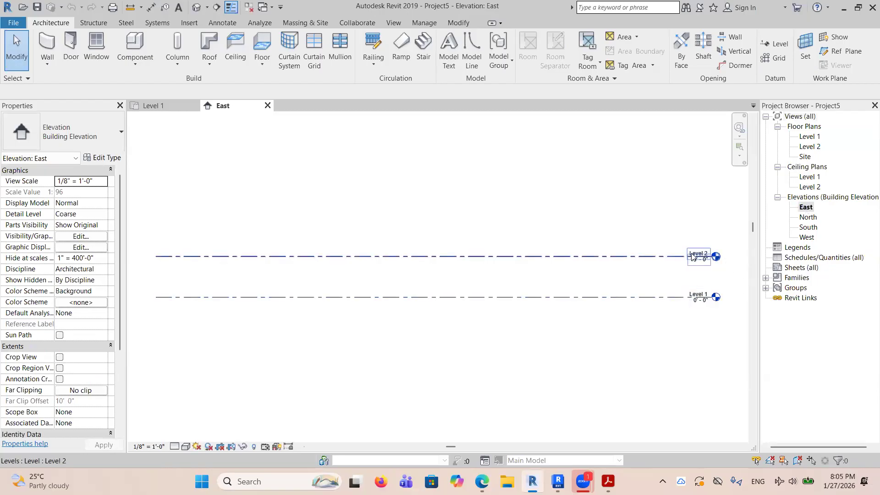
scroll(642, 260, down, 3)
scroll(666, 215, up, 2)
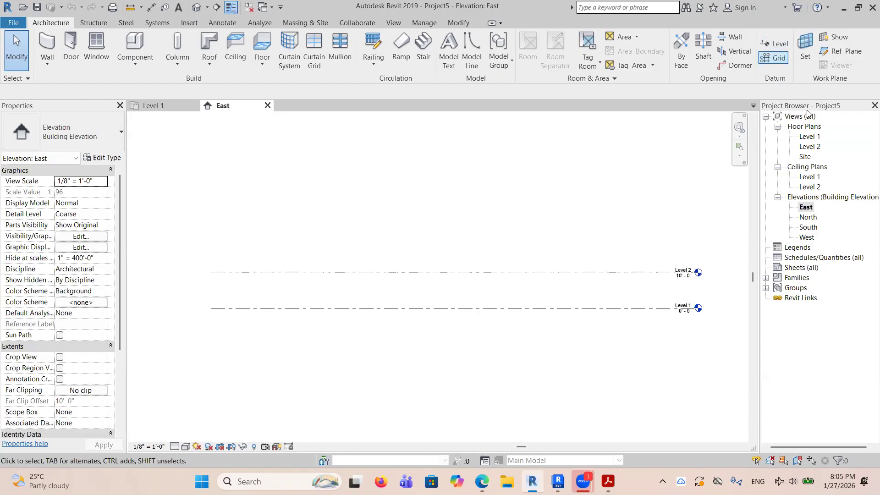
double_click(810, 136)
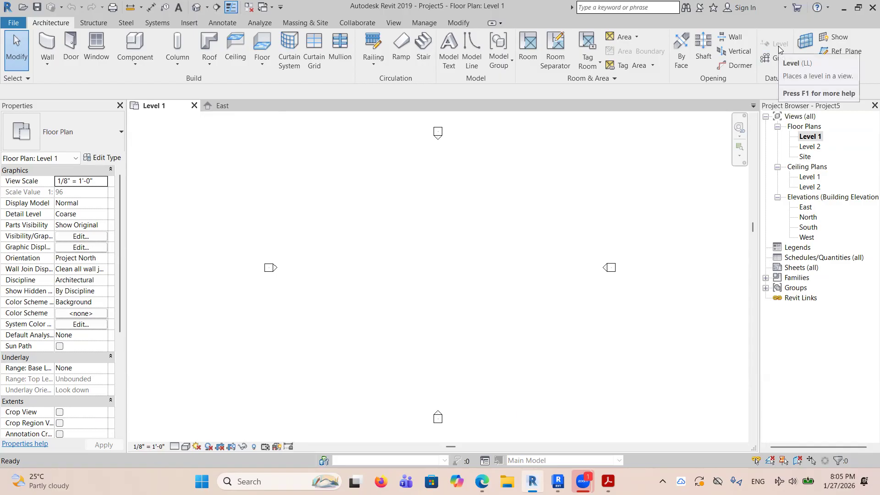
click(220, 109)
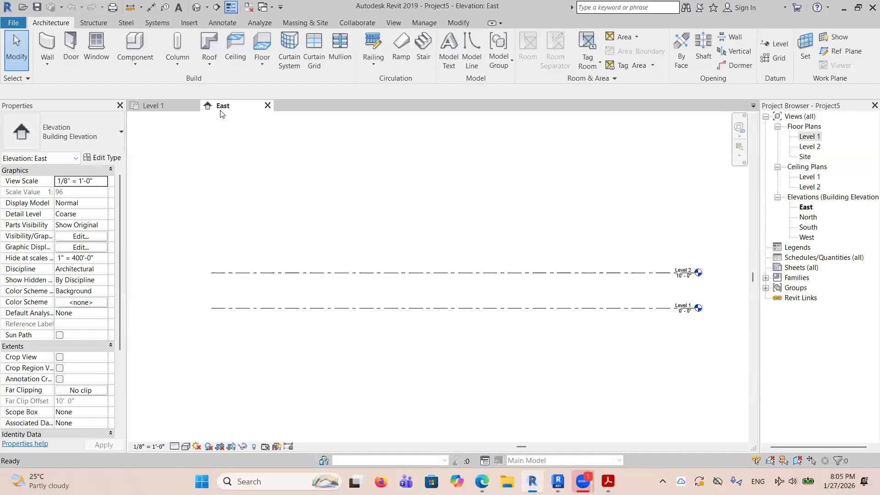
Draw a third level line 10' 0" above Level 2 in the East elevation, aligned with the existing levels.
click(775, 43)
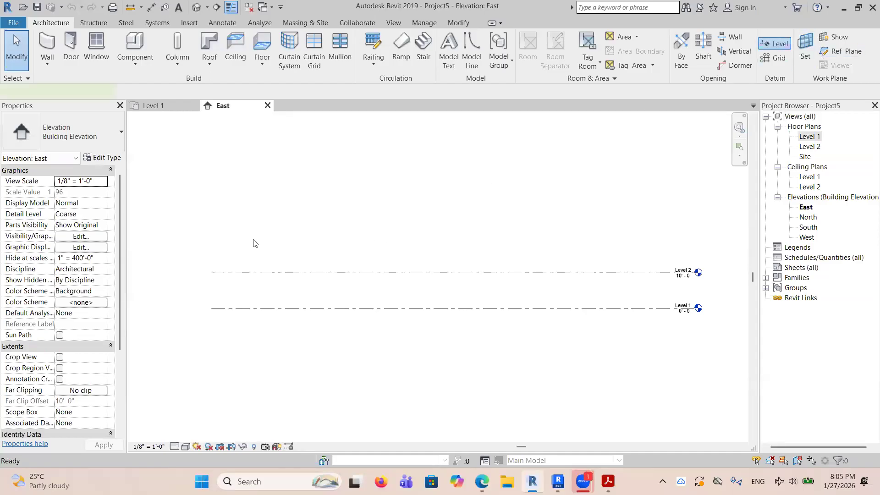
click(222, 238)
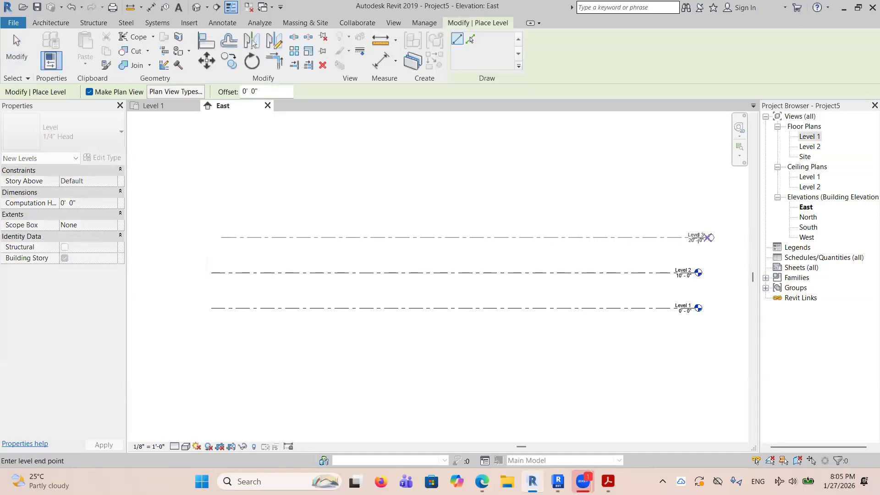
click(708, 237)
right_click(689, 201)
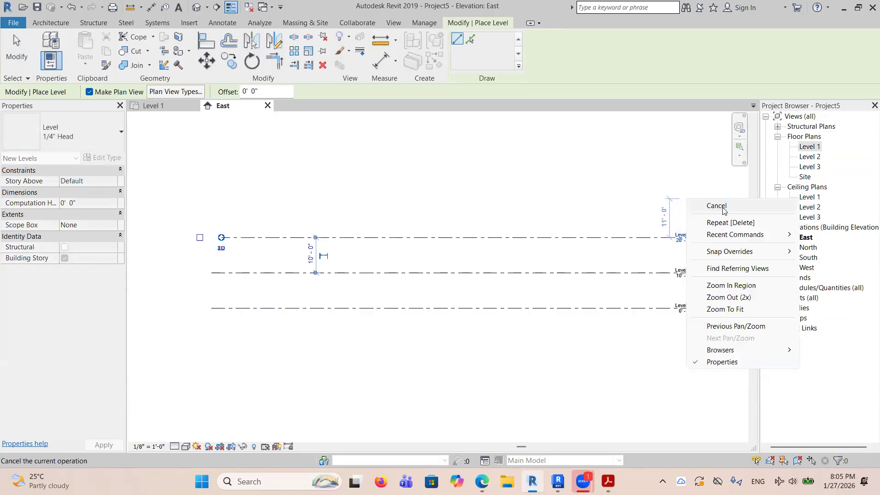
click(716, 206)
right_click(733, 202)
click(756, 207)
Rename Level 1 to GROUND and rename its corresponding views as well.
scroll(712, 317, up, 4)
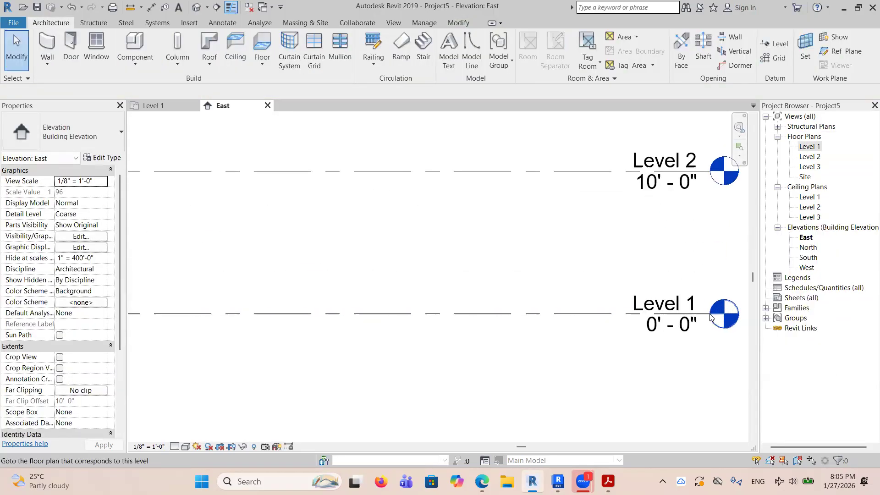
scroll(712, 318, up, 3)
click(649, 298)
click(648, 300)
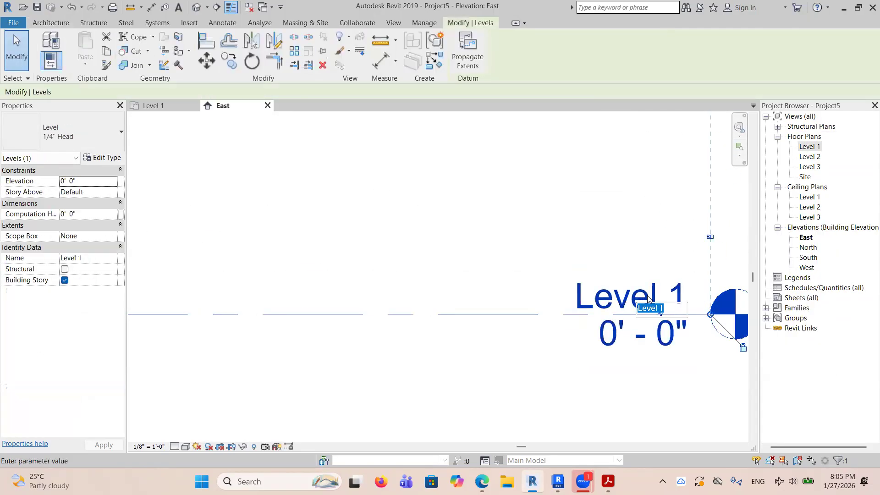
text(GROUN)
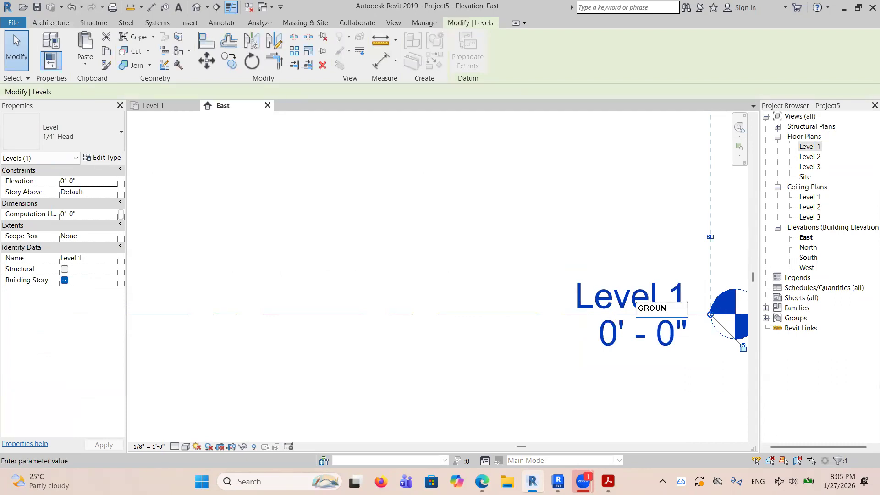
key(Return)
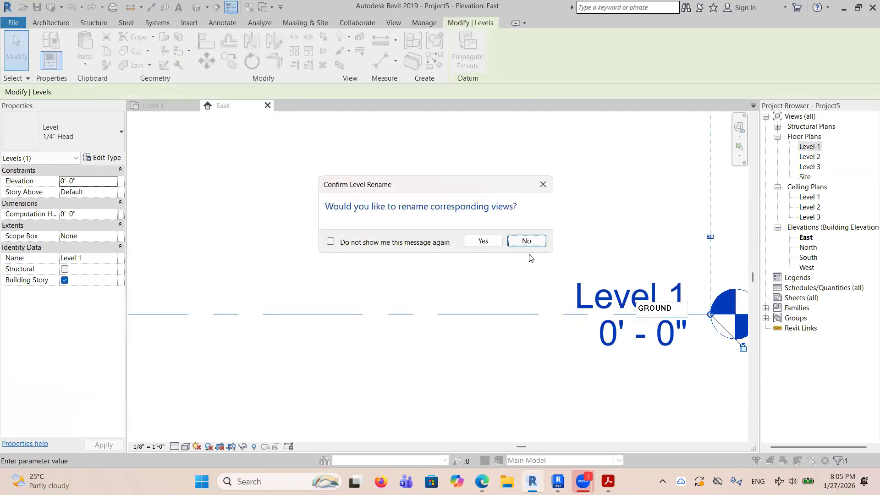
click(483, 242)
Rename Level 2 to ROOF together with its corresponding views, and set its elevation to 9' 0".
scroll(553, 405, down, 3)
scroll(592, 257, up, 4)
click(581, 232)
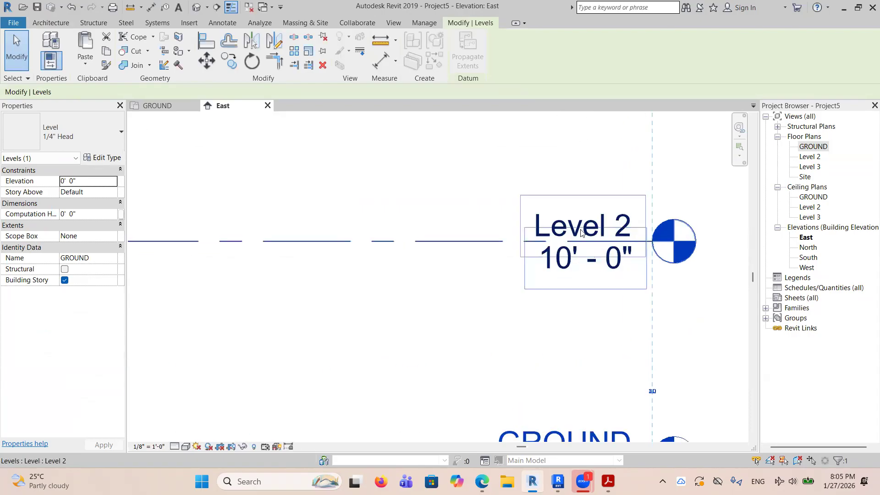
click(581, 233)
text(ROOF)
key(Return)
click(483, 241)
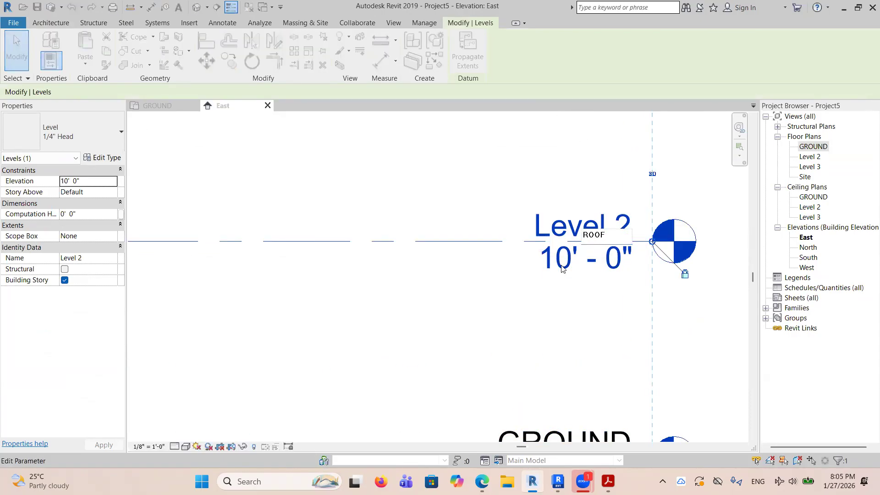
click(564, 265)
text(9)
key(Return)
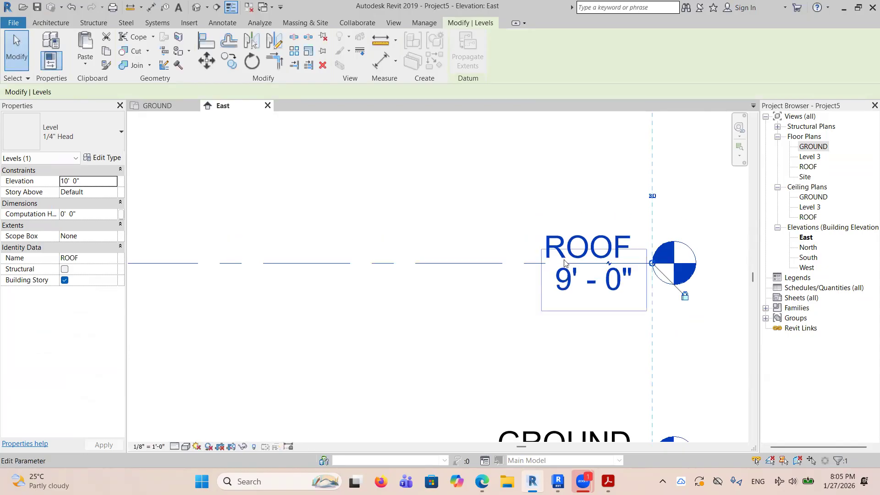
Rename Level 3 to ROOF TOP together with its corresponding views, and set its elevation to 13' 0".
scroll(536, 274, down, 2)
scroll(535, 274, up, 3)
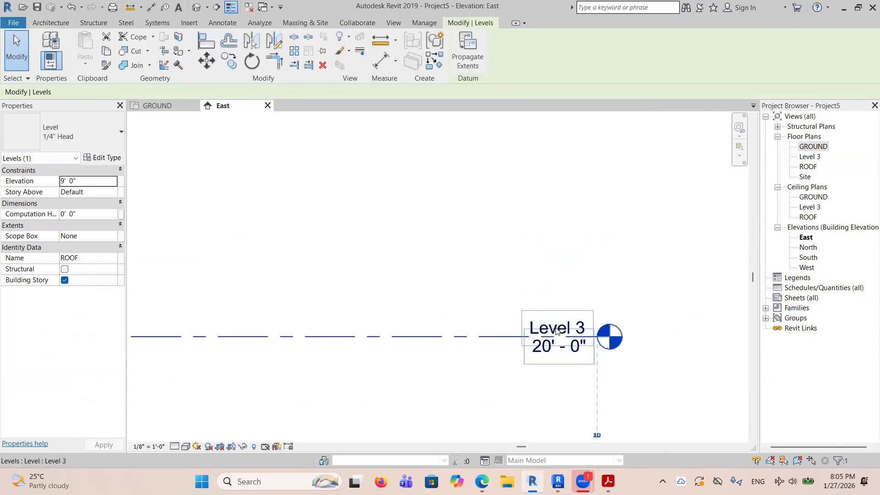
double_click(557, 329)
text(ROO)
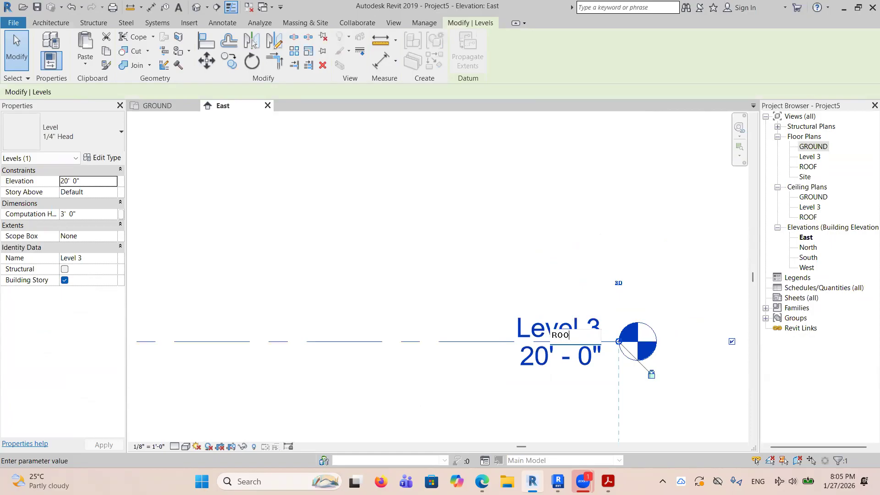
text(F TOP)
key(Return)
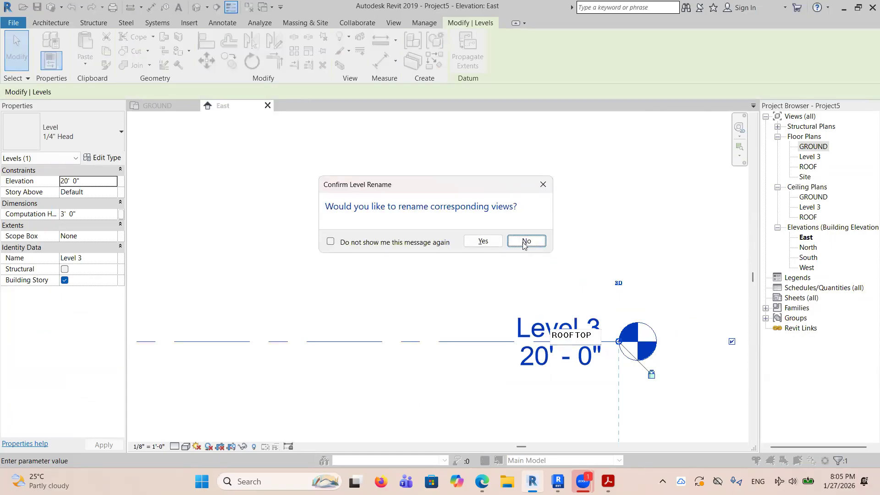
click(480, 240)
click(541, 361)
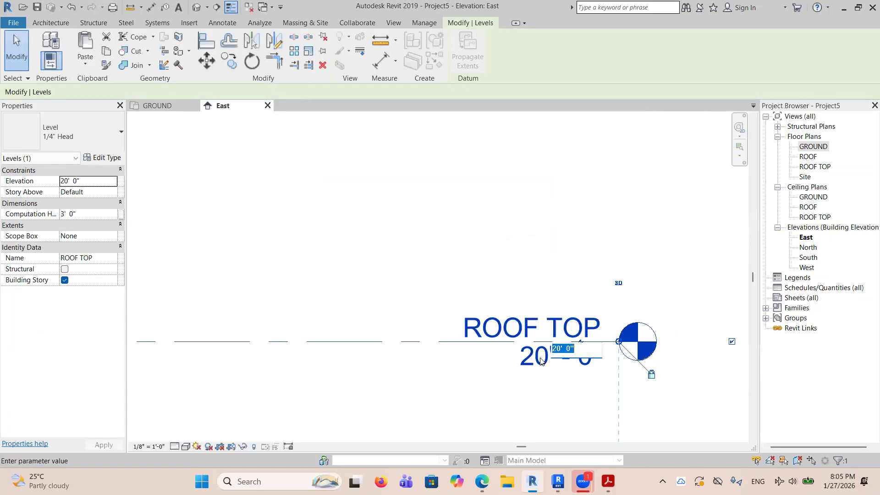
text(13)
key(Return)
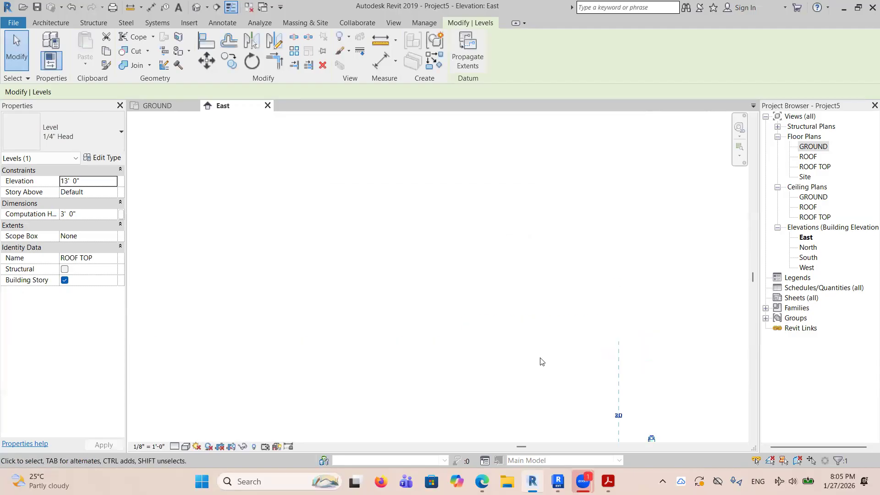
scroll(595, 273, down, 5)
click(647, 261)
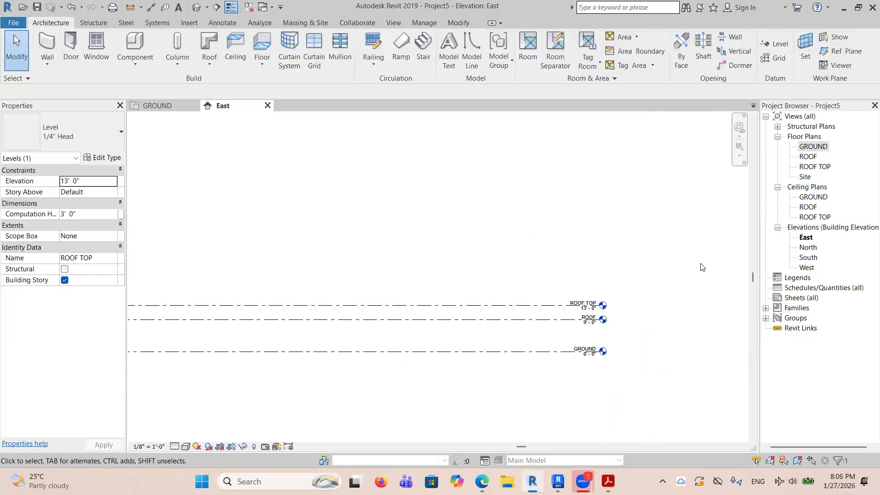
In the GROUND floor plan, start an architectural Generic - 8" wall with its top constraint set to Up to level: ROOF.
double_click(803, 147)
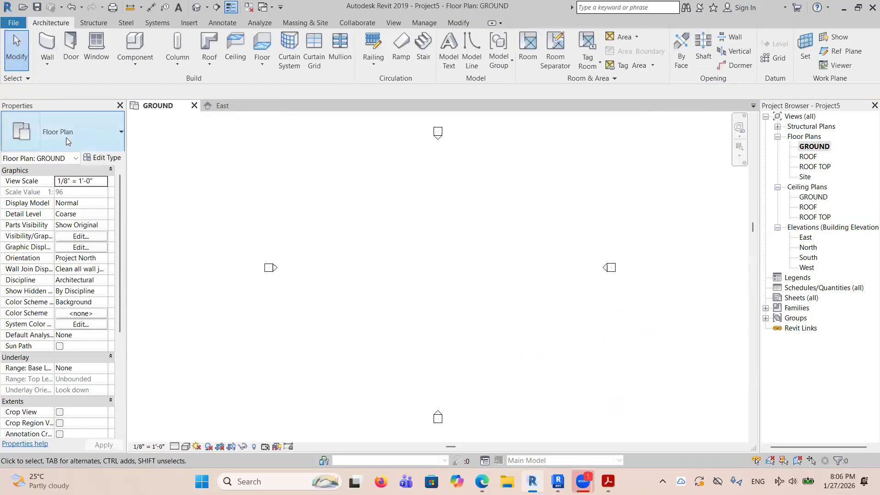
click(47, 63)
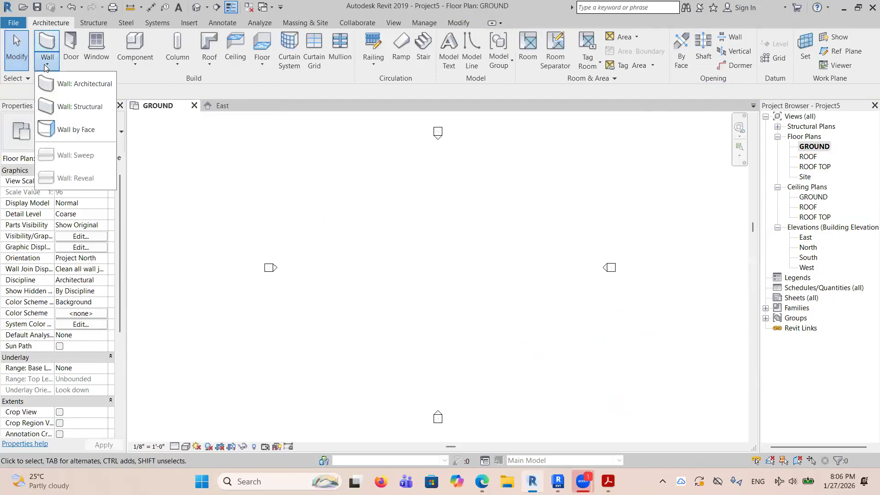
click(67, 85)
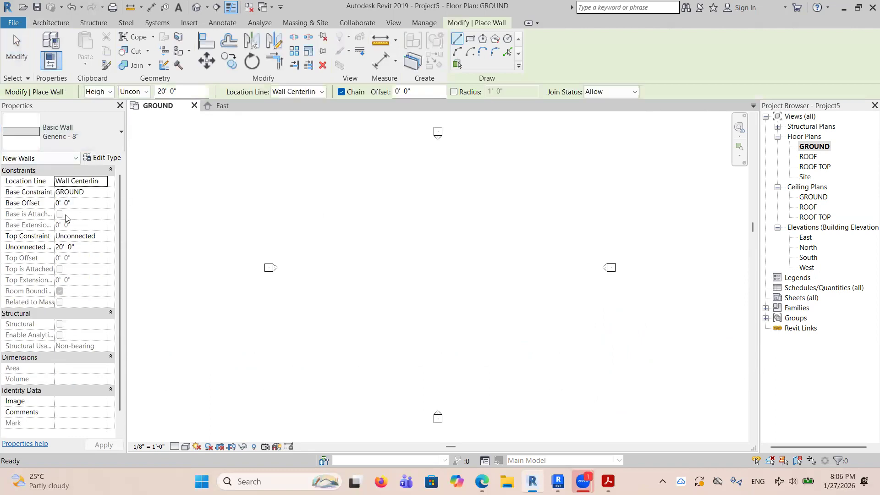
click(94, 236)
click(103, 236)
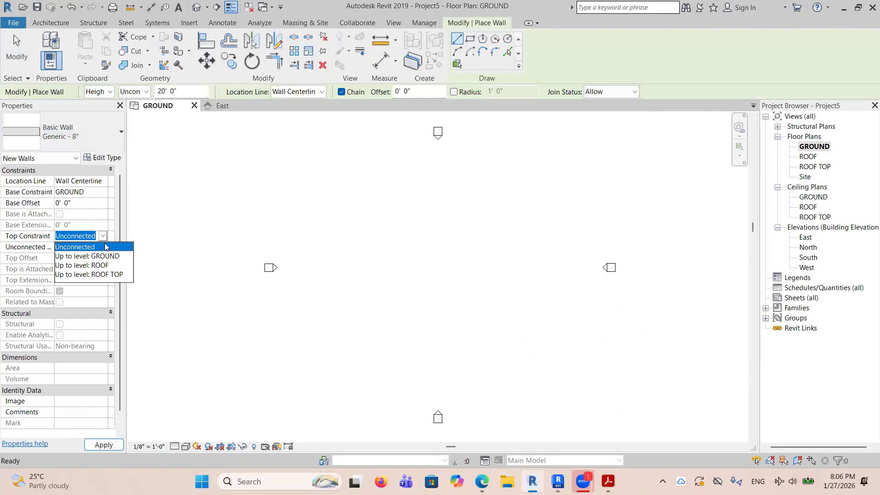
click(103, 267)
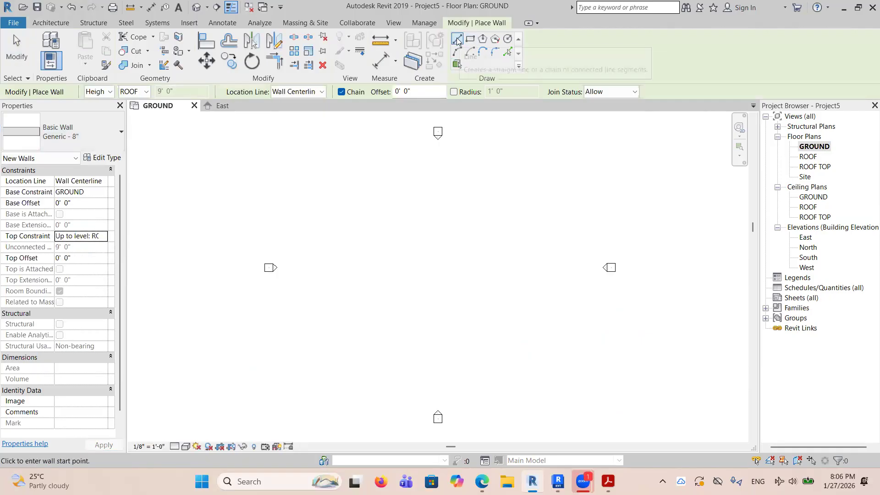
Draw a closed chain of six walls about 32' deep, with a lower-left notch about 20' by 8', and finish the wall command.
click(379, 218)
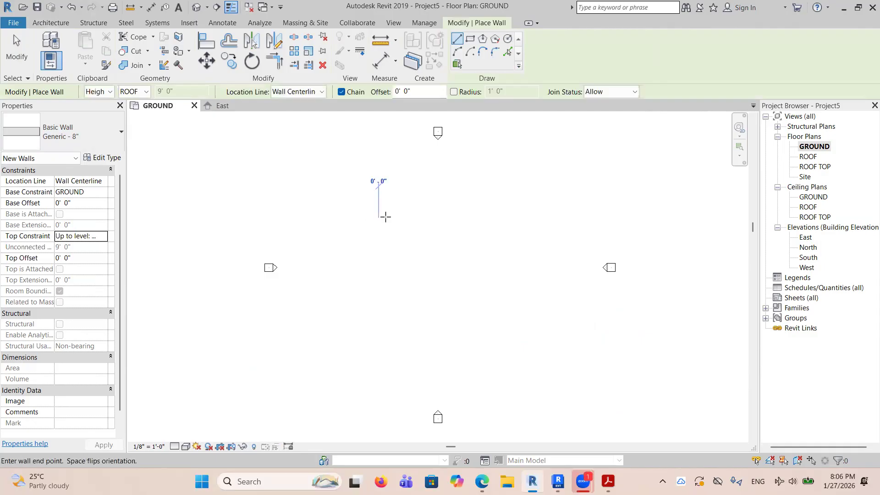
click(462, 219)
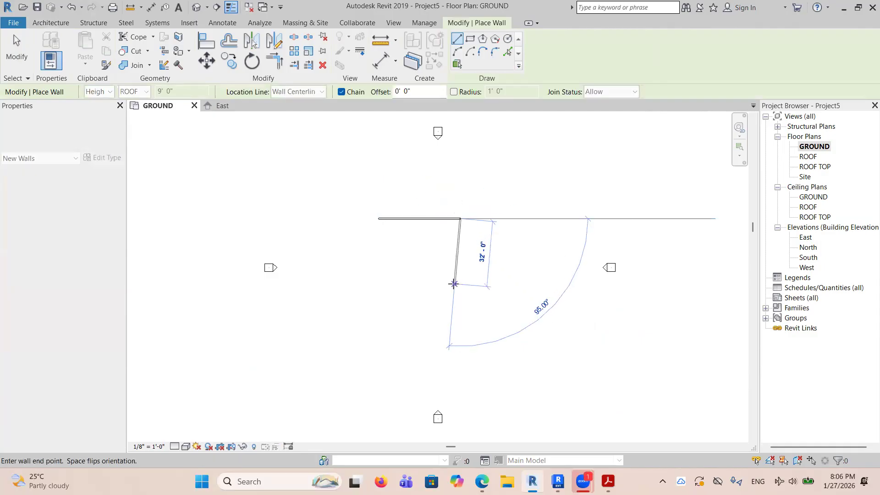
click(461, 285)
click(420, 284)
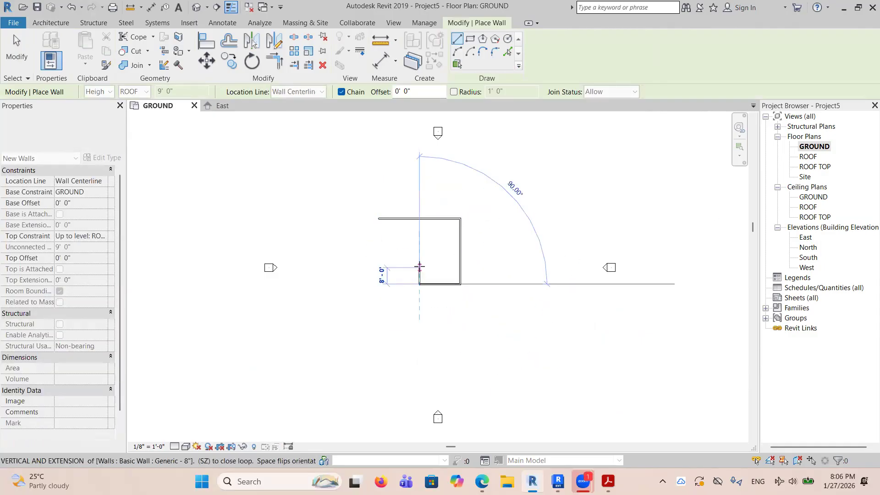
click(420, 267)
click(378, 267)
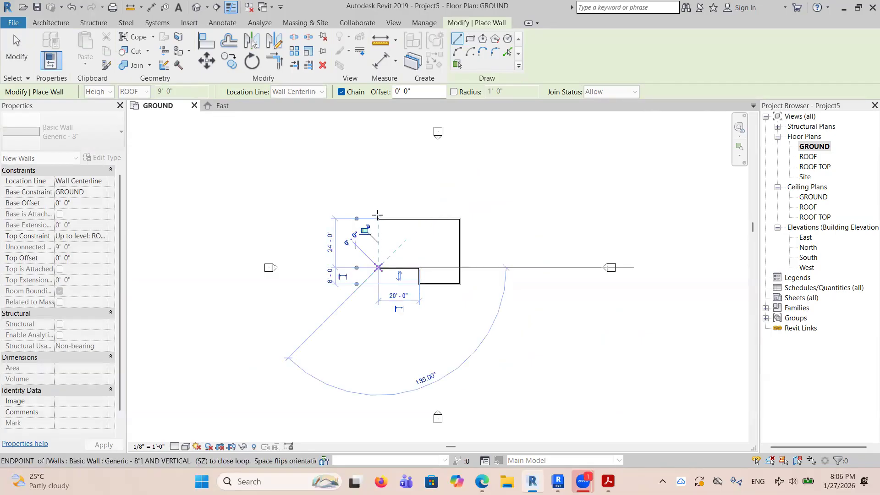
click(378, 219)
right_click(413, 210)
click(419, 214)
right_click(419, 211)
click(451, 222)
scroll(419, 247, up, 5)
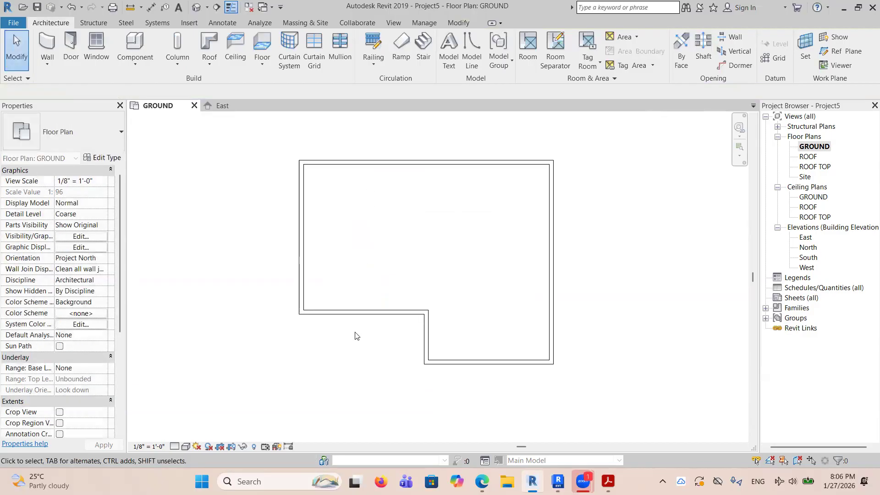
Check the PDF plan, then set the distance between the upper exterior wall and the notch's horizontal wall to 27' 0".
click(355, 312)
click(608, 482)
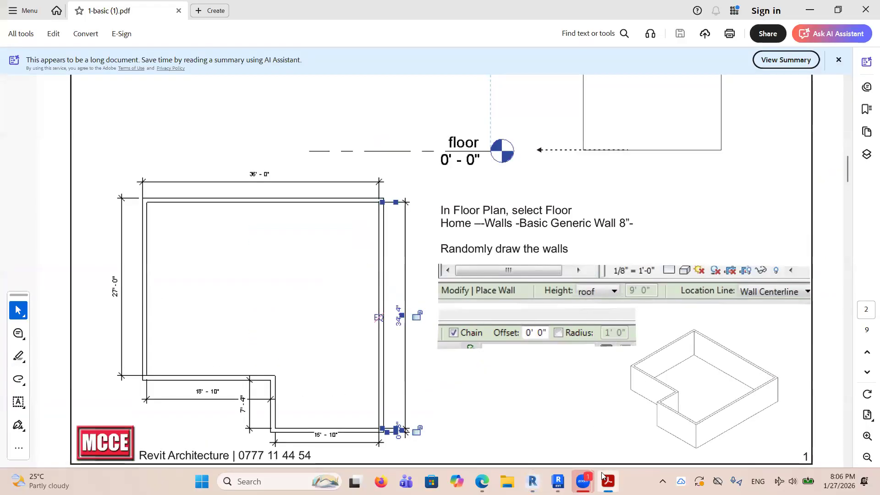
click(532, 481)
click(252, 233)
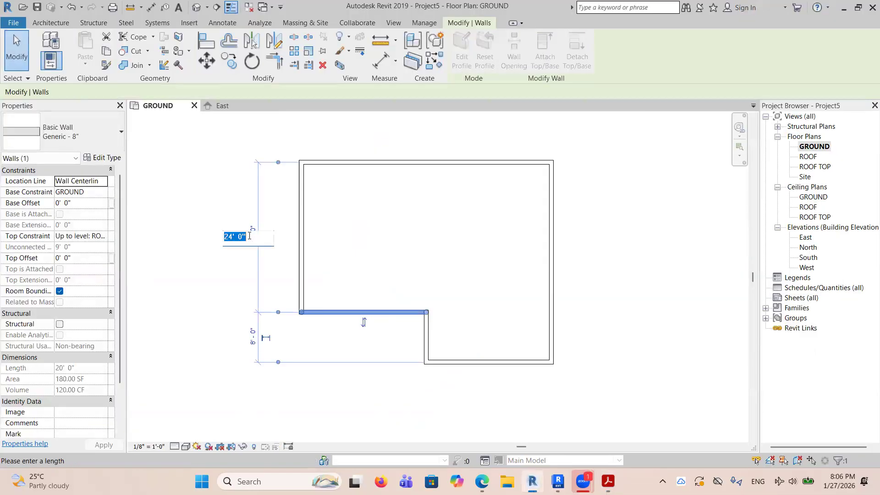
text(27)
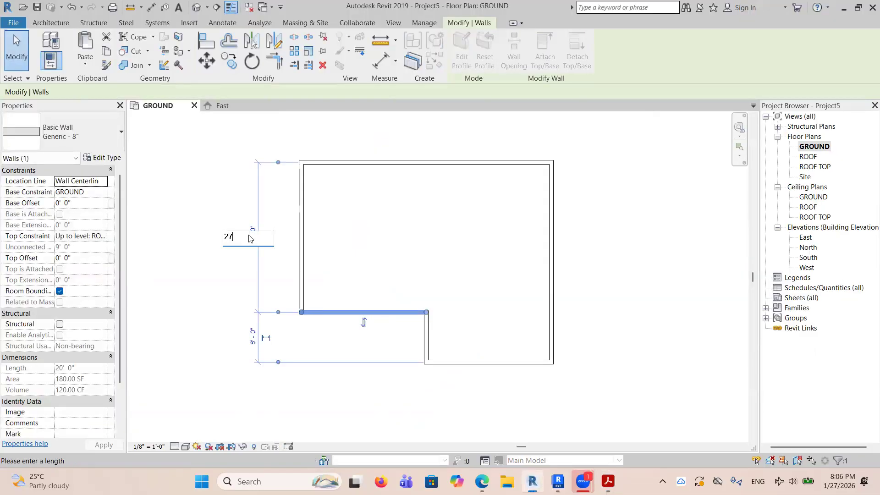
key(Return)
Following the PDF plan, move the lower exterior wall so the notch depth is 7' 4", and deselect it.
scroll(519, 380, down, 2)
scroll(486, 385, up, 3)
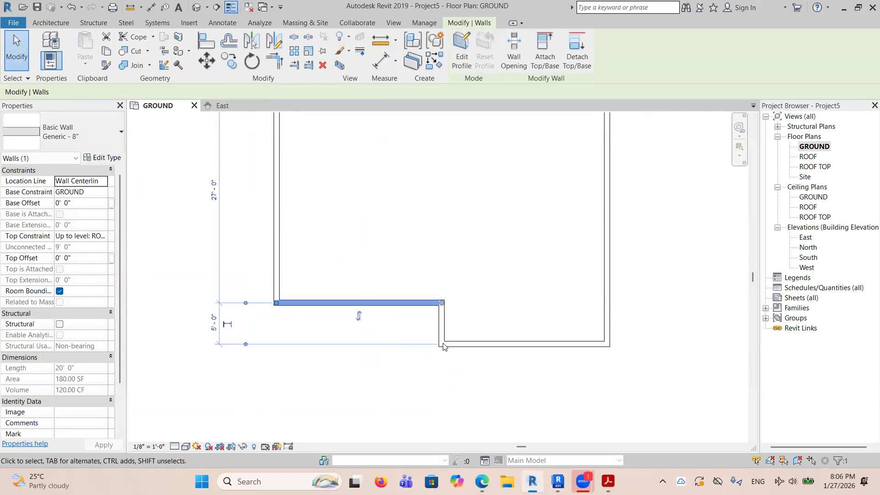
click(468, 347)
click(608, 481)
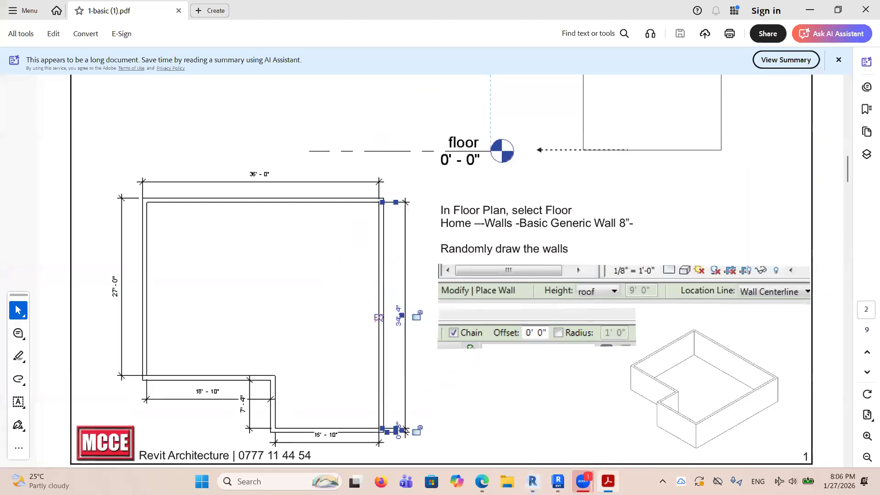
key(alt+Tab)
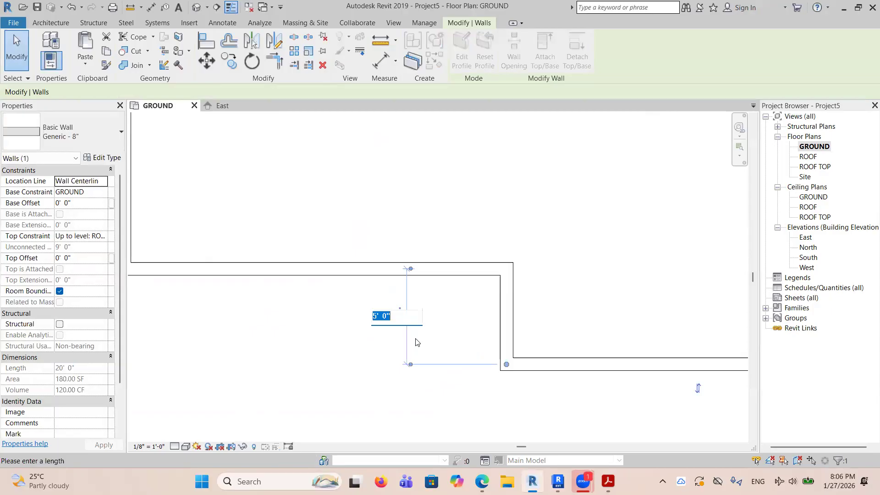
text(7 4)
key(Return)
scroll(379, 281, down, 2)
click(603, 400)
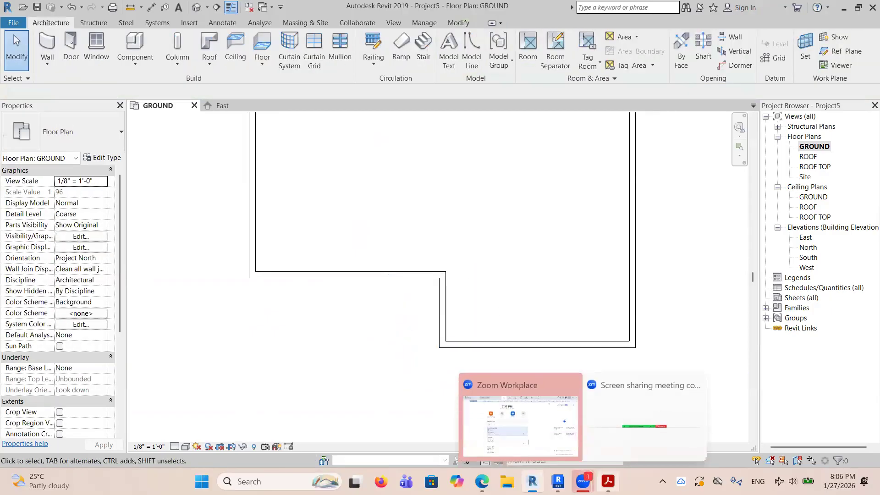
Check the PDF plan, then set the notch's short vertical wall 18' 10" from the left exterior wall.
click(608, 482)
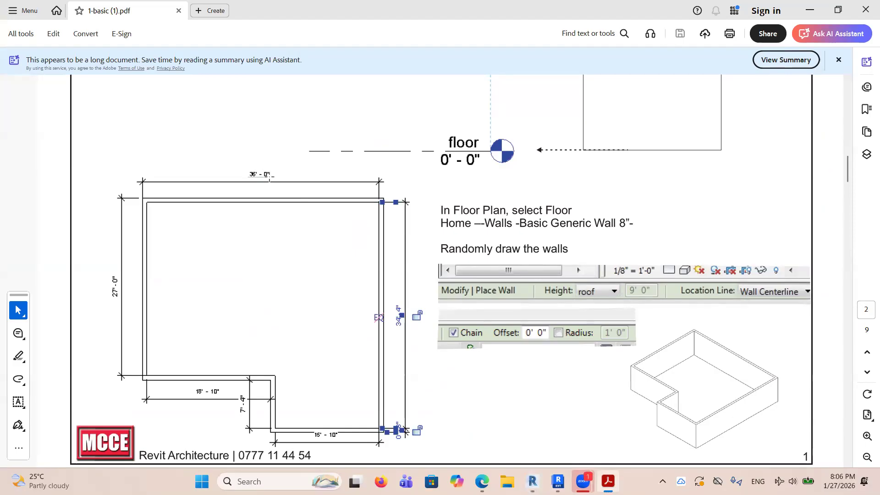
click(270, 176)
click(439, 328)
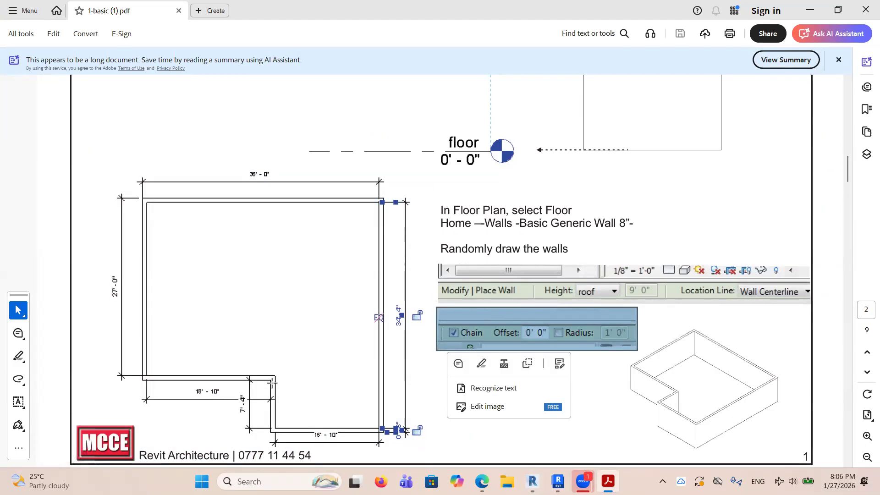
key(alt+Tab)
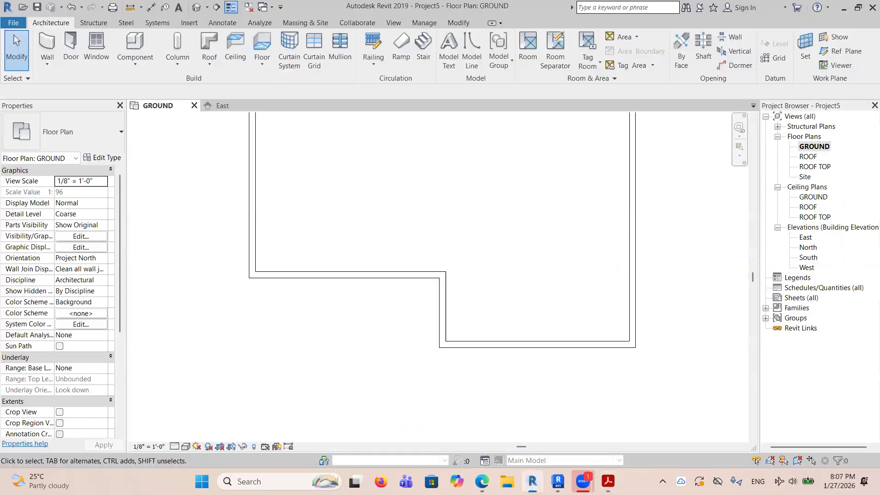
click(443, 311)
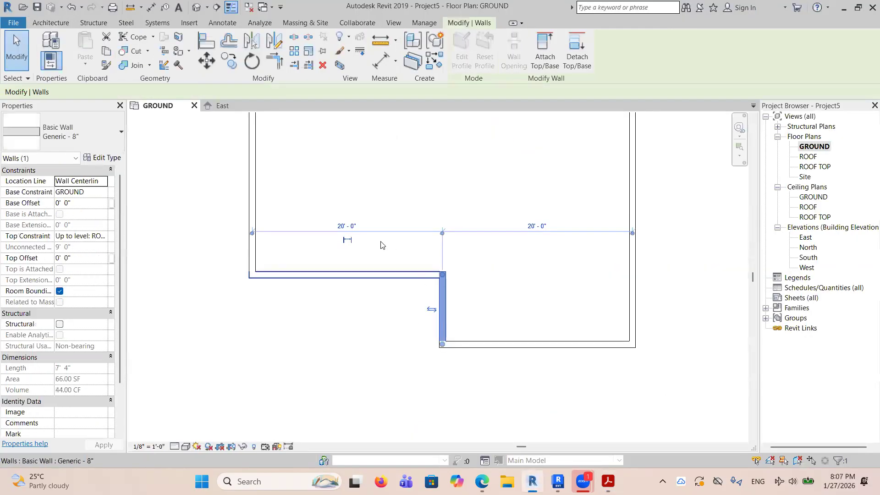
click(357, 226)
text(18)
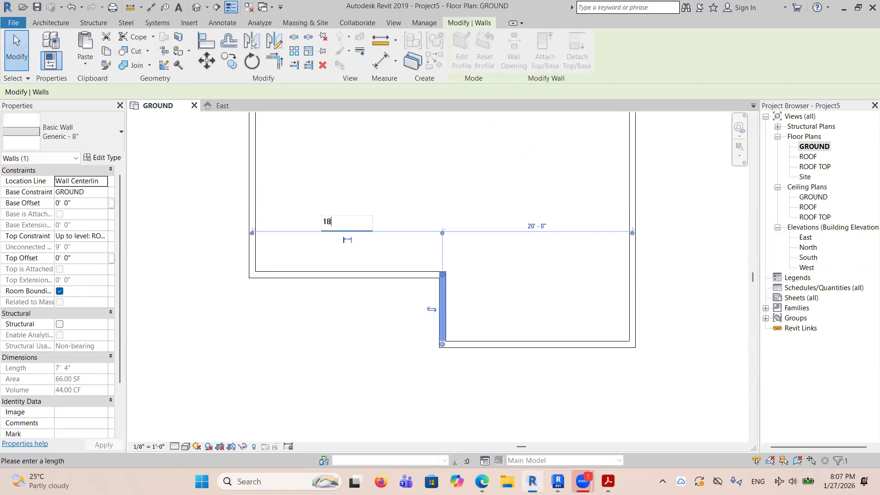
key(Return)
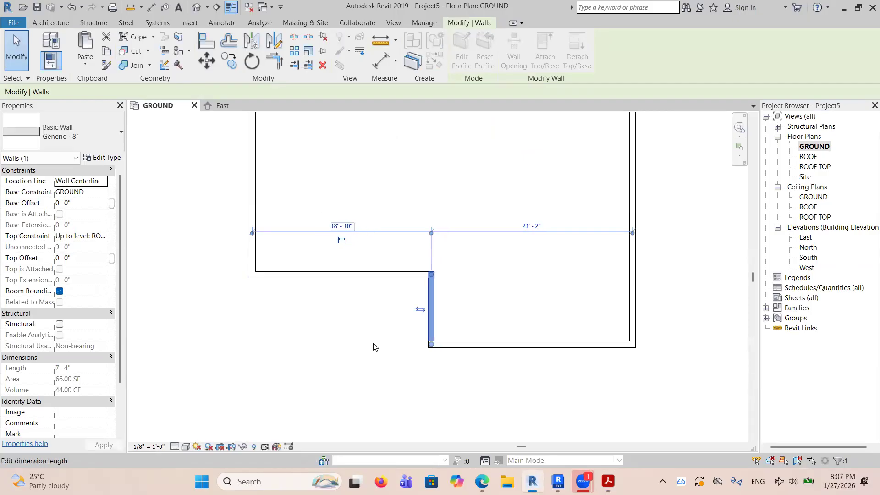
Select the right exterior wall and move its temporary dimension's witness line from the notch wall to the left exterior wall.
scroll(359, 315, down, 2)
scroll(496, 178, up, 1)
click(496, 177)
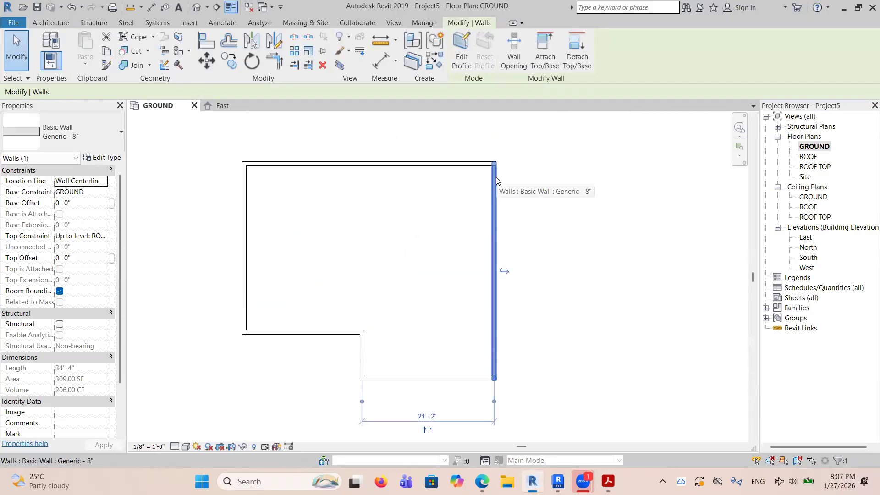
scroll(497, 180, down, 1)
scroll(477, 366, up, 2)
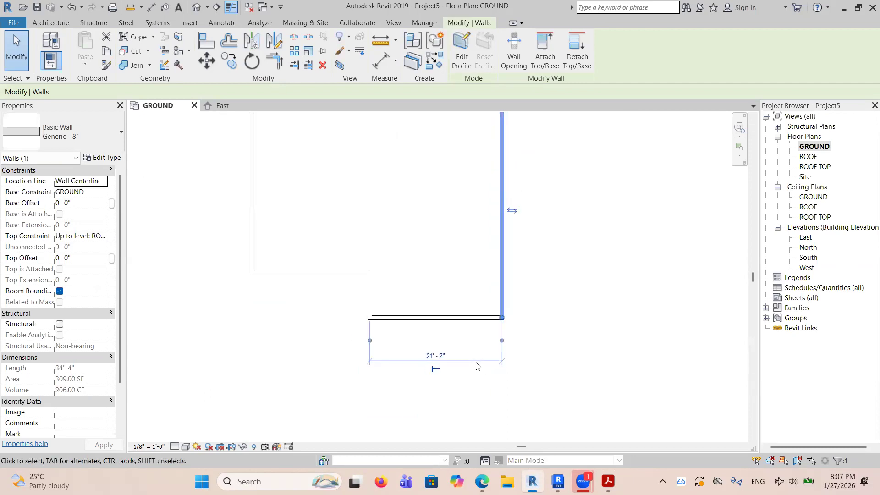
scroll(456, 354, down, 3)
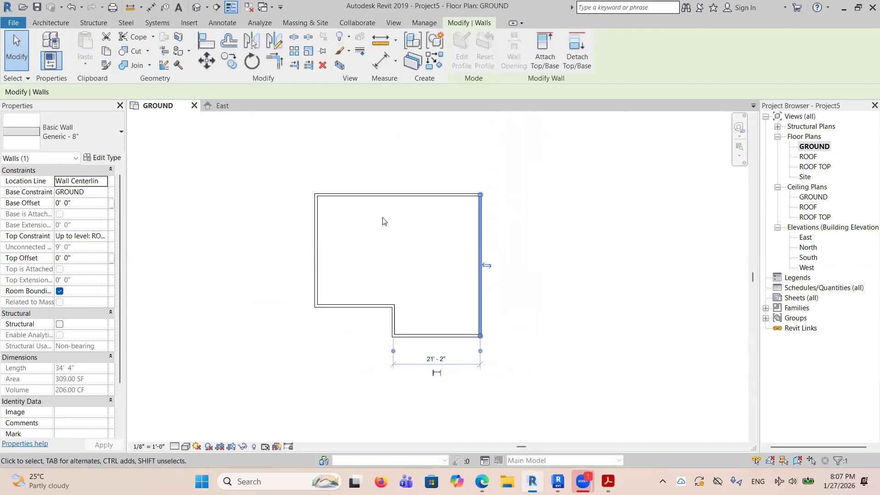
drag(395, 354, 316, 307)
drag(316, 353, 316, 308)
Check the PDF plan, then set the overall width between the left and right exterior walls to 36' 0" and clear the selection.
click(398, 359)
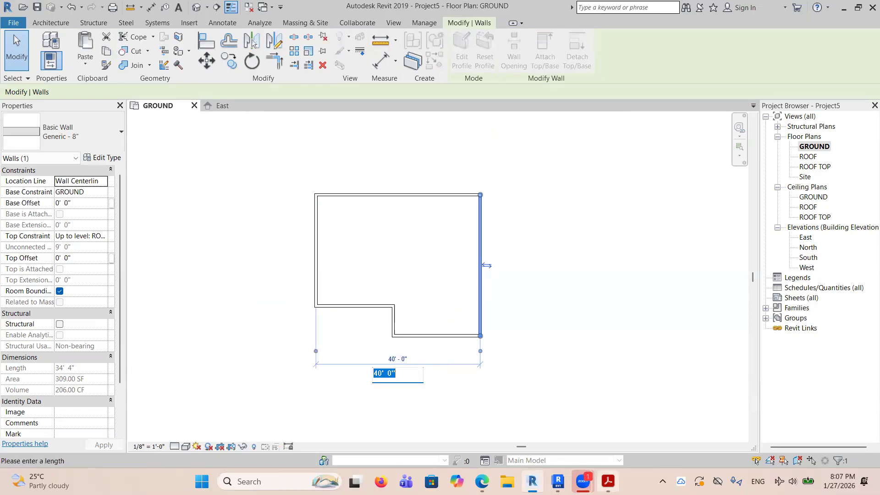
click(609, 482)
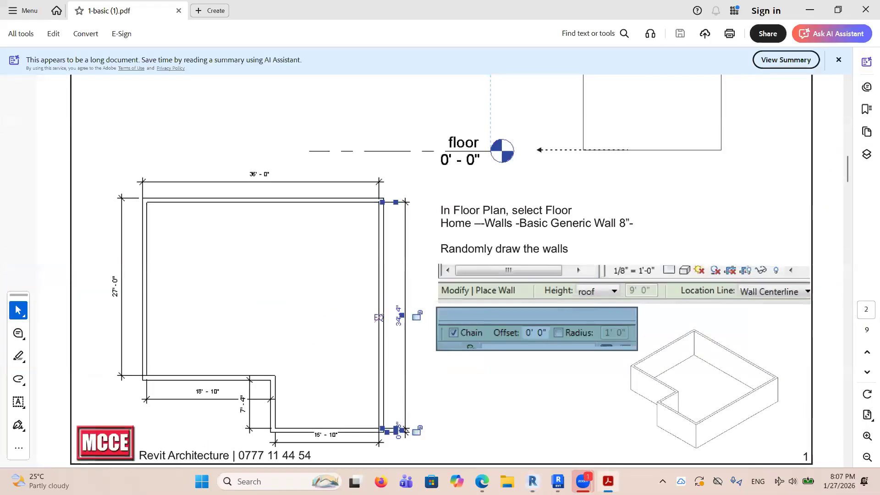
click(533, 481)
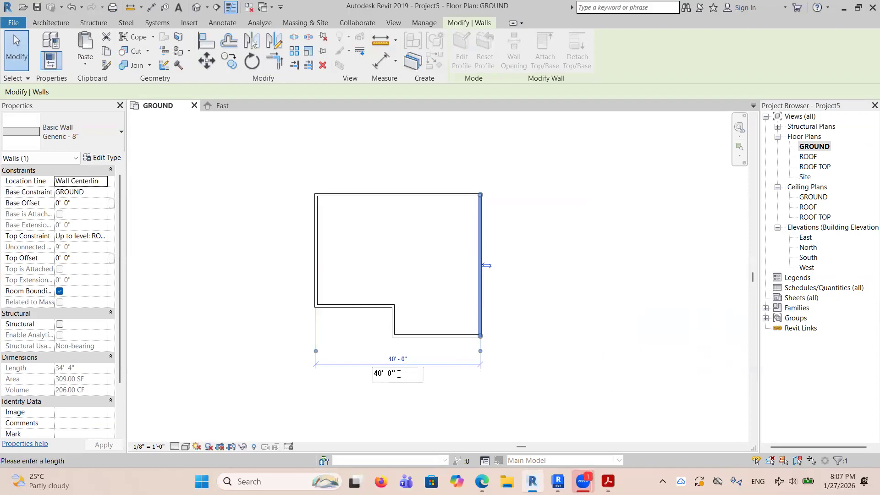
text(36)
key(Return)
key(Escape)
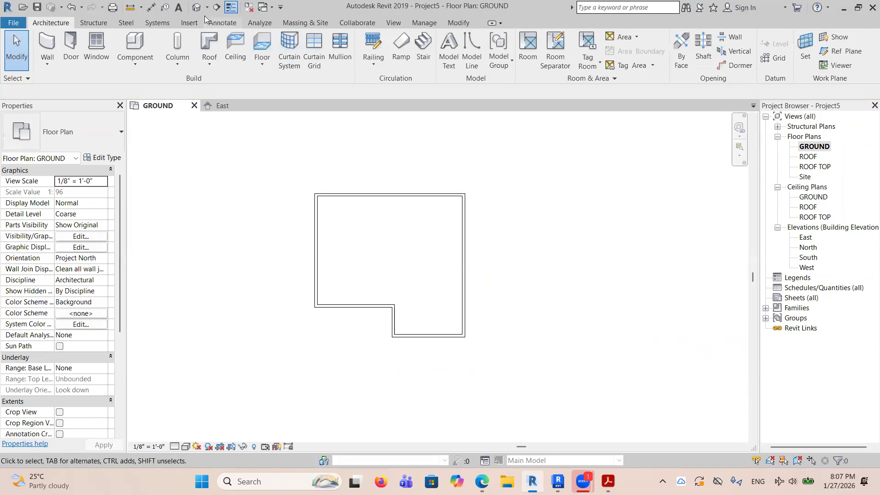
View the finished wall outline in the default 3D view and return to the GROUND floor plan.
click(196, 8)
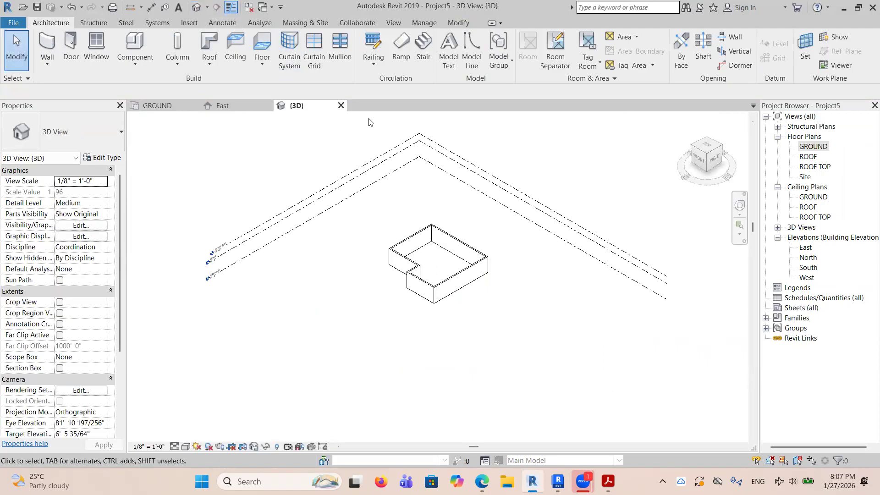
double_click(814, 147)
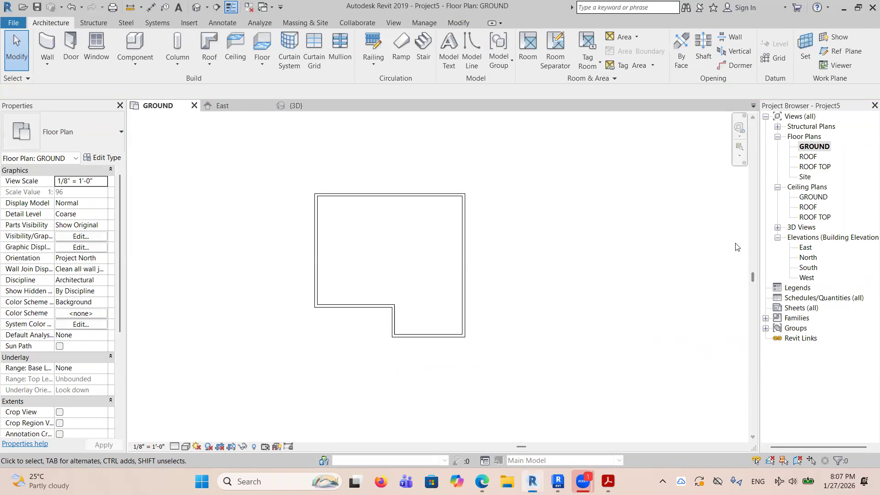
scroll(361, 171, up, 2)
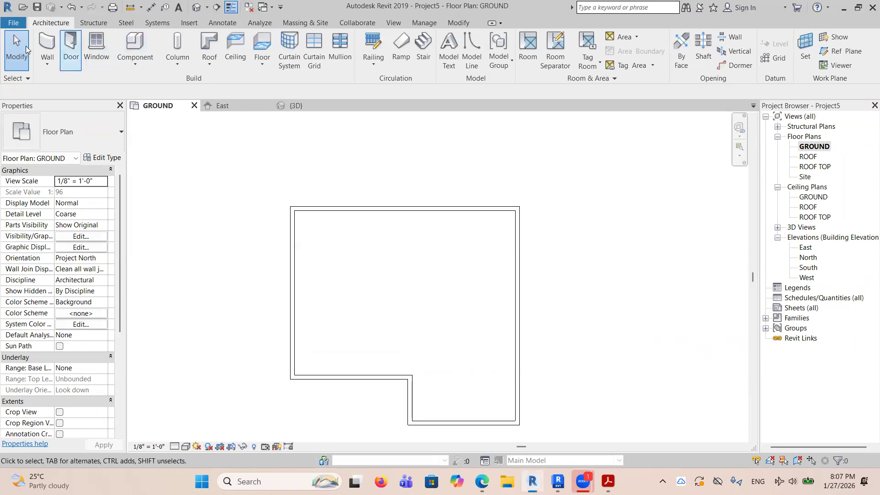
With a 1' 0" corner radius, draw chained walls about 9' 6" down from the upper exterior wall and across to the left one.
click(50, 44)
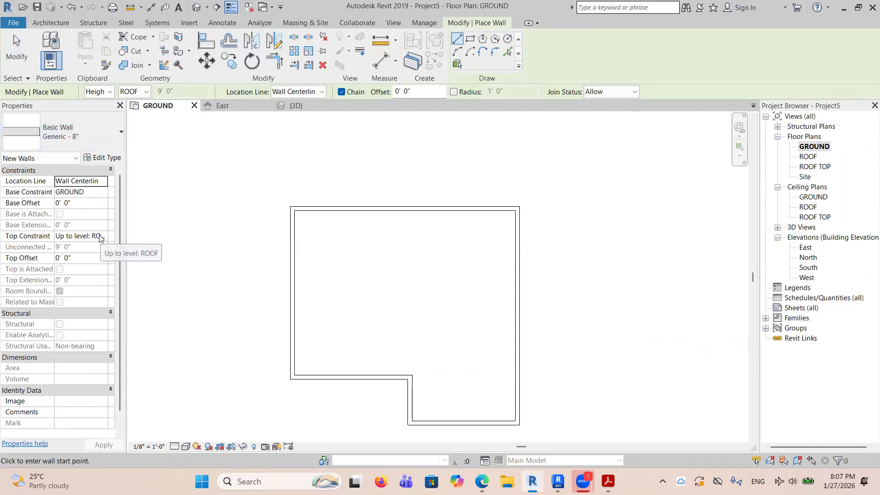
click(454, 92)
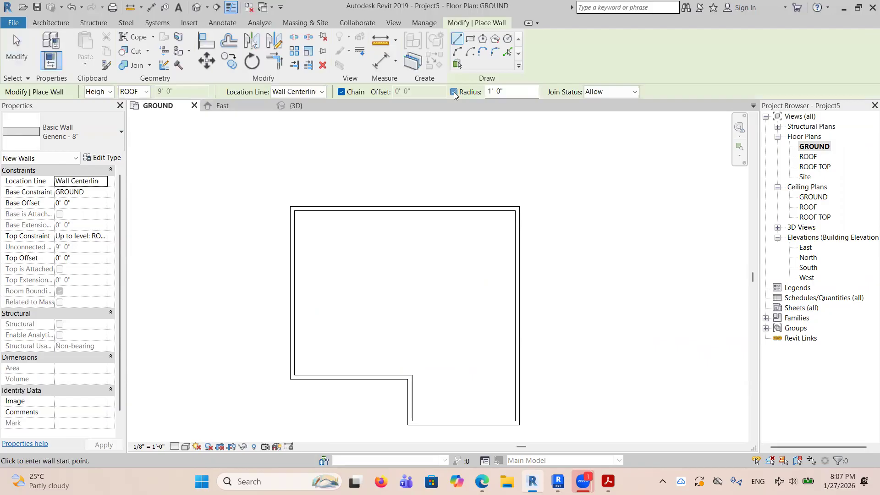
click(385, 209)
click(385, 268)
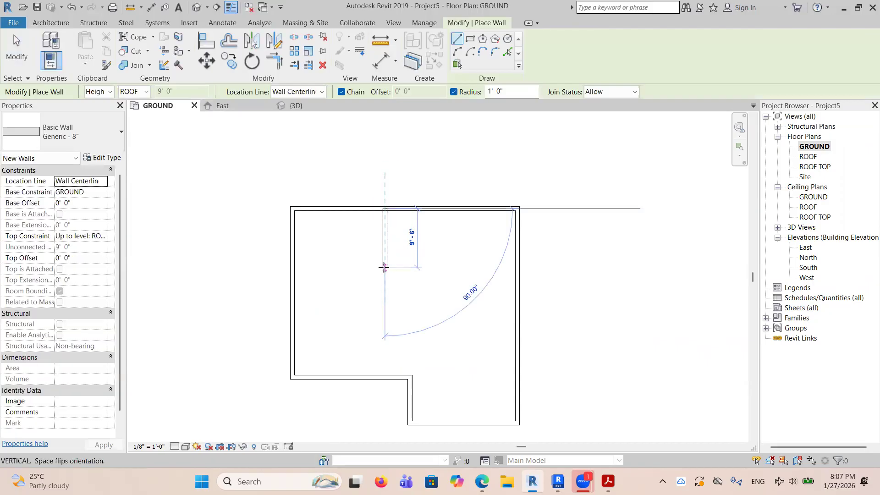
click(295, 268)
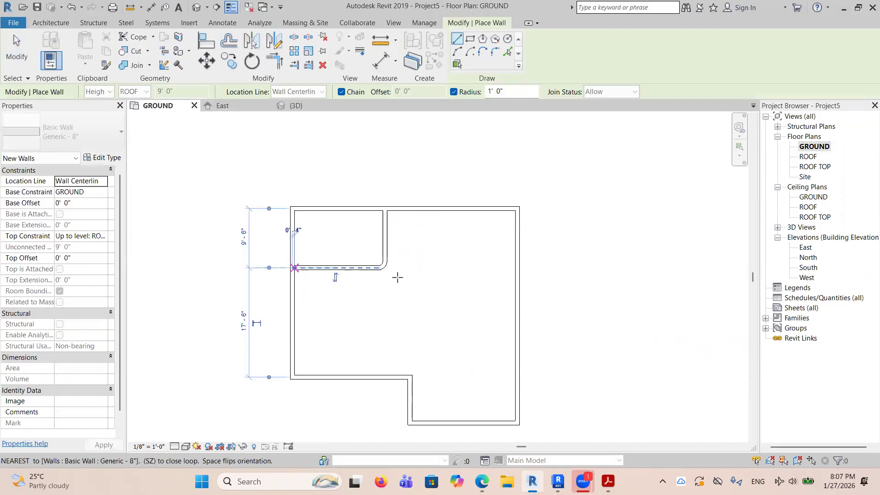
click(442, 209)
key(Escape)
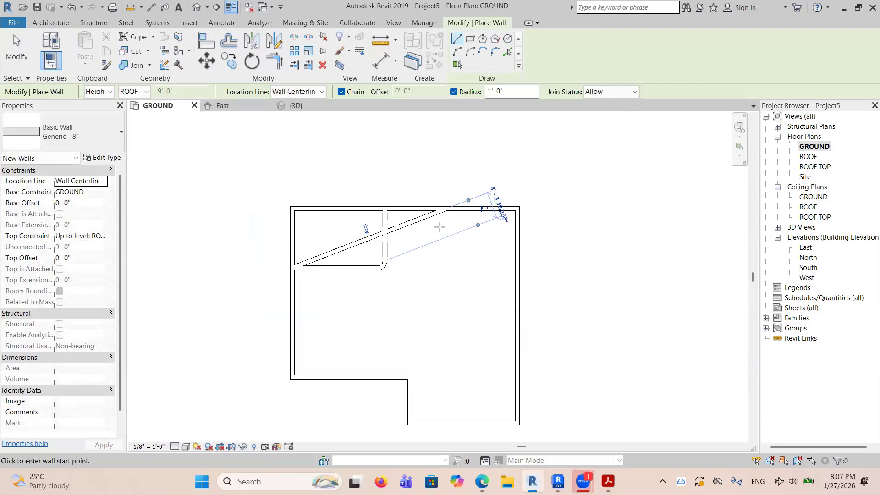
key(ctrl+z)
Draw a second rounded-corner wall pair about 15' down from the upper exterior wall and across to the right one, then finish the command.
click(457, 39)
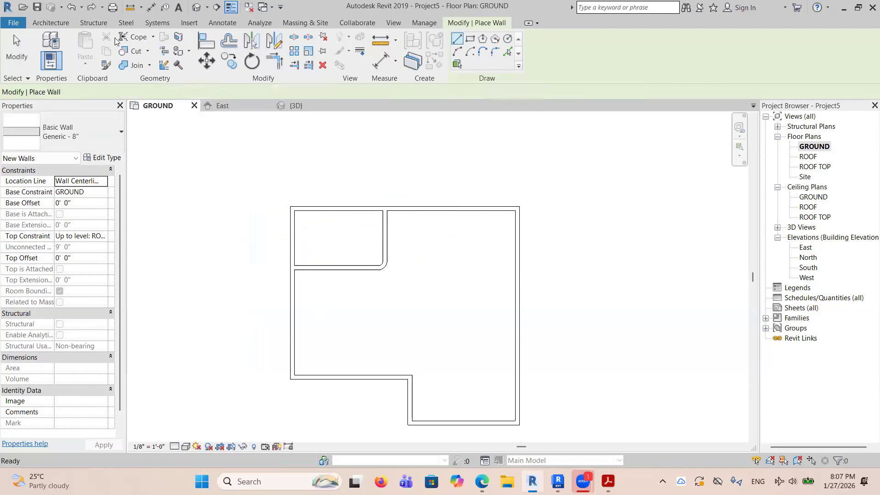
click(457, 40)
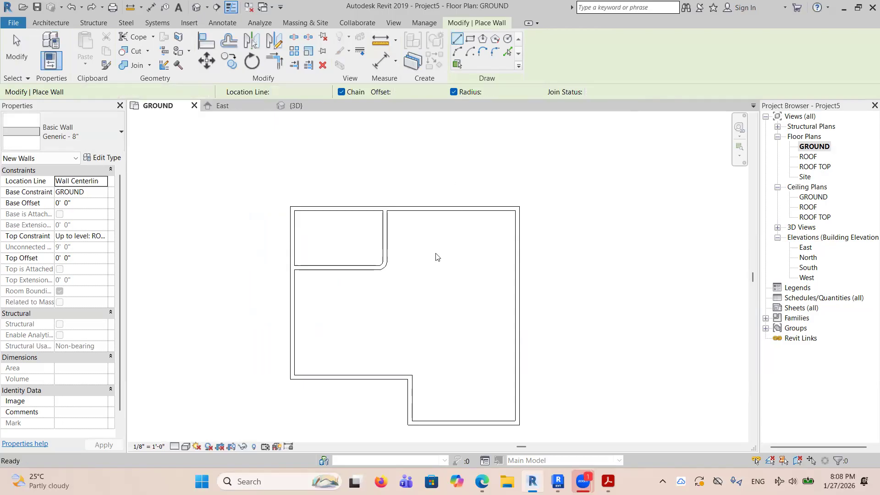
click(50, 23)
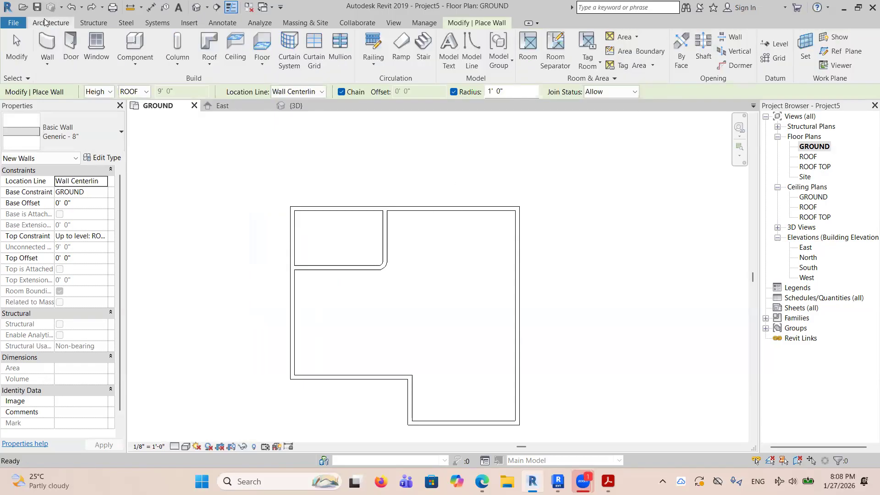
click(52, 49)
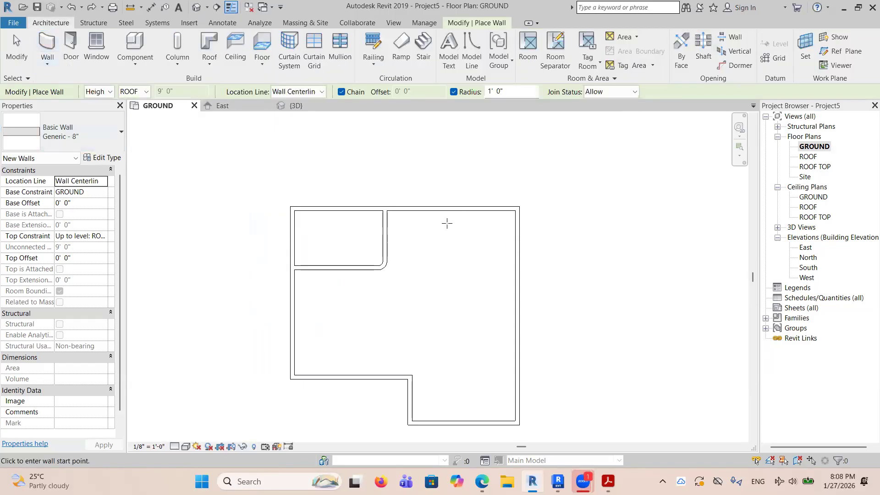
click(432, 211)
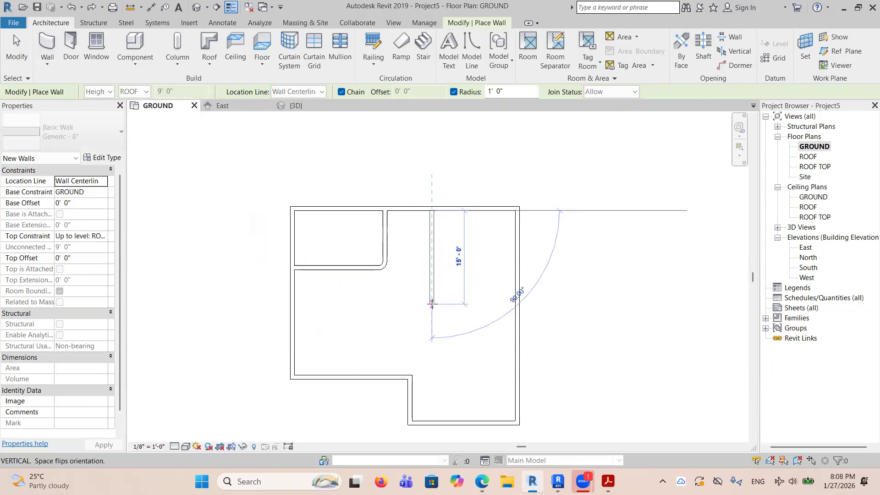
click(432, 304)
right_click(569, 231)
click(596, 233)
right_click(600, 239)
click(623, 246)
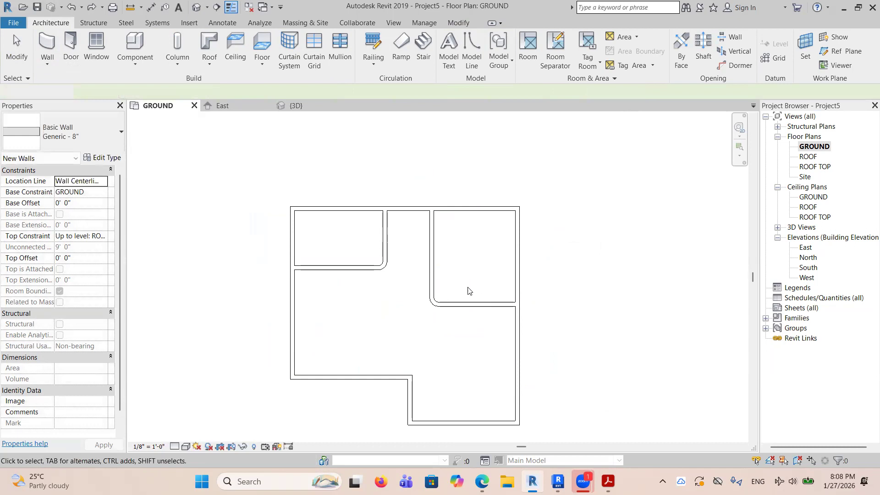
click(433, 299)
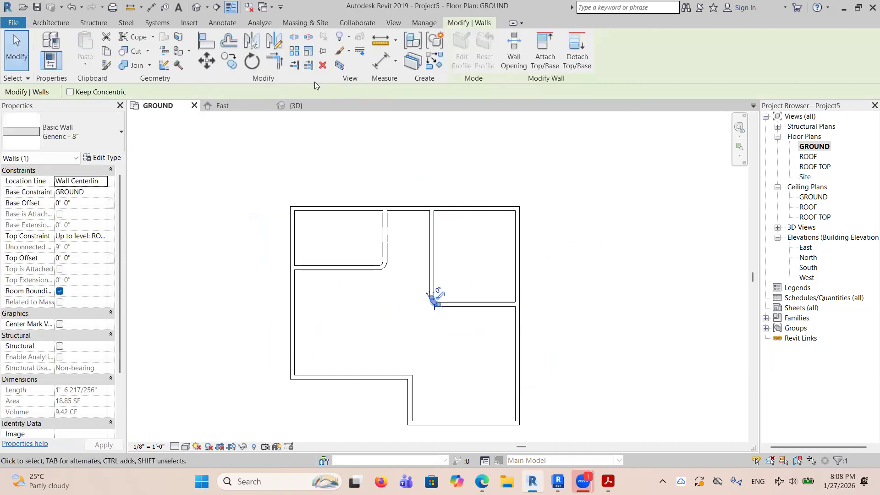
click(620, 228)
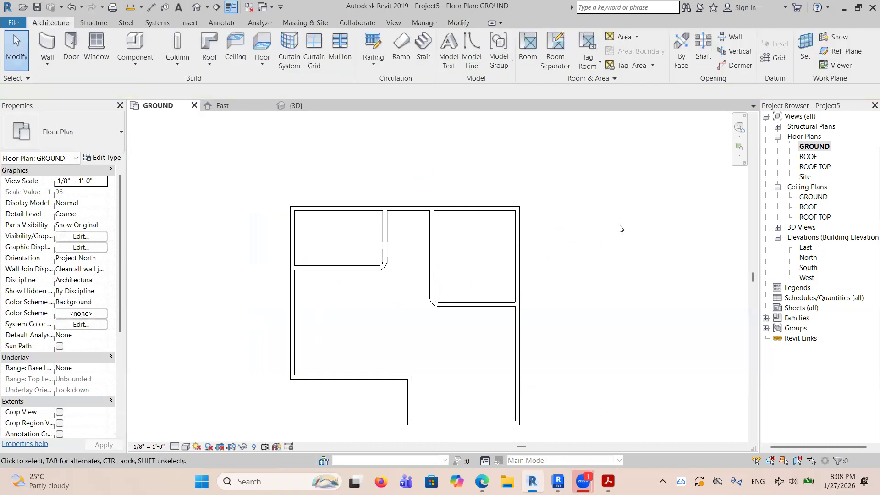